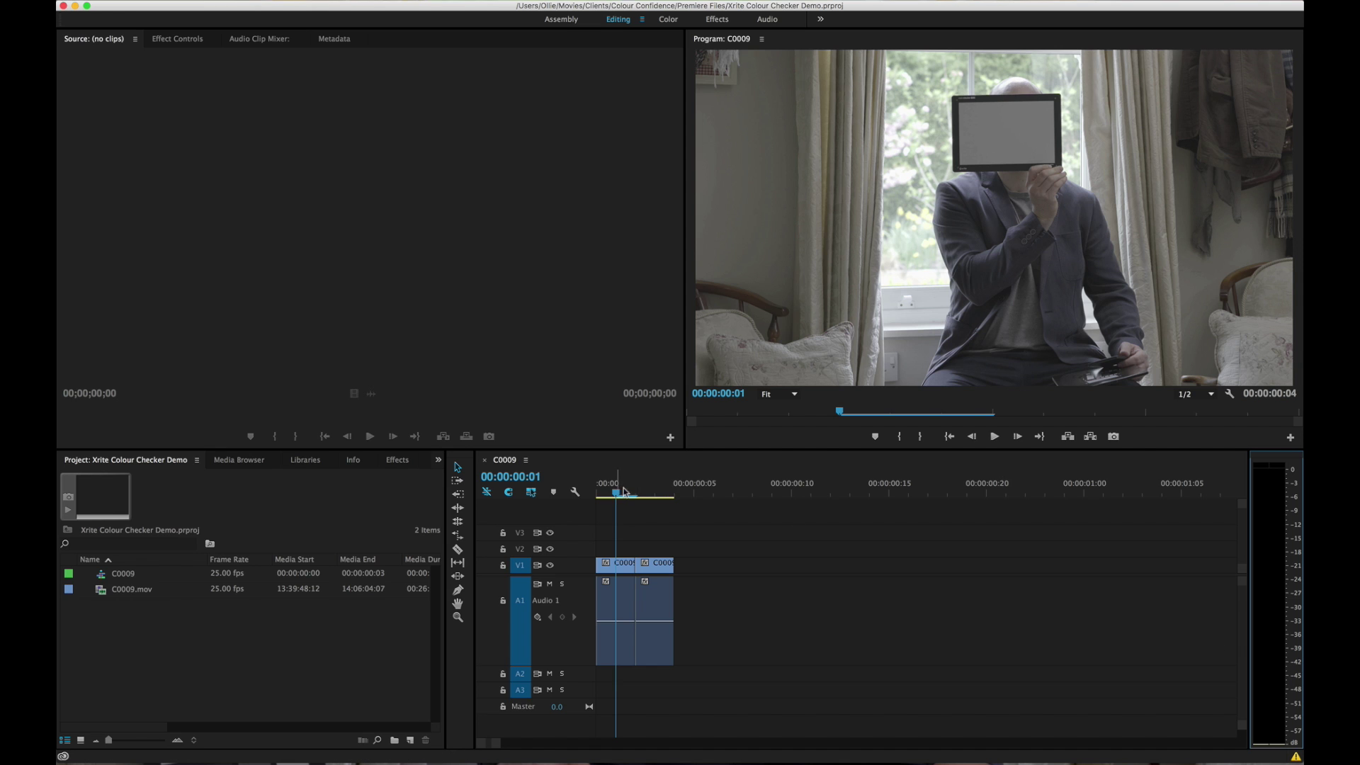
- Switch Premiere Pro to the Color workspace
mouse_move(623, 490)
mouse_down()
mouse_move(634, 490)
mouse_move(617, 490)
mouse_up()
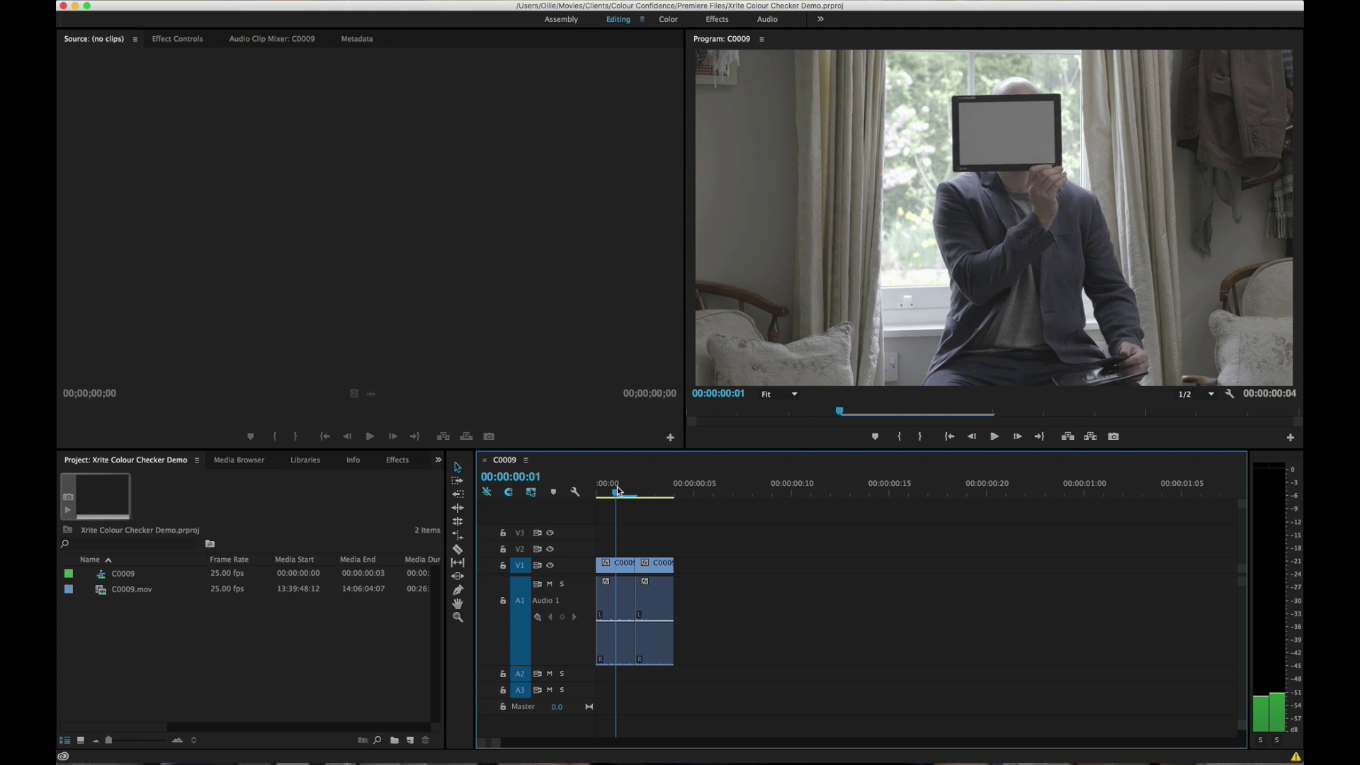
click(405, 1)
mouse_move(409, 9)
click(573, 39)
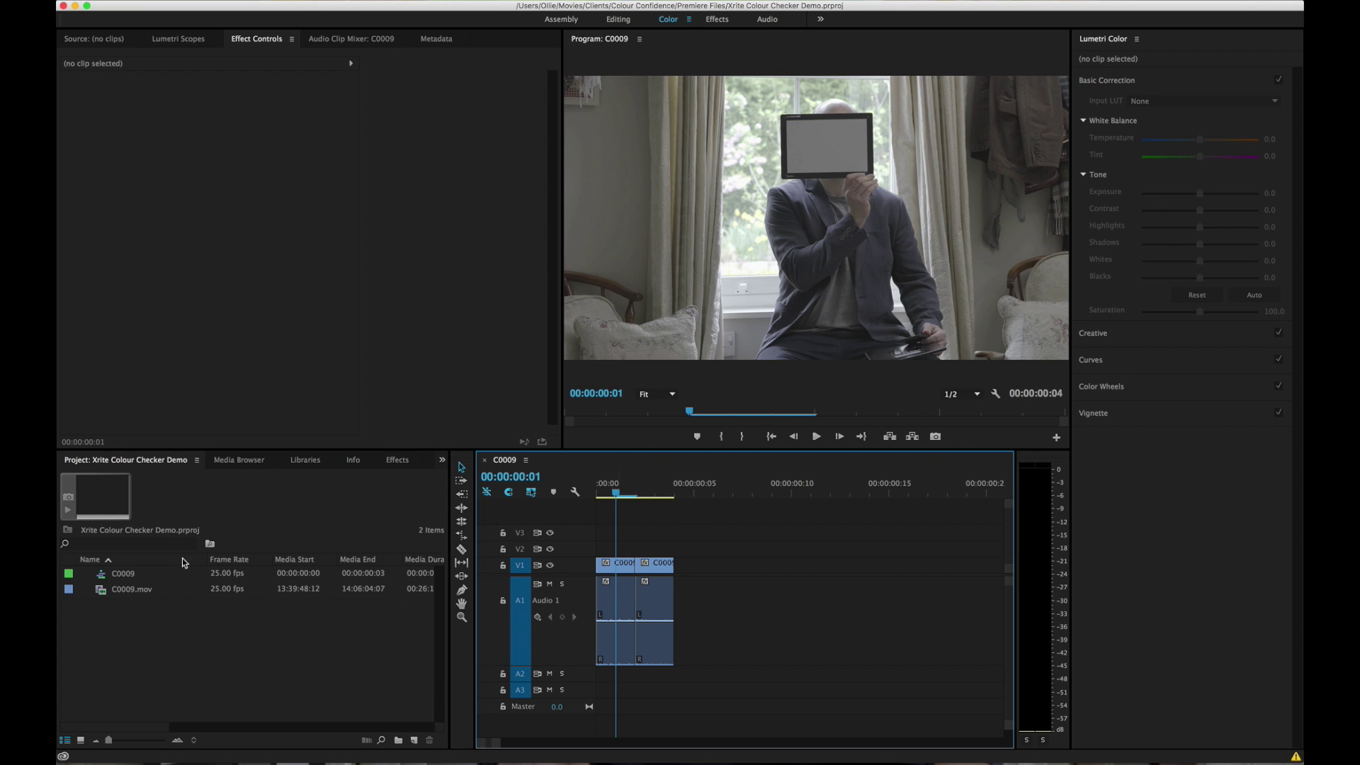
- Apply Lumetri Color from Video Effects > Color Correction to clip C0009
click(395, 460)
click(65, 534)
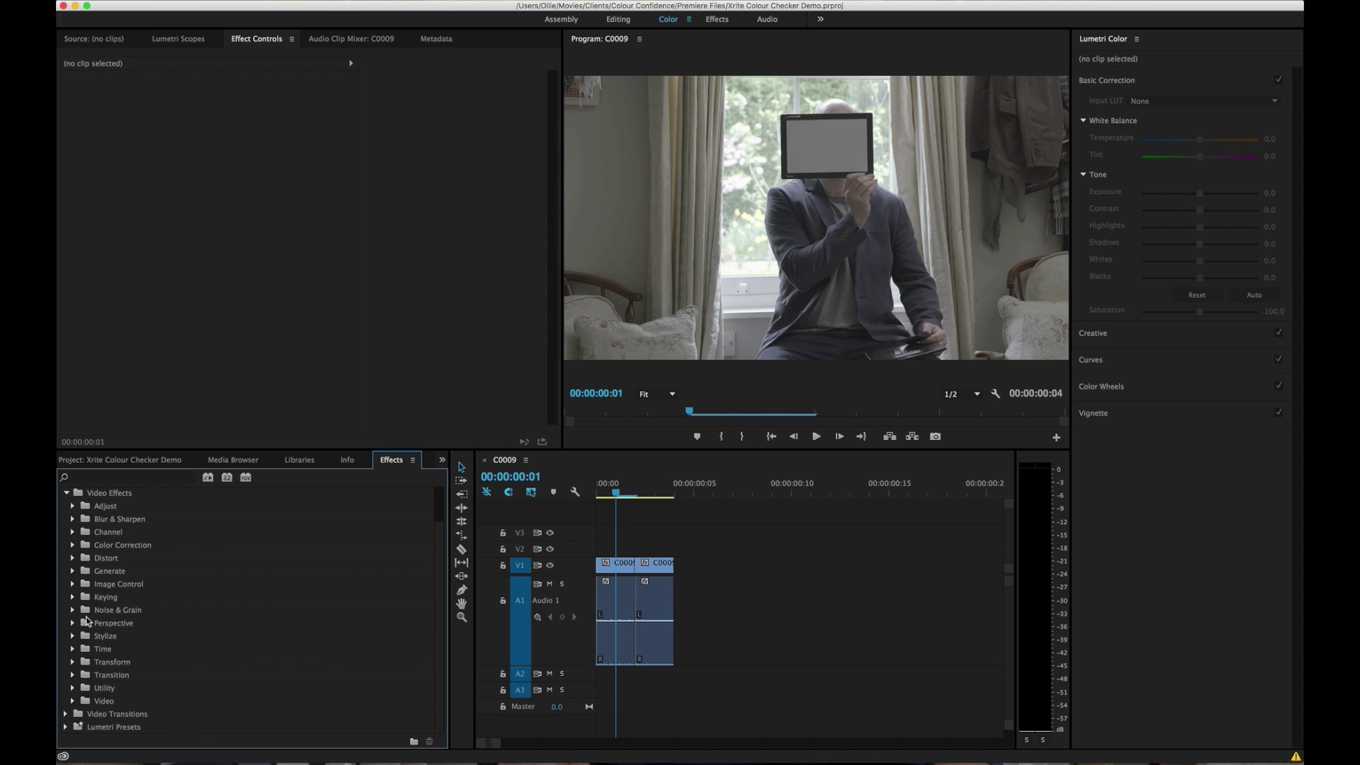
click(72, 545)
scroll(115, 612, down, 3)
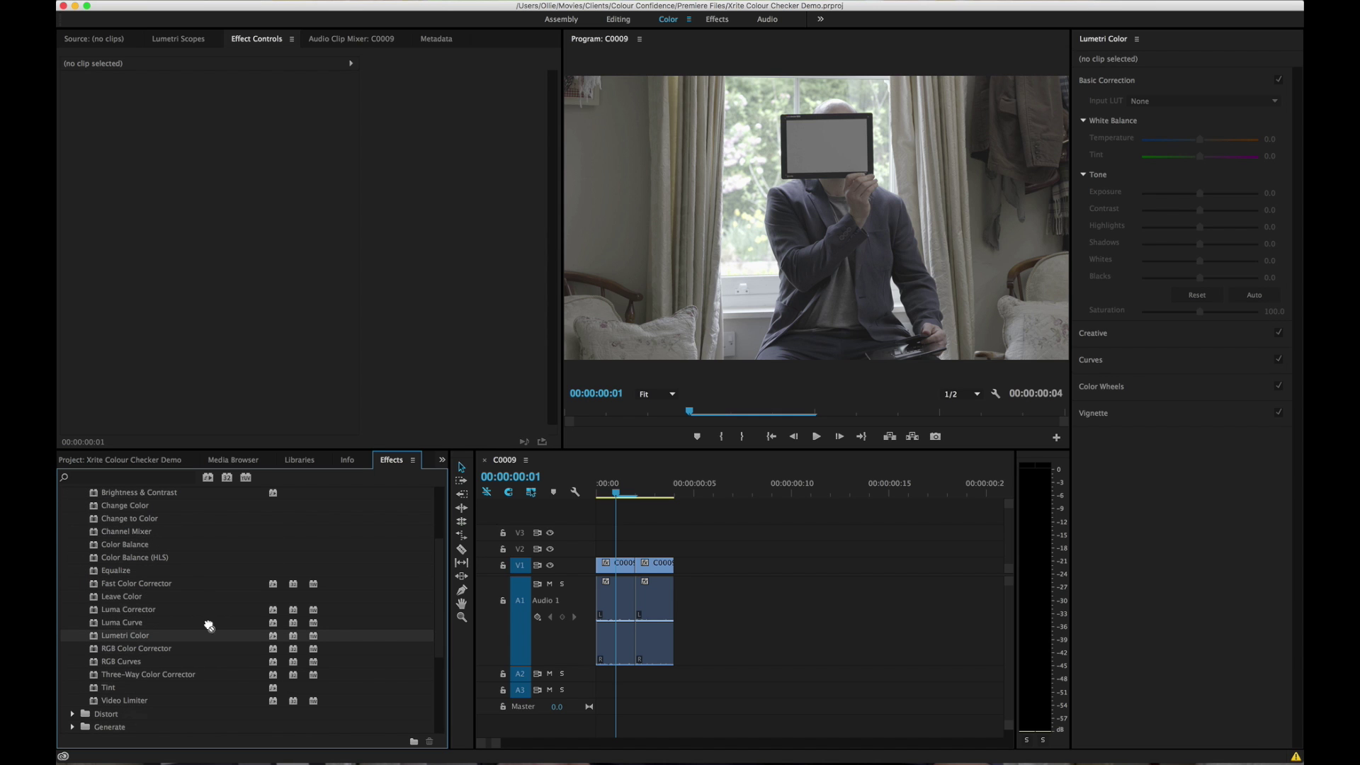
drag(616, 591, 616, 592)
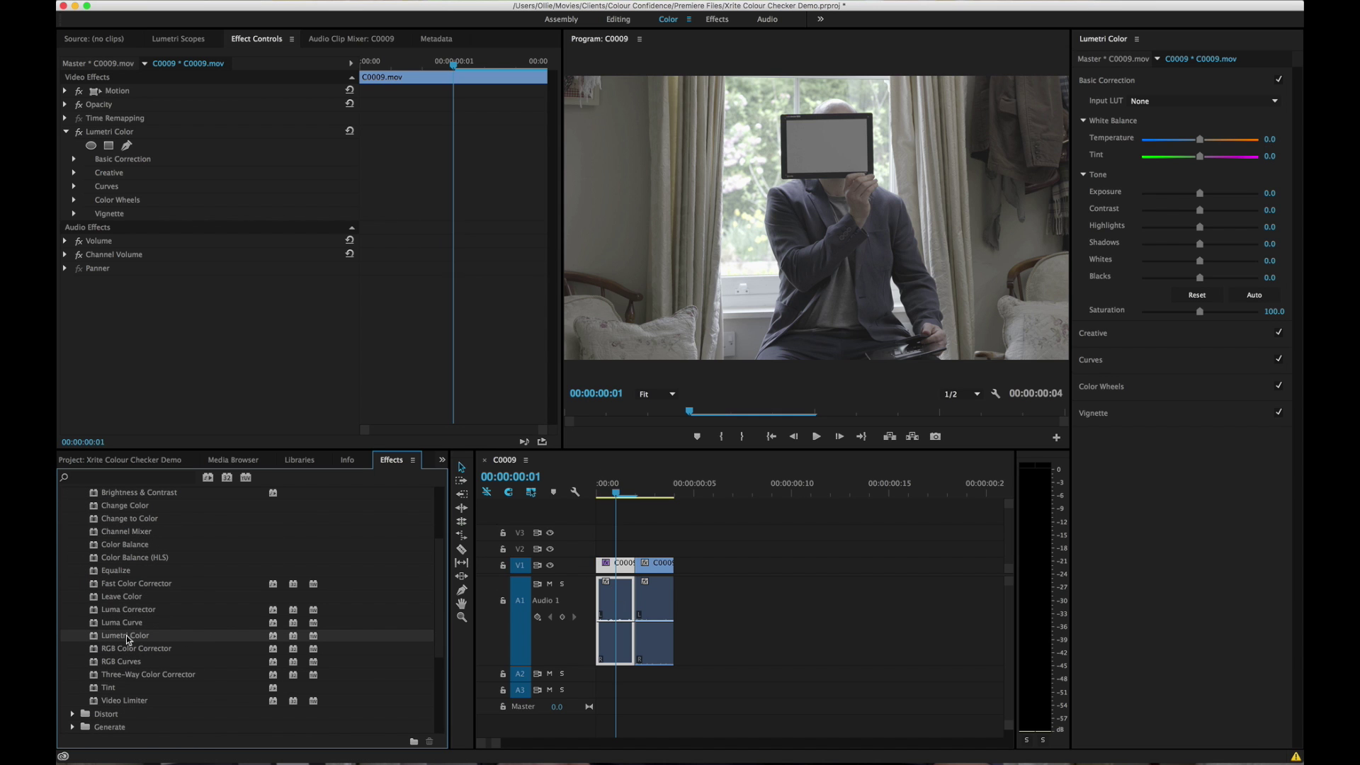
click(618, 493)
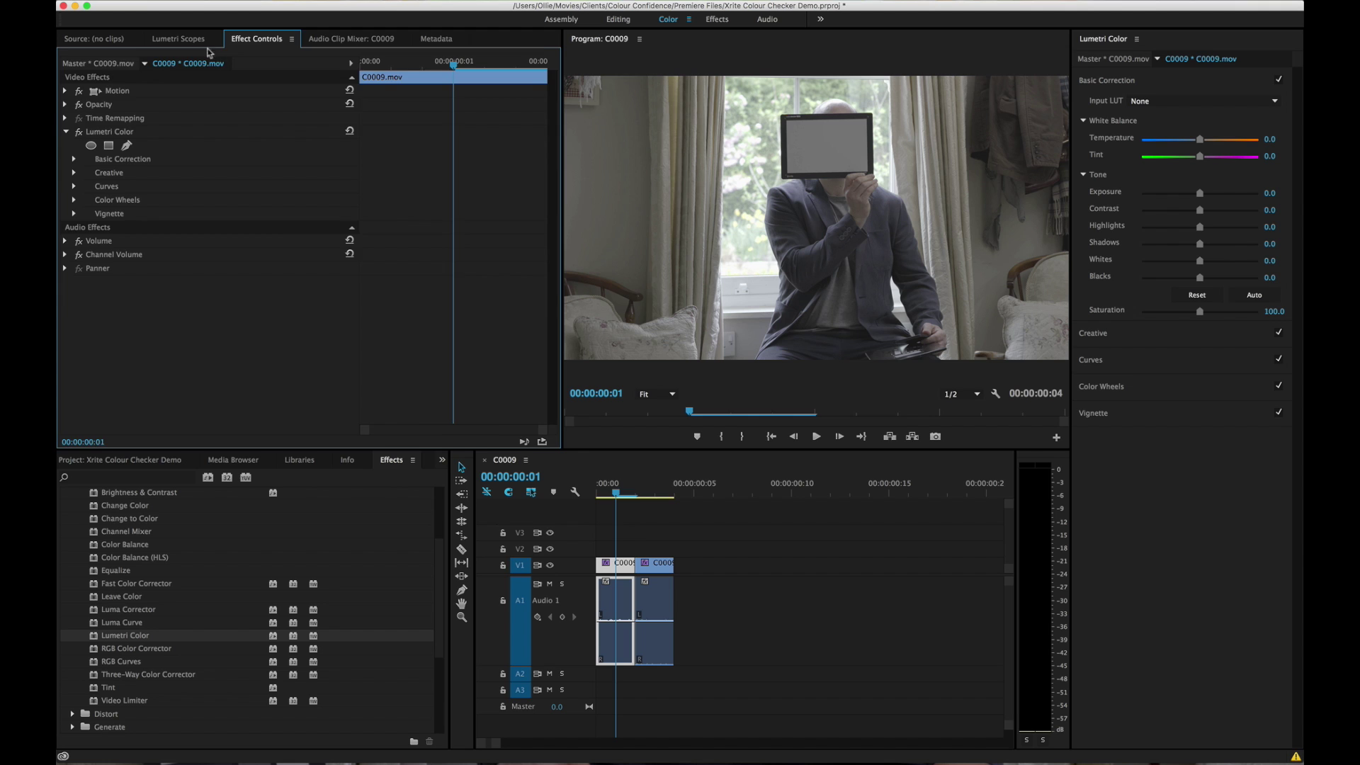
- Show the RGB parade in Lumetri Scopes and set Temperature 2.2, Tint -4.4
click(186, 43)
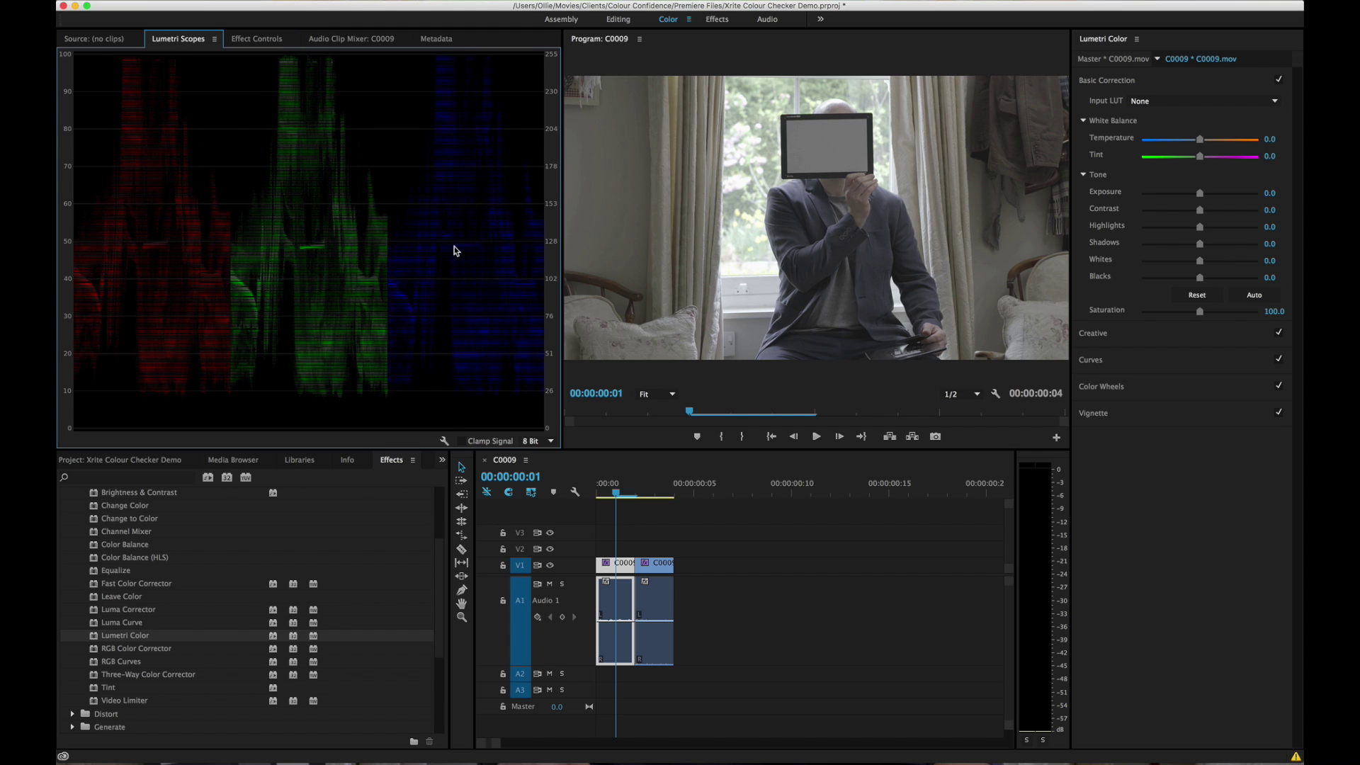
click(1203, 141)
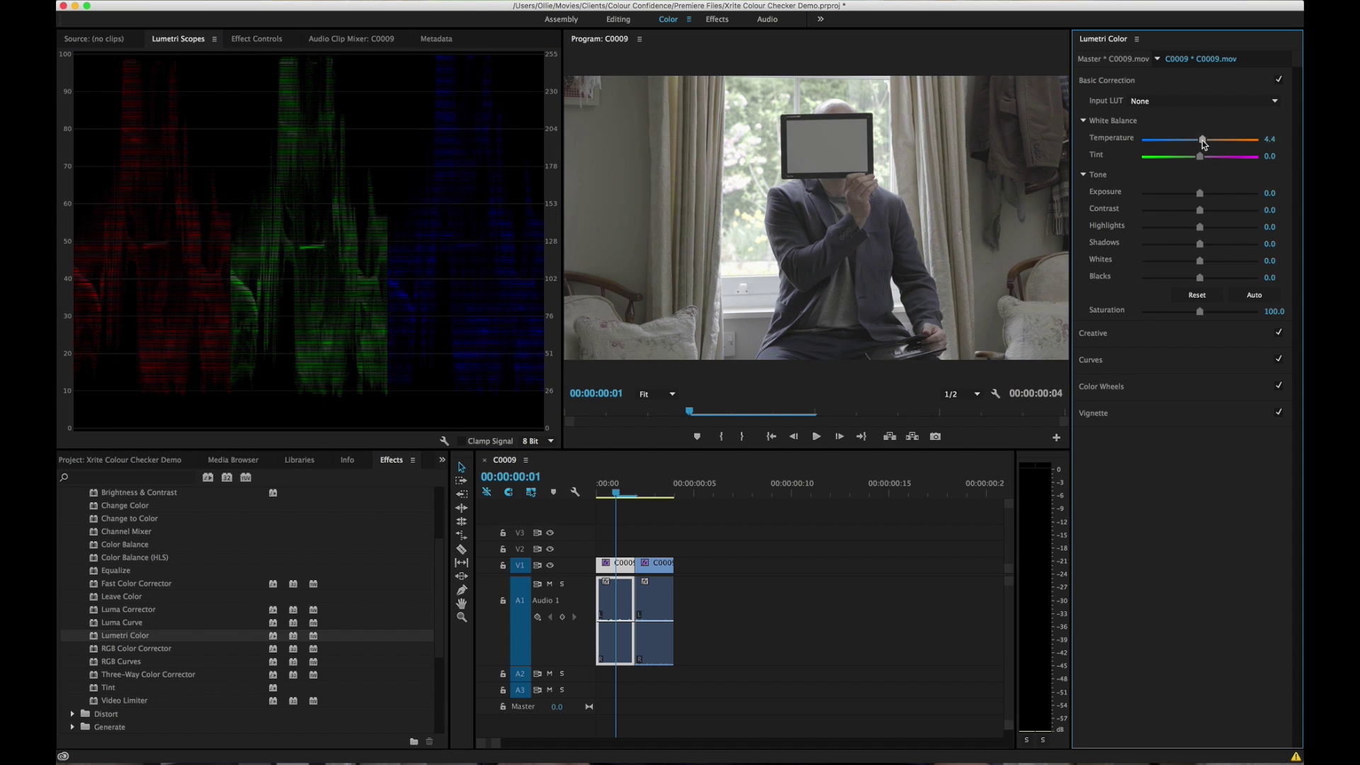
drag(1203, 141, 1197, 160)
drag(1199, 140, 1200, 141)
drag(1200, 139, 1202, 139)
drag(1197, 157, 1196, 157)
- Show only a Luma waveform, then lower the Shadows wheel slightly on the chart frame
click(445, 441)
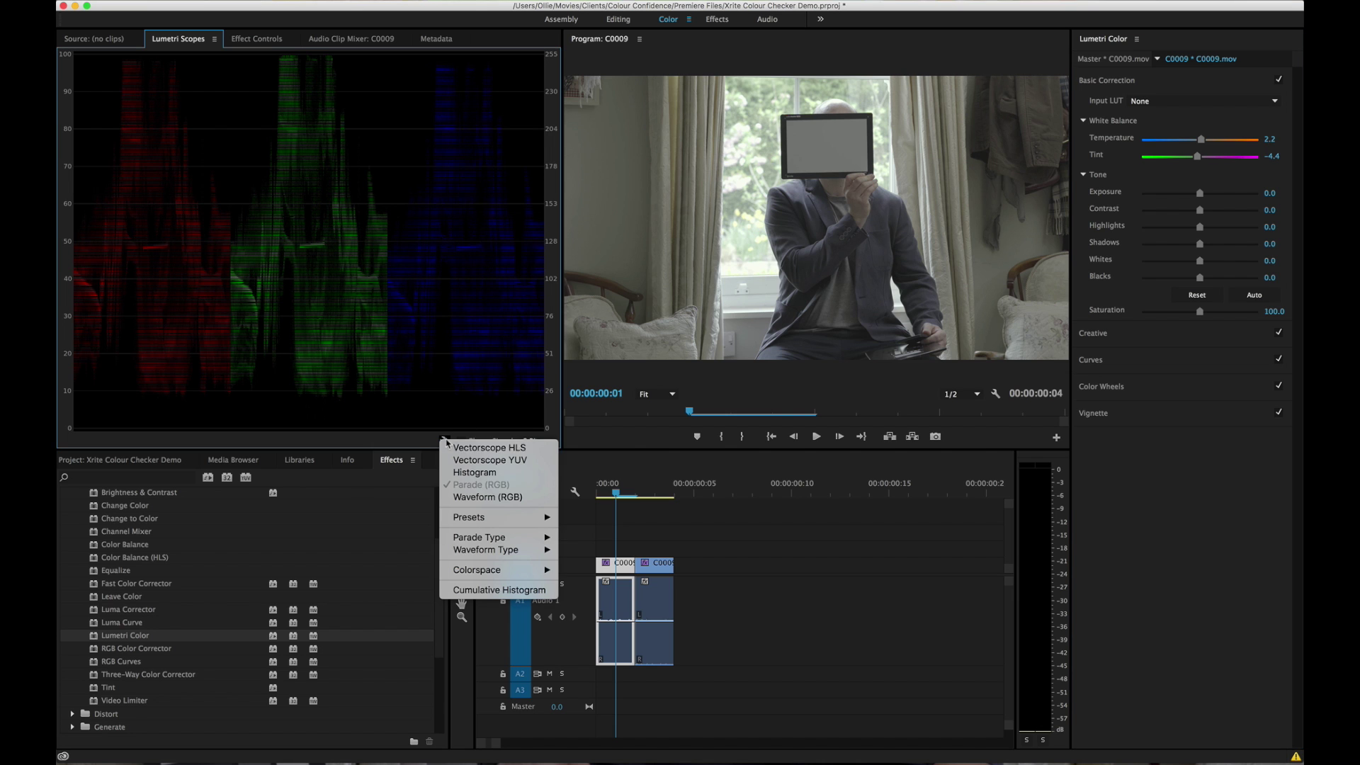
click(494, 497)
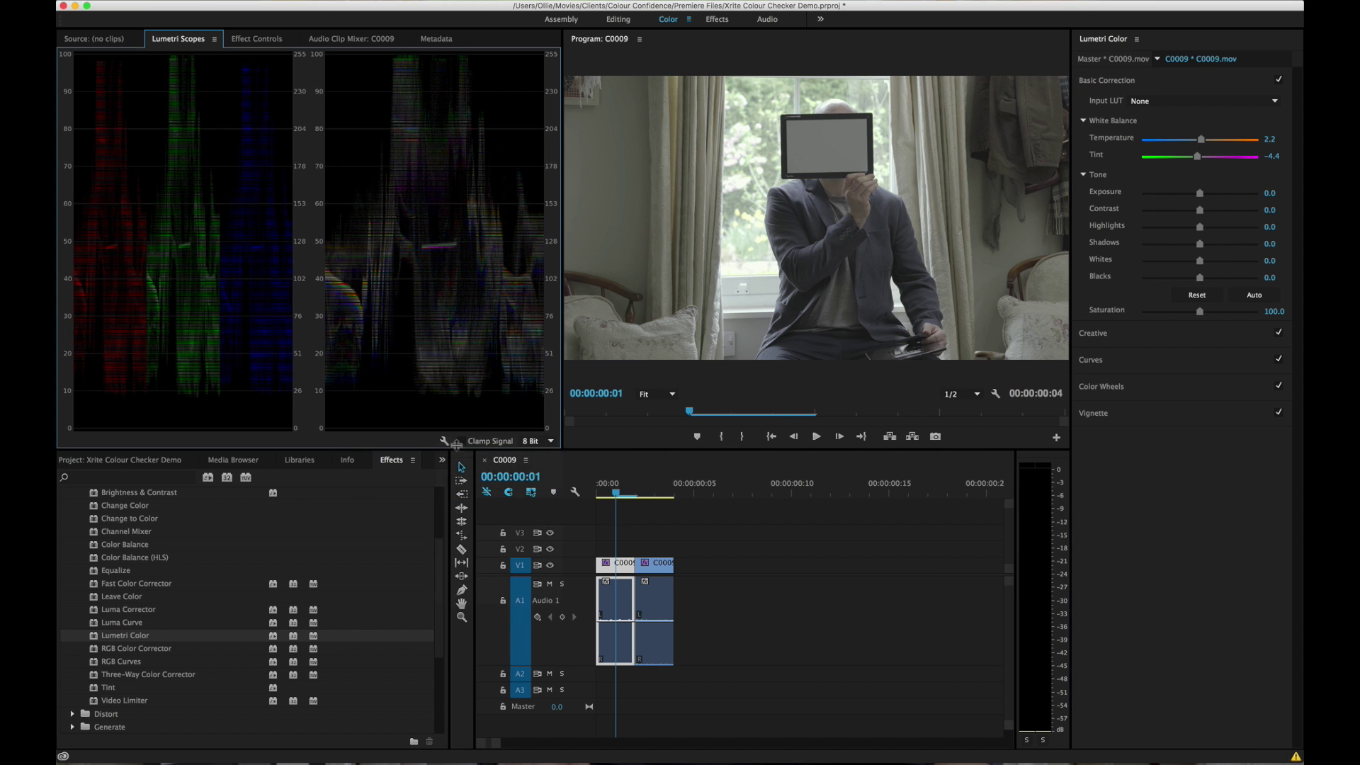
click(445, 440)
click(483, 486)
click(444, 439)
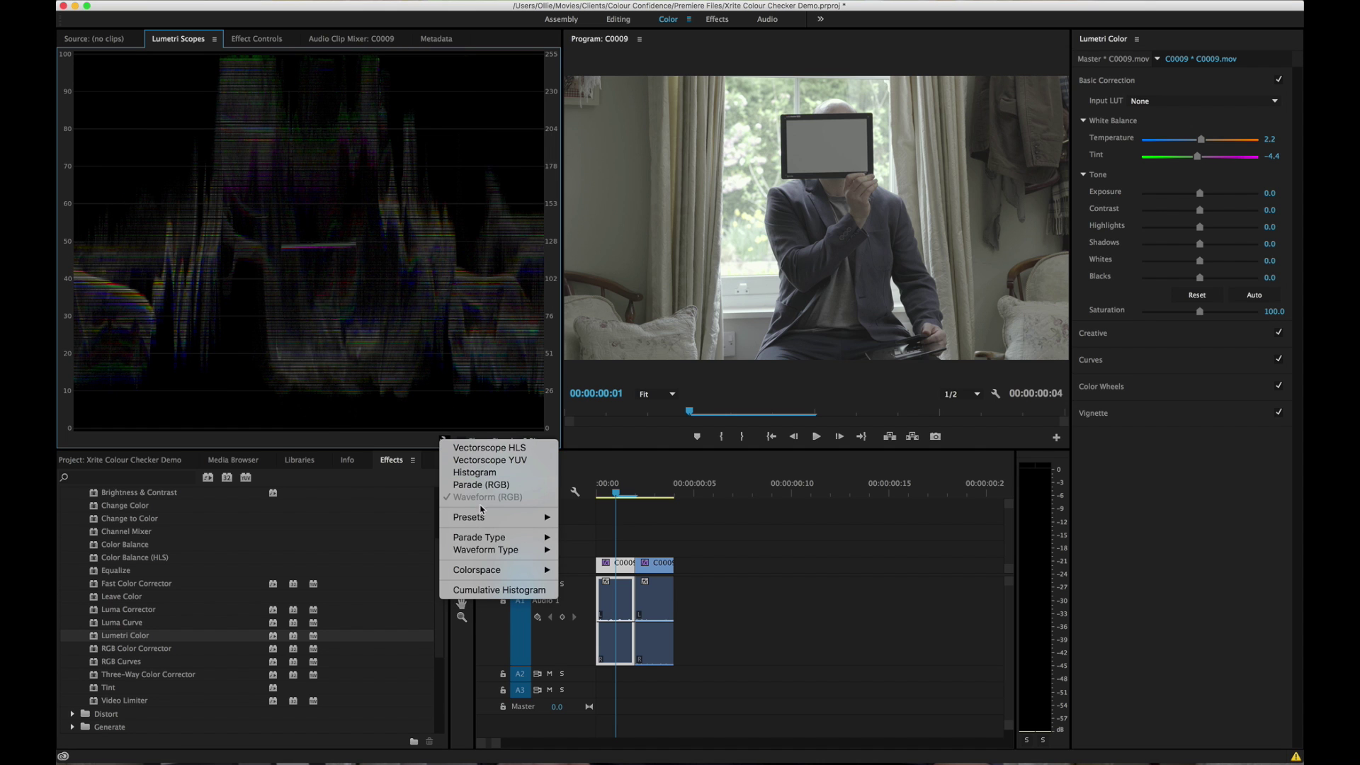
click(595, 561)
click(620, 498)
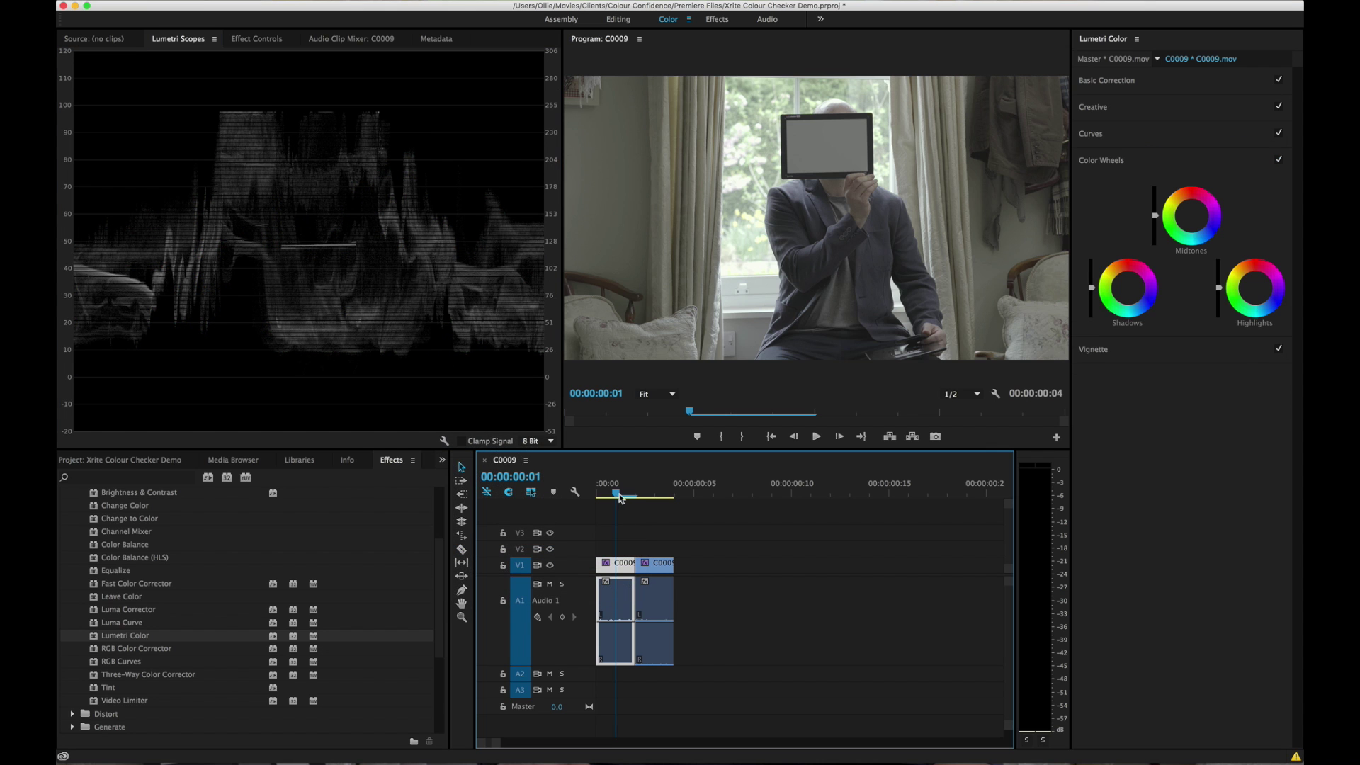
drag(621, 497, 652, 494)
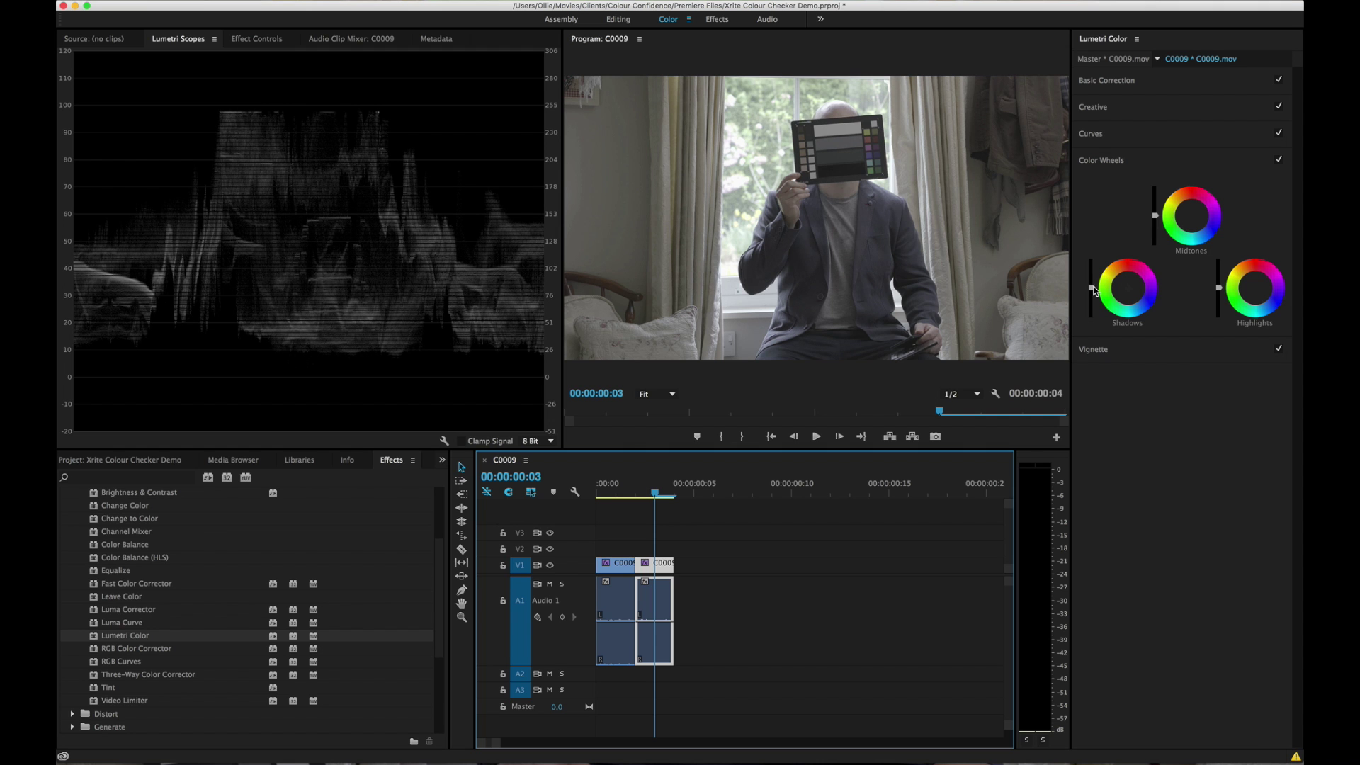
drag(1091, 288, 1091, 303)
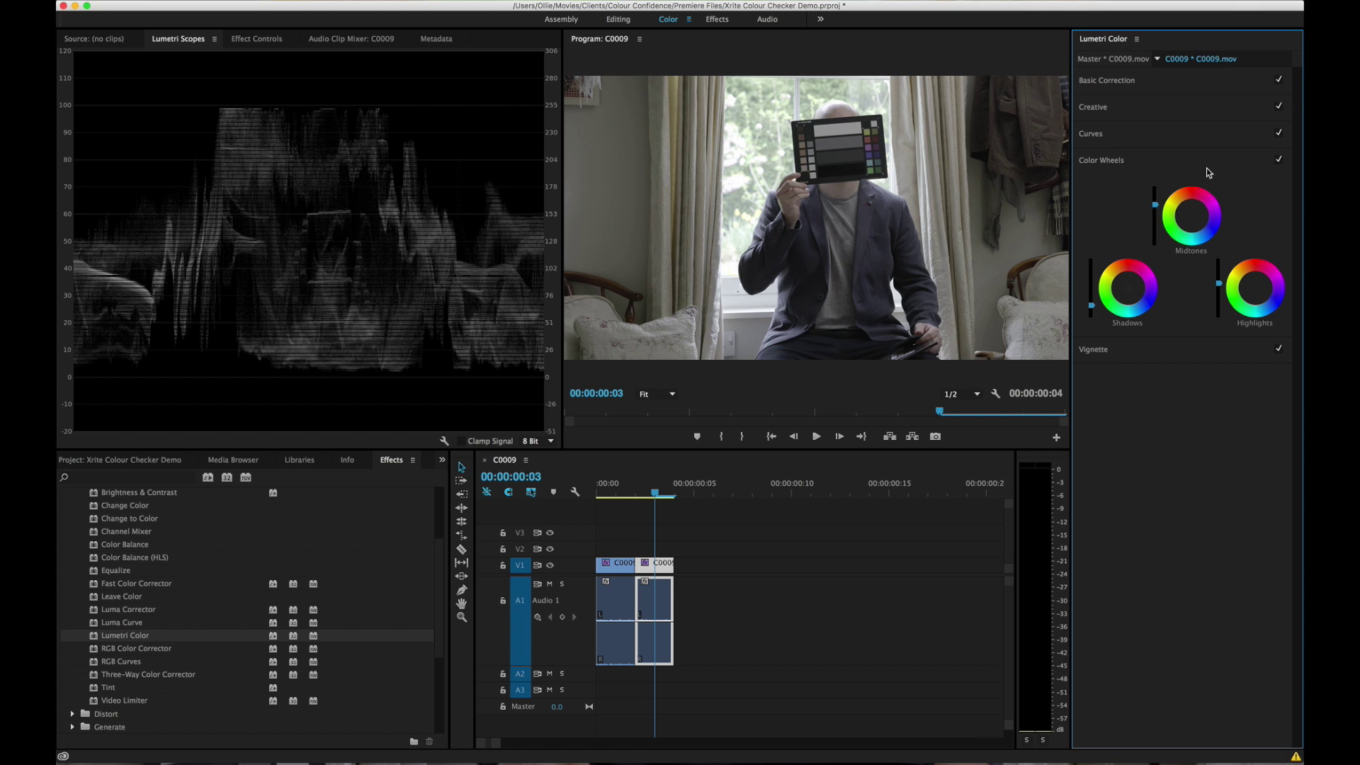
- Expand Creative, show only the YUV vectorscope, and set Saturation to 200
click(1207, 170)
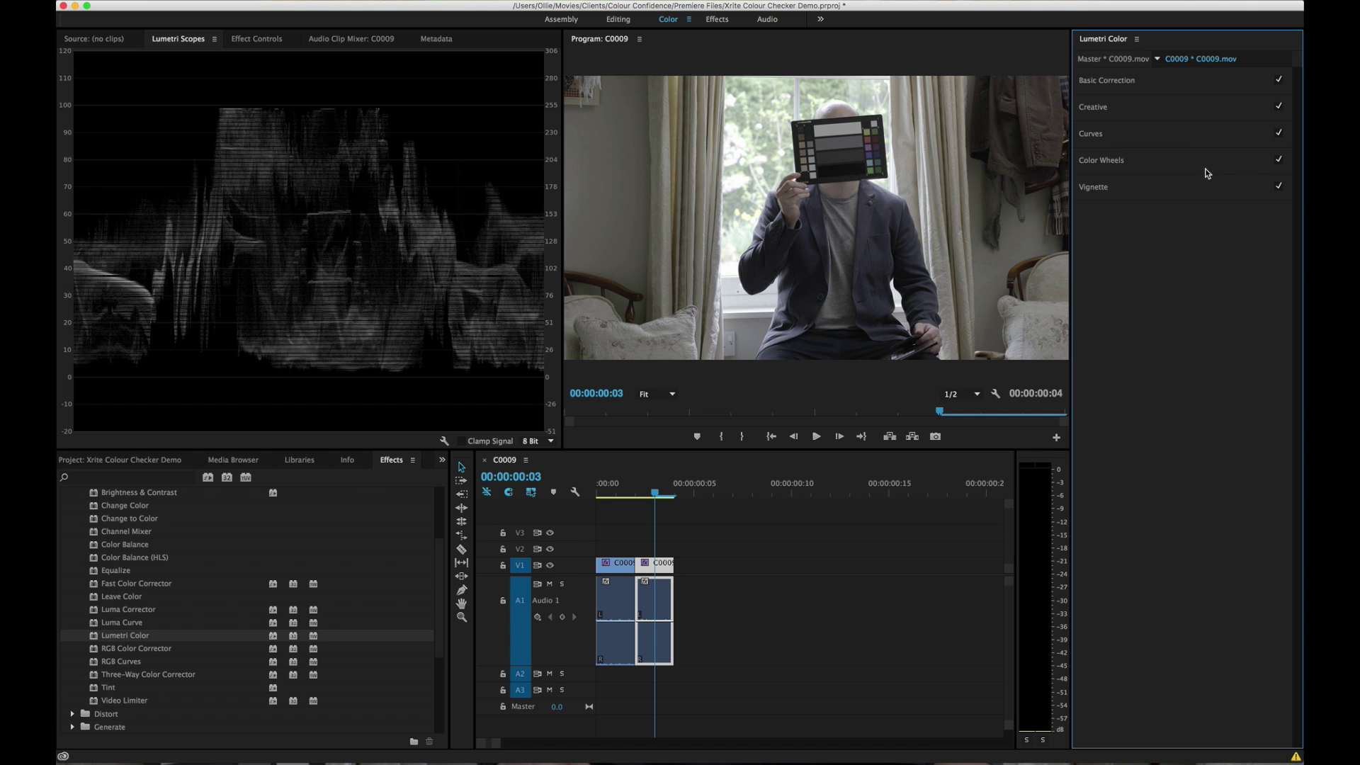
click(1192, 109)
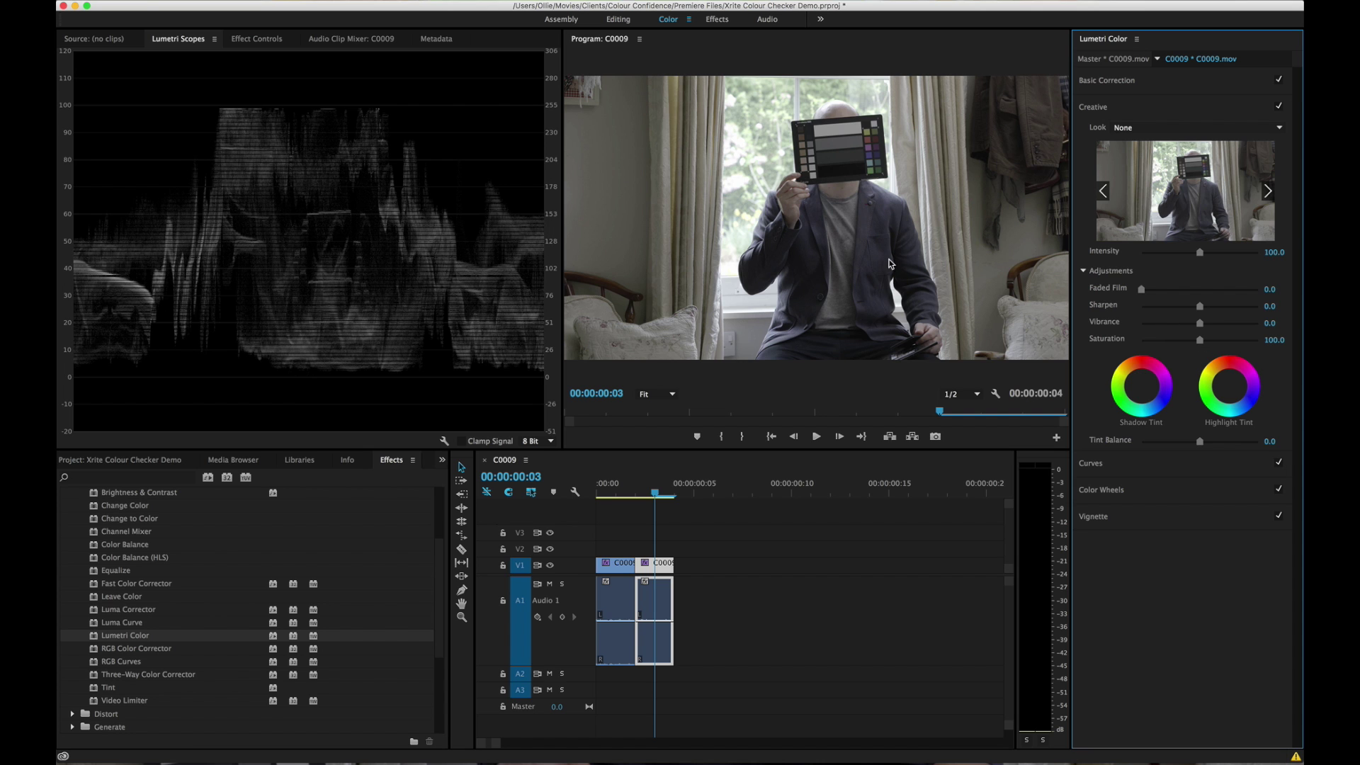
click(444, 440)
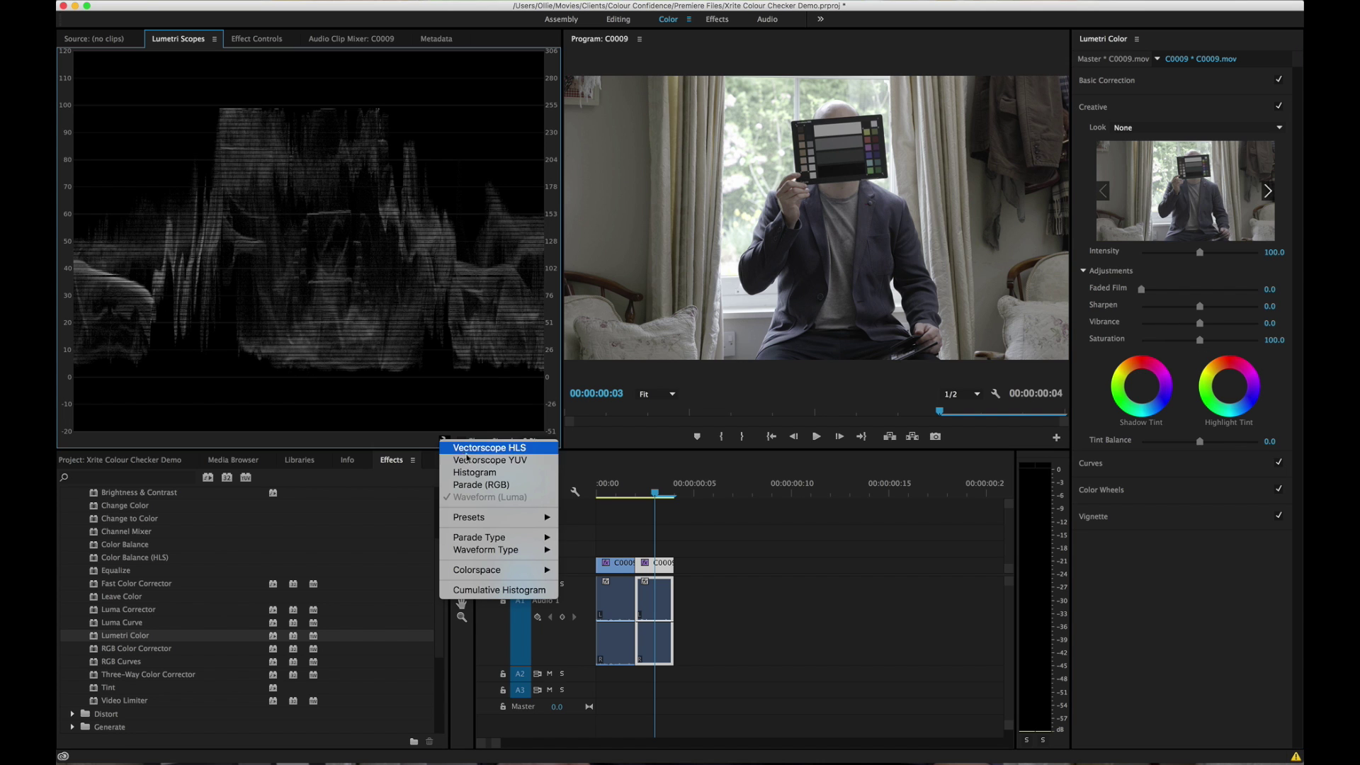
click(483, 458)
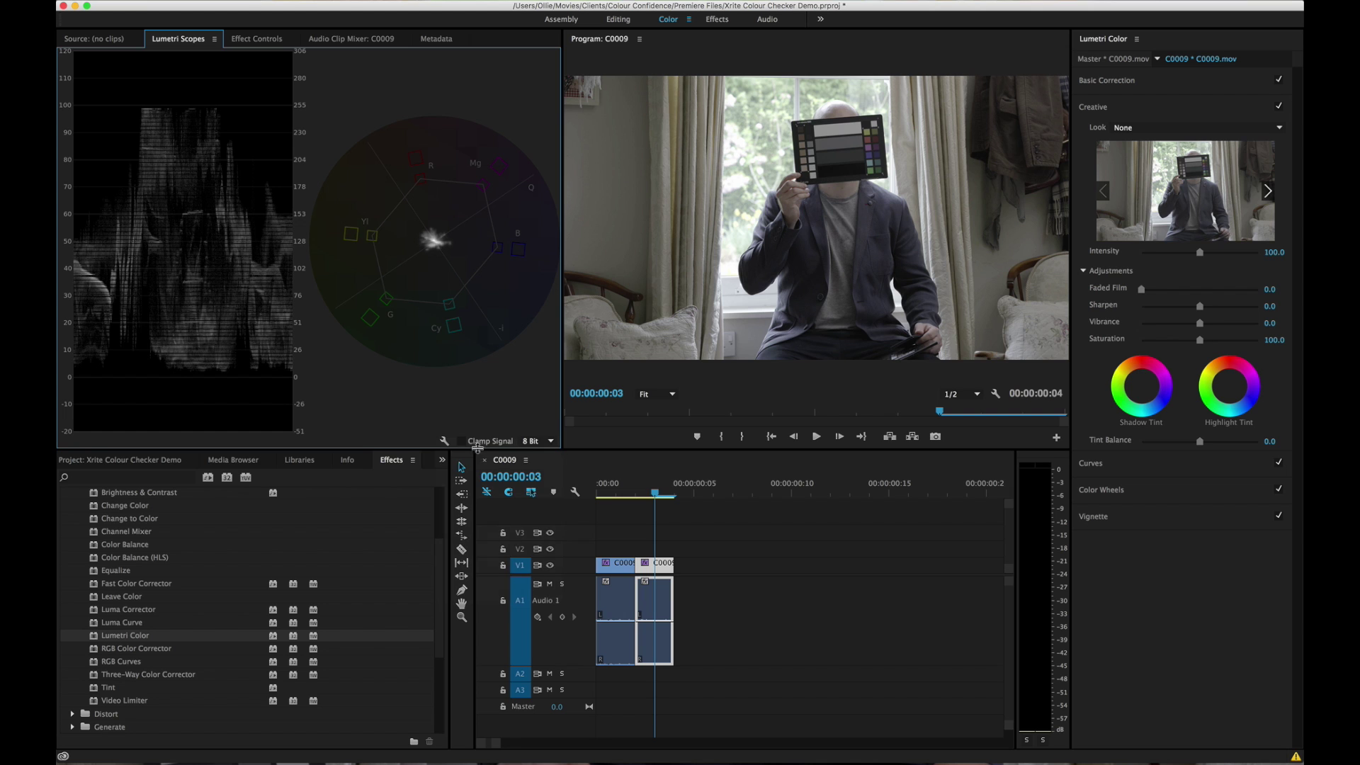
click(443, 441)
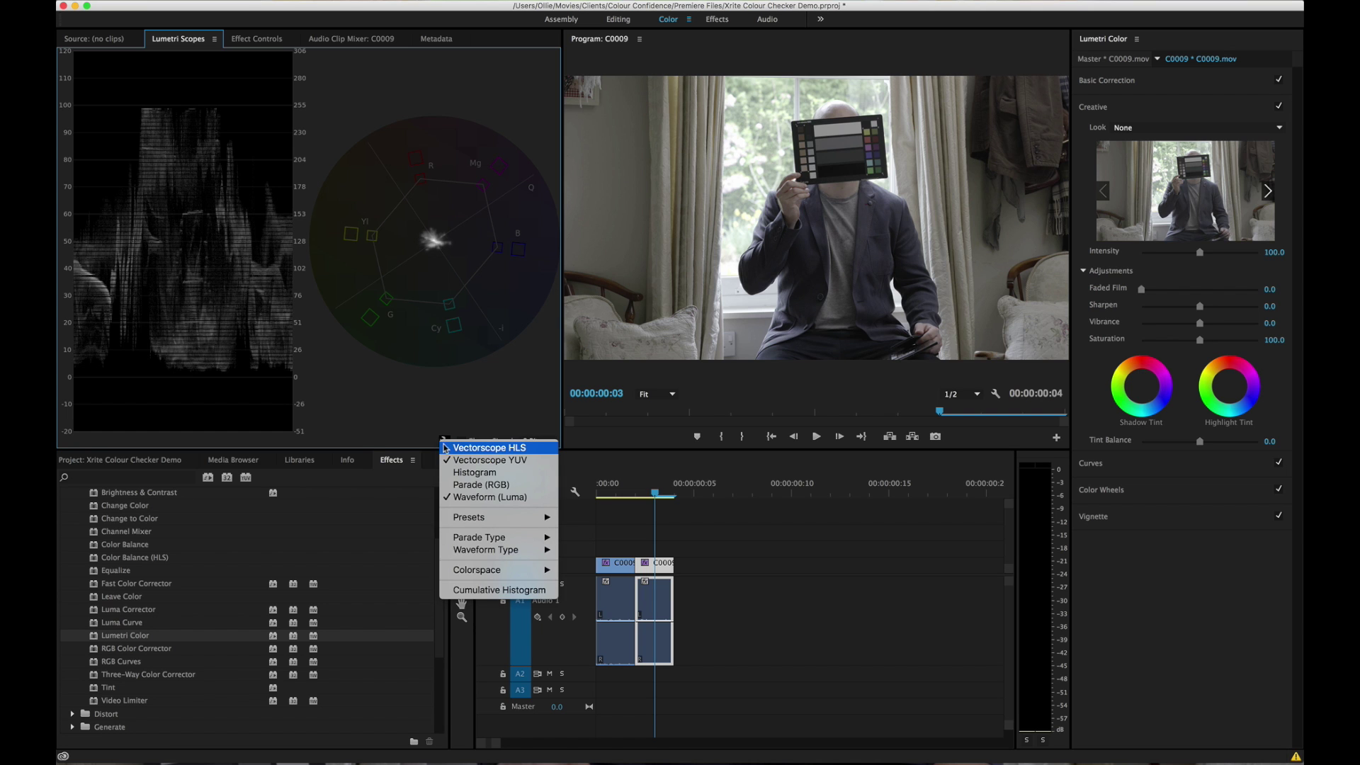
click(489, 497)
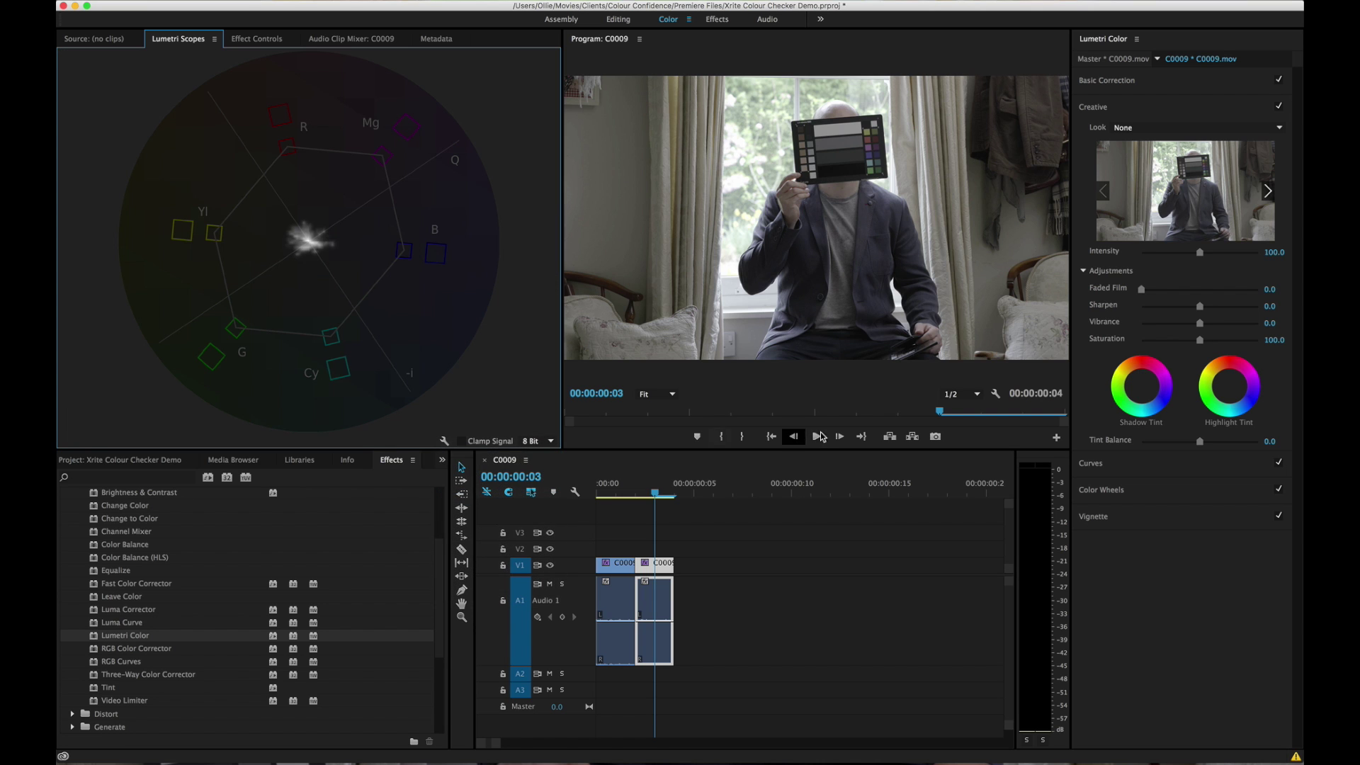
drag(1200, 340, 1277, 346)
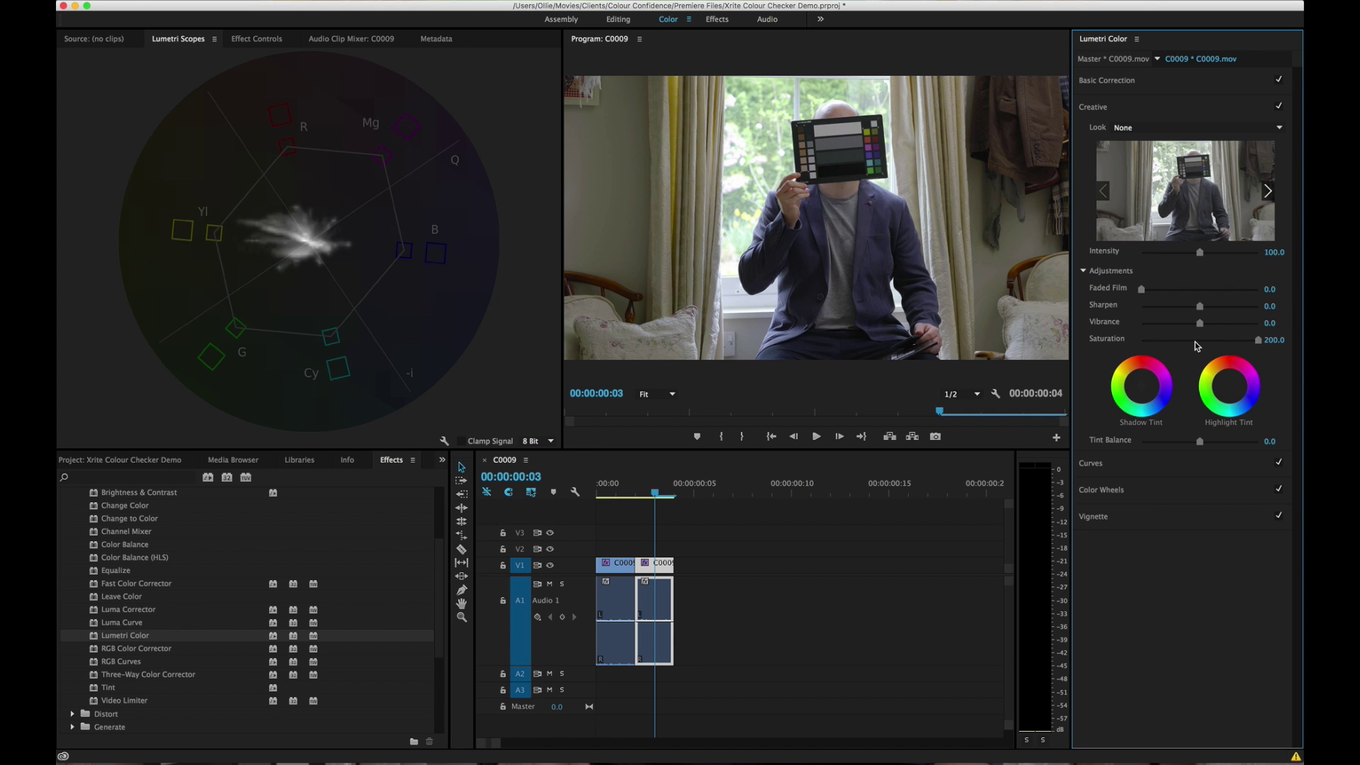
- Set Contrast 27.8, Highlights -46.7, Shadows 13.3, Whites -13.3, Blacks -7.8 in Basic Correction
click(1172, 107)
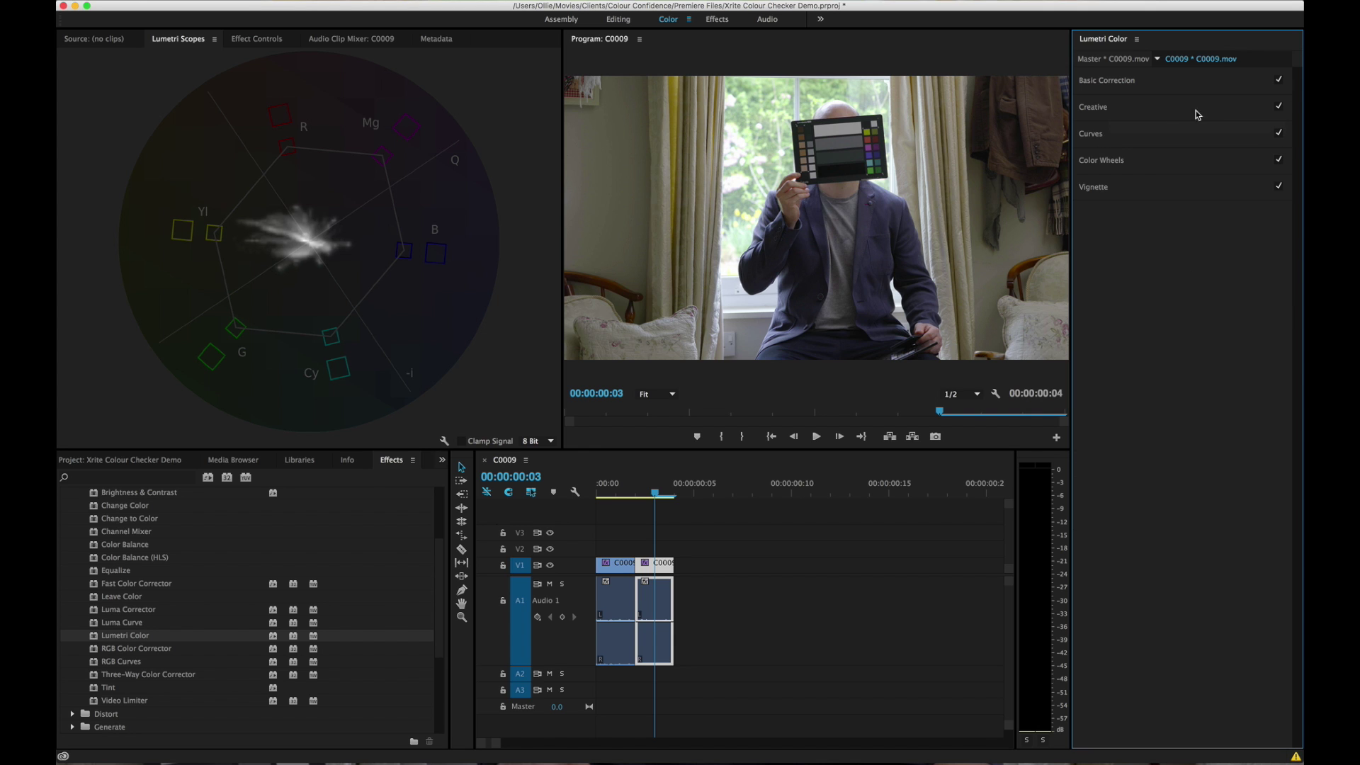
click(1219, 83)
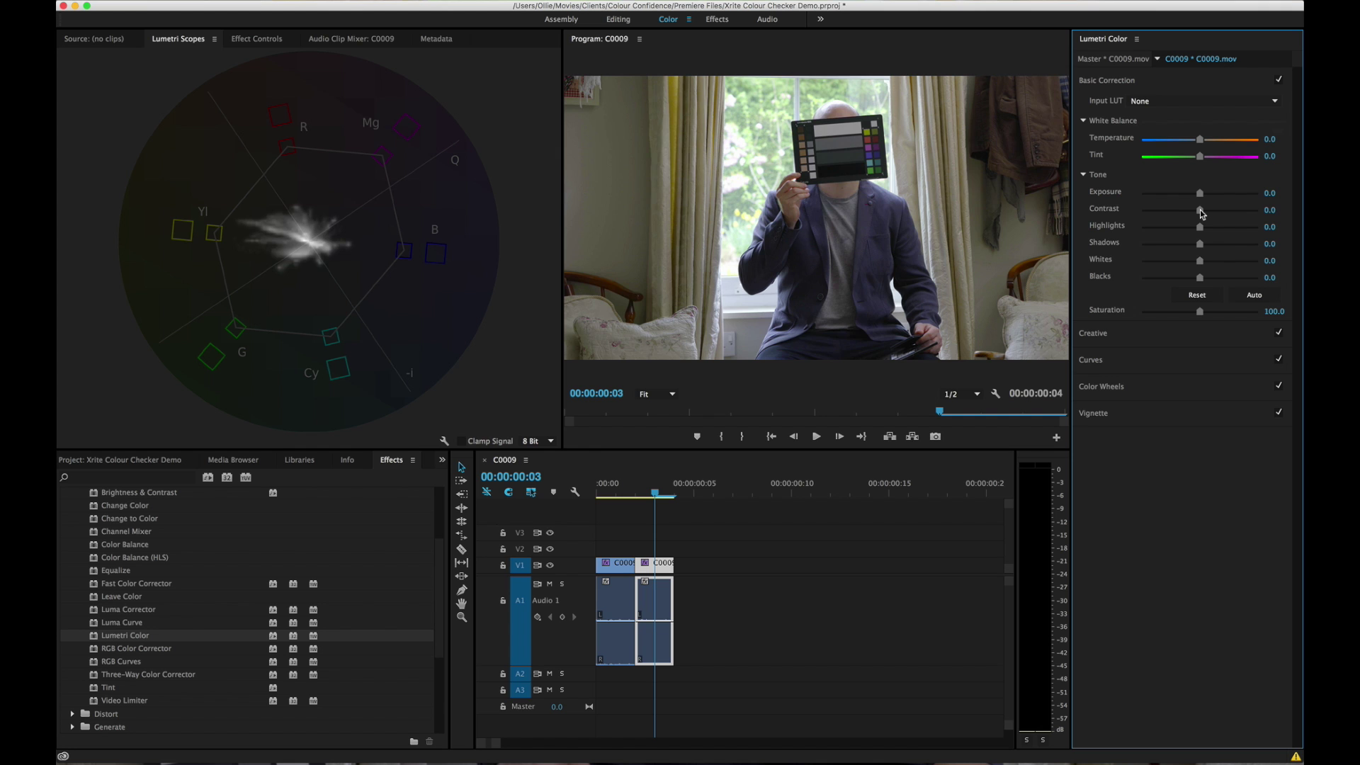
mouse_move(1200, 210)
mouse_down()
mouse_move(1216, 211)
mouse_move(1172, 227)
mouse_move(1202, 247)
mouse_move(1196, 277)
mouse_move(1208, 245)
mouse_move(1193, 262)
mouse_up()
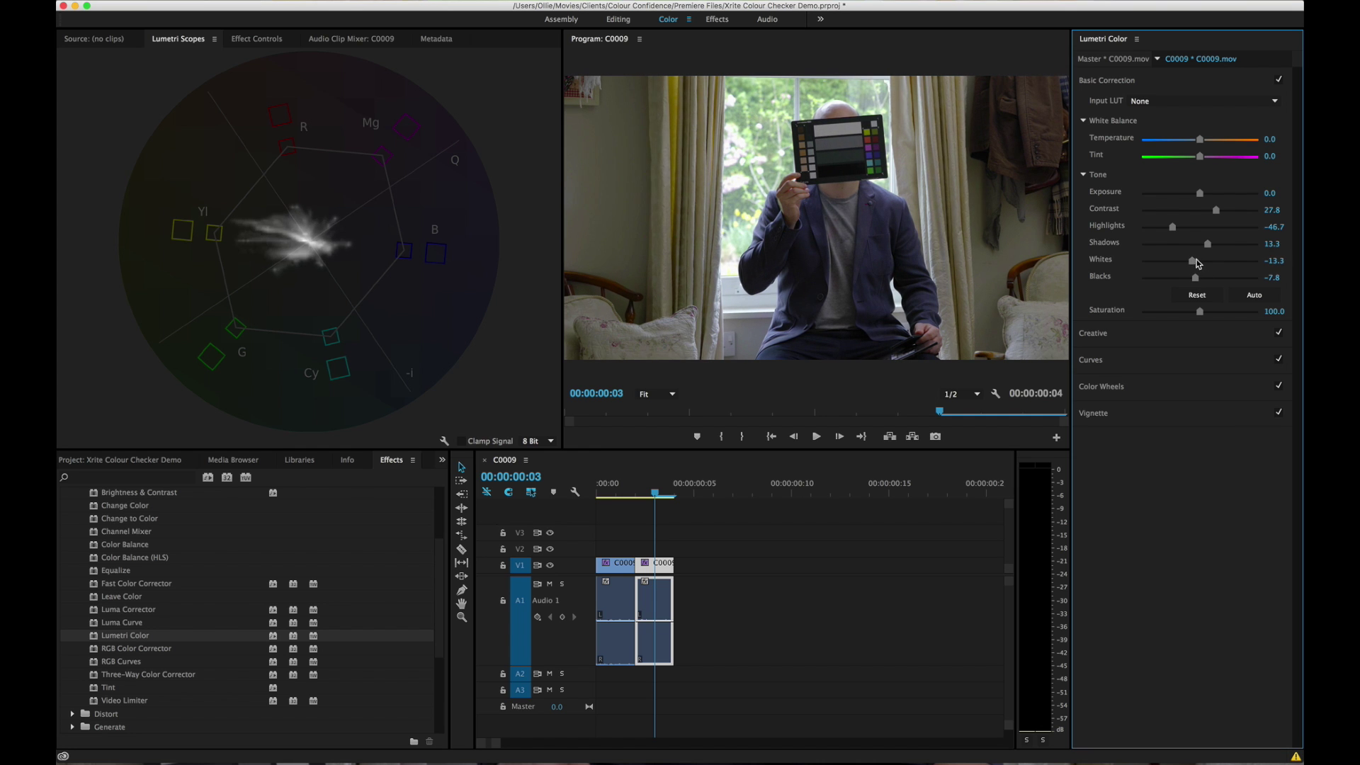
- Toggle Lumetri Color off and on in Effect Controls to compare with the ungraded image
click(255, 39)
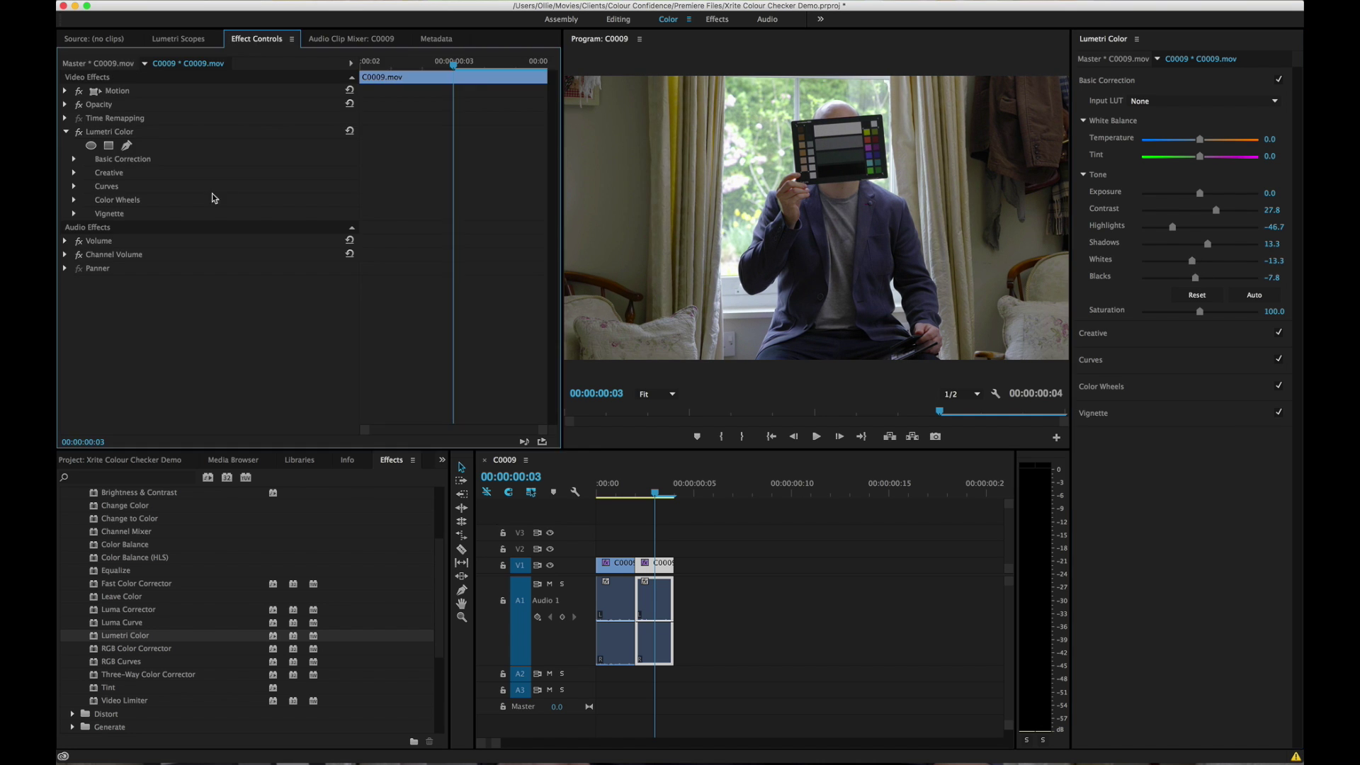
click(79, 132)
click(79, 132)
click(79, 132)
click(79, 132)
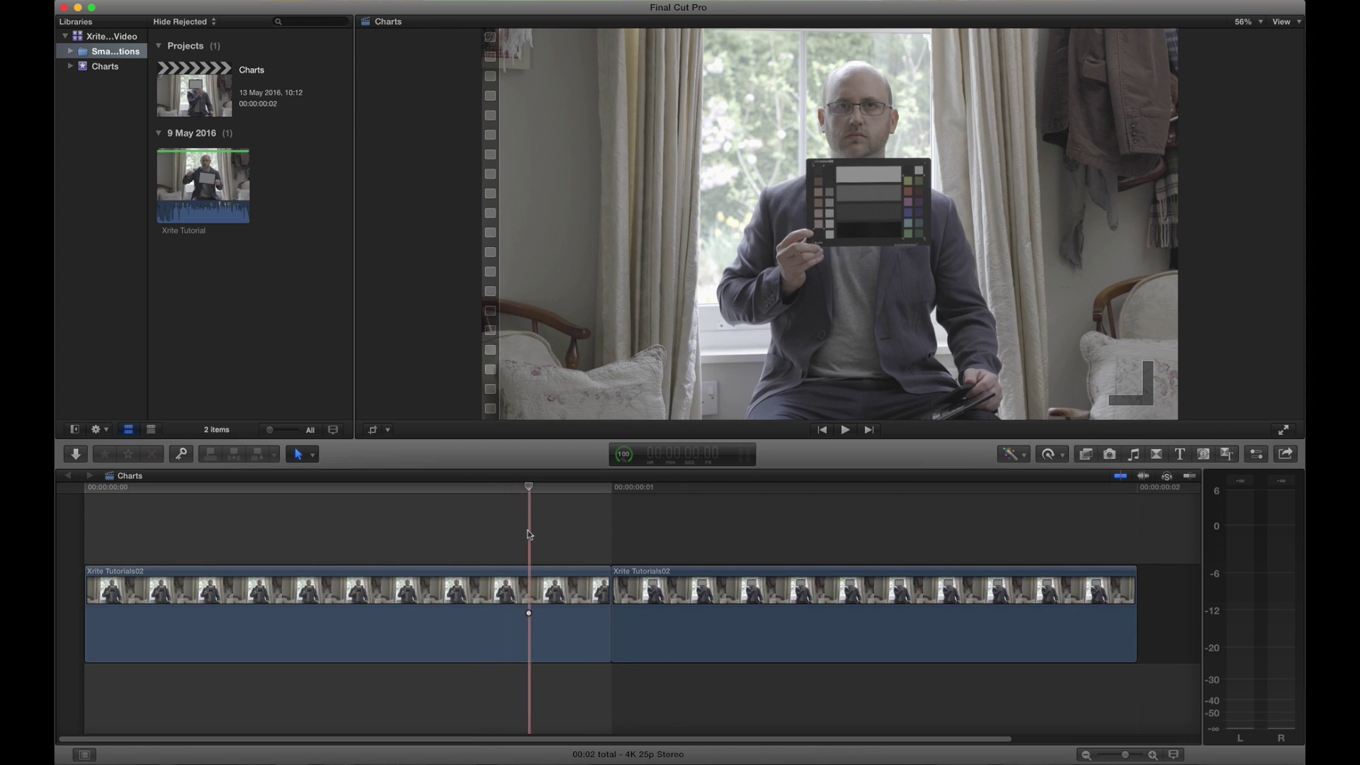
- Select the second clip, show Video Scopes and the Color Board, and set the scope to RGB Parade
click(795, 609)
click(797, 486)
key(super+7)
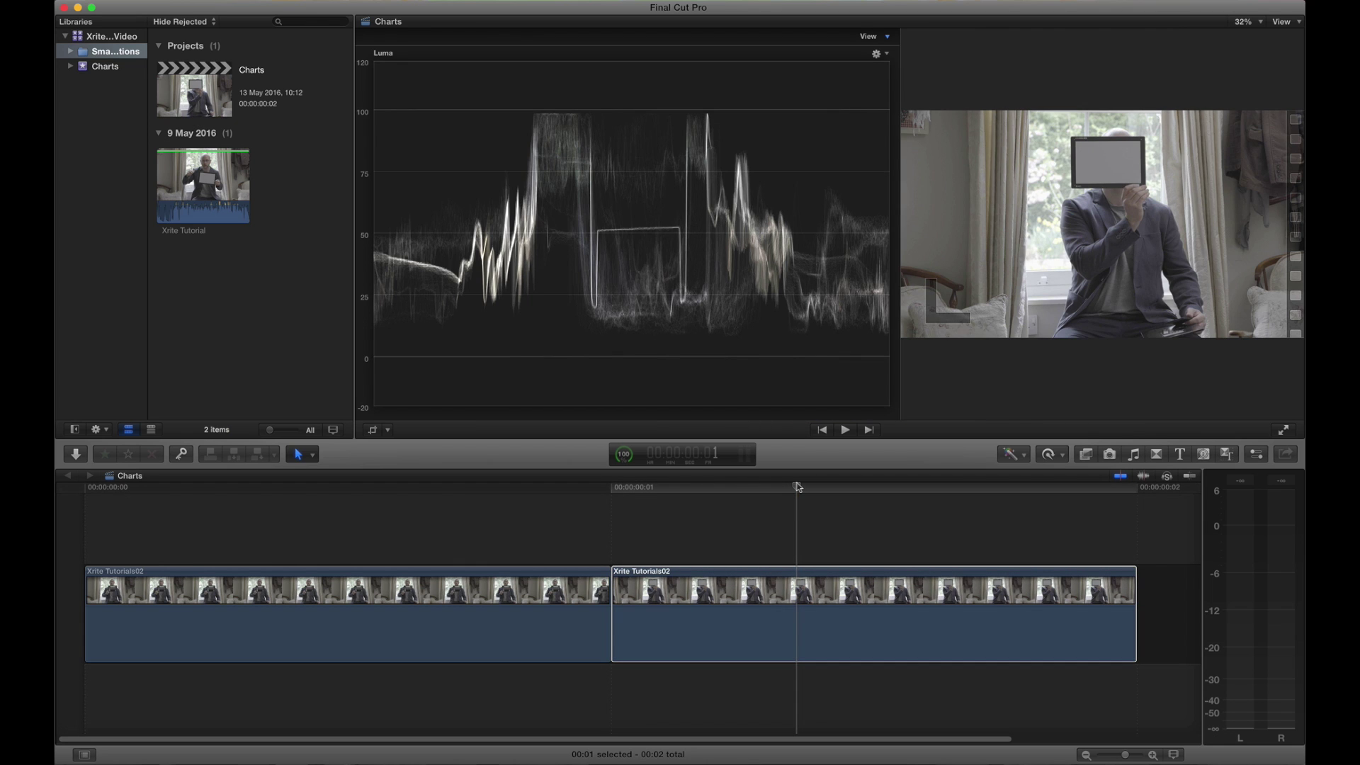
key(super+6)
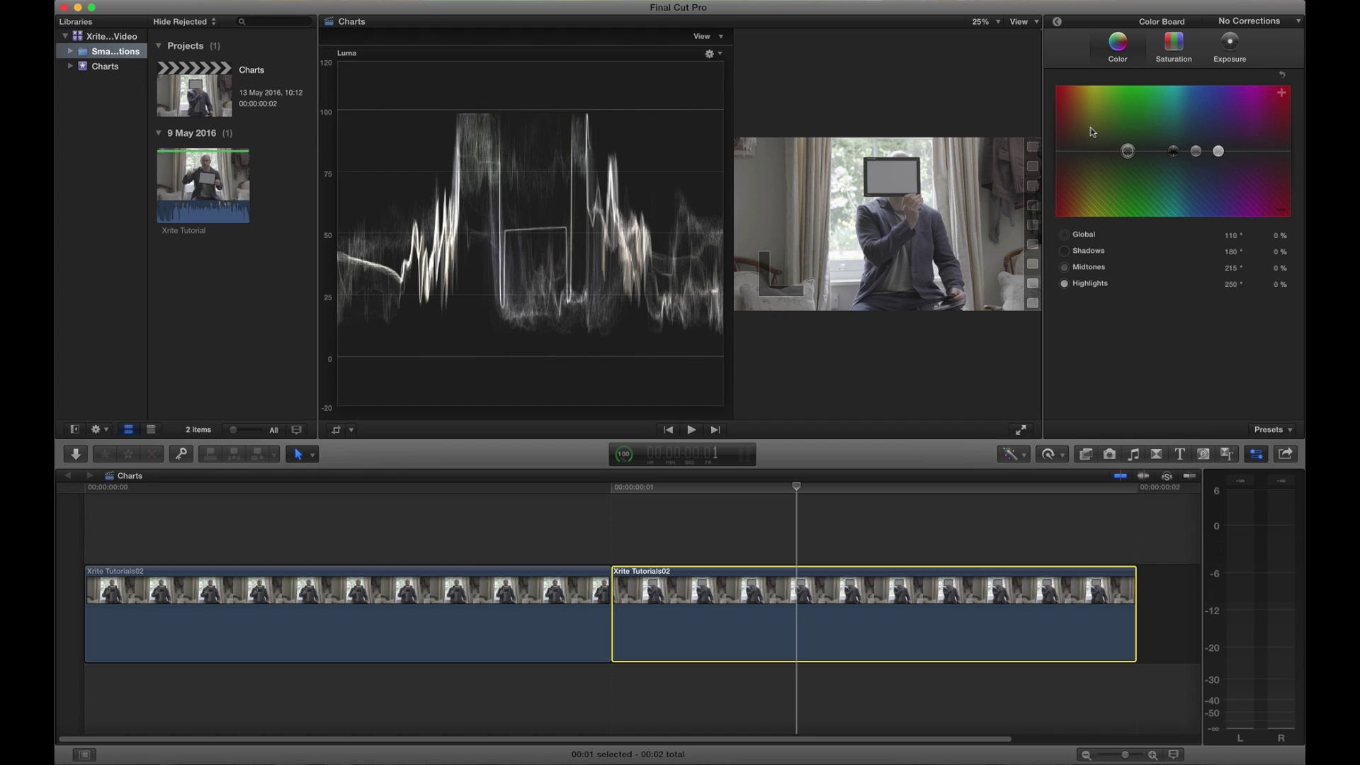
click(709, 53)
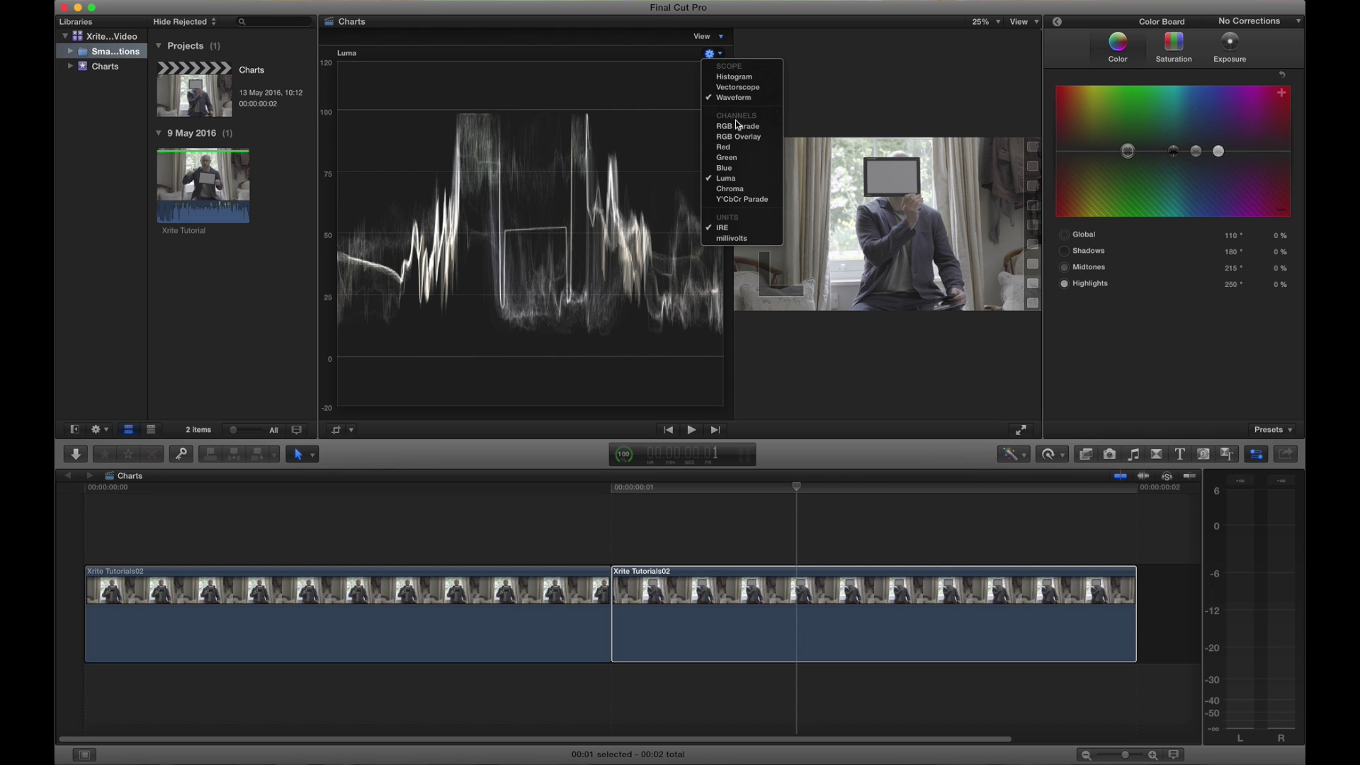
click(739, 126)
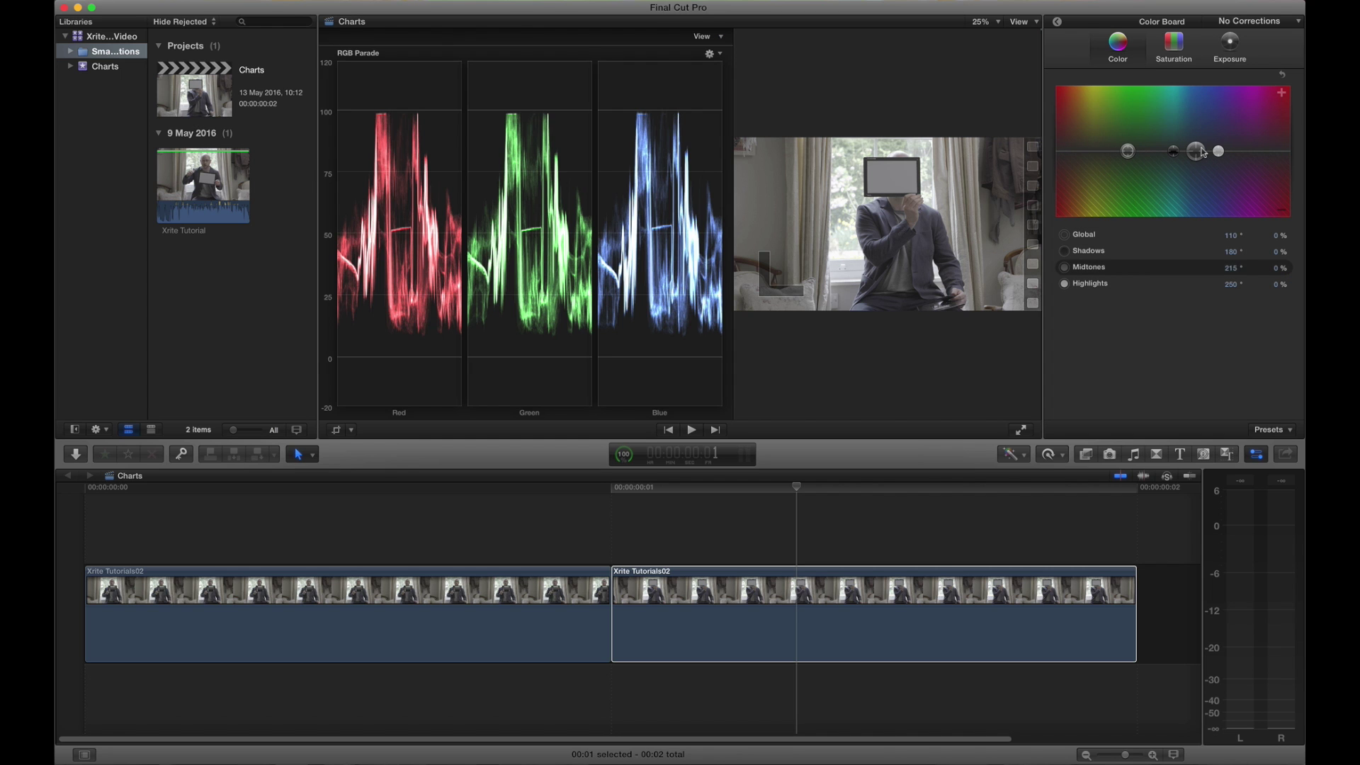
- Shift the second clip's midtone colour to 240° and select the first clip
drag(1230, 268, 1274, 268)
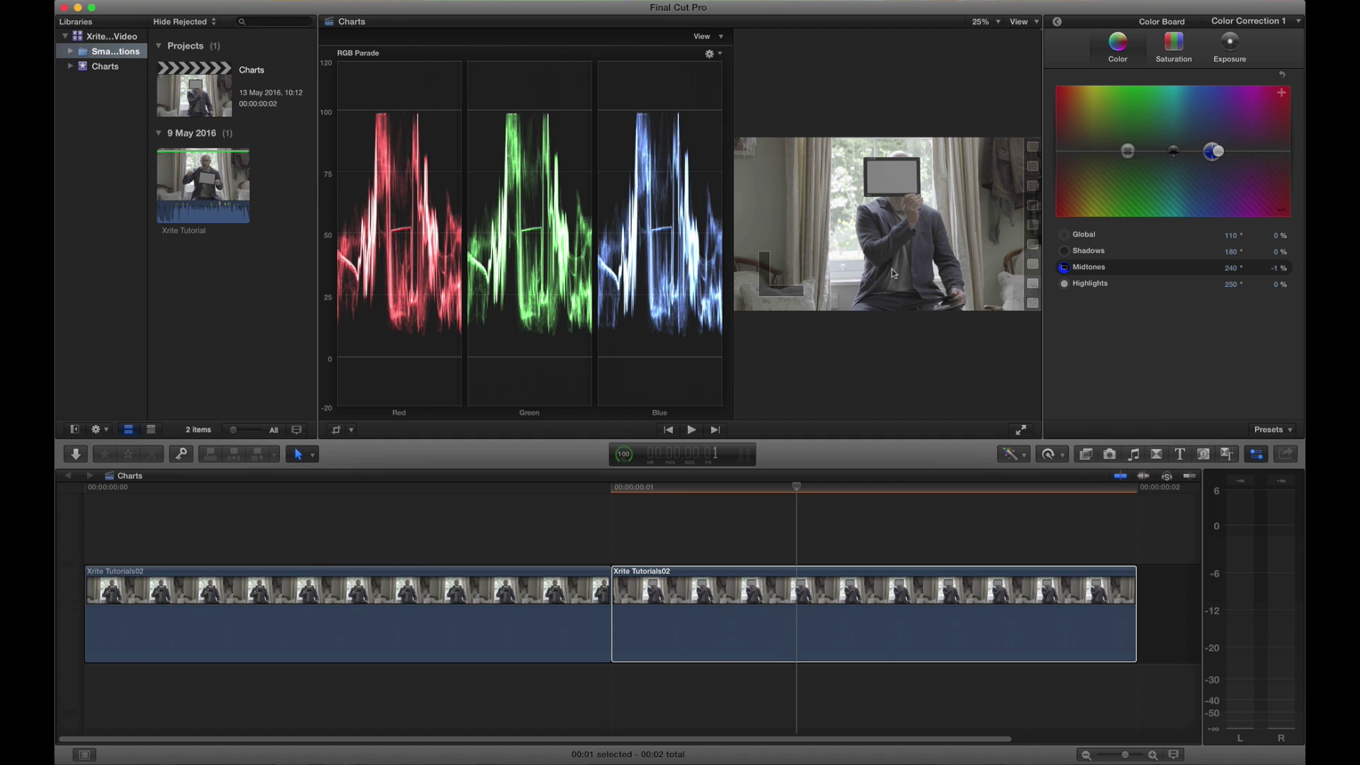
click(805, 582)
click(527, 623)
click(547, 616)
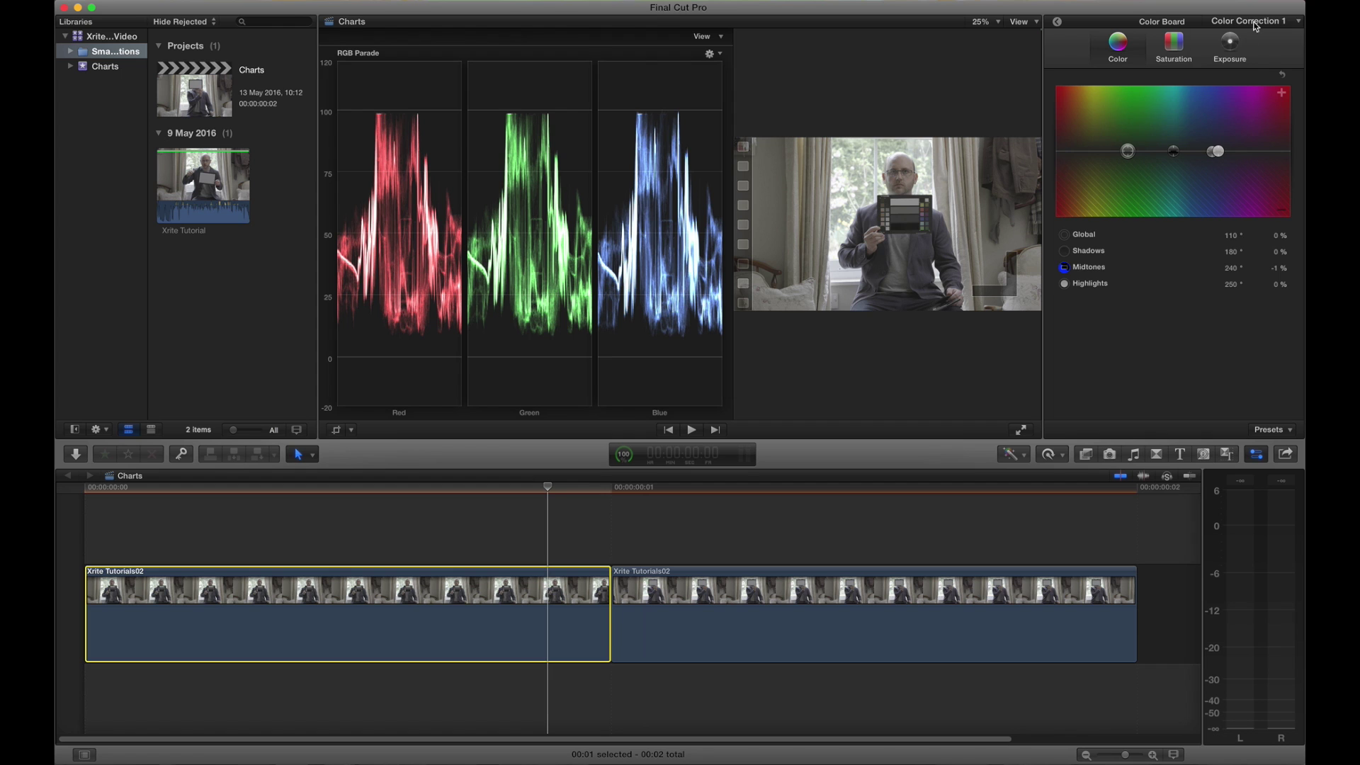
- Add Color Correction 2 on the Exposure tab and switch the scope to RGB Overlay
click(1250, 21)
click(1250, 57)
click(1232, 47)
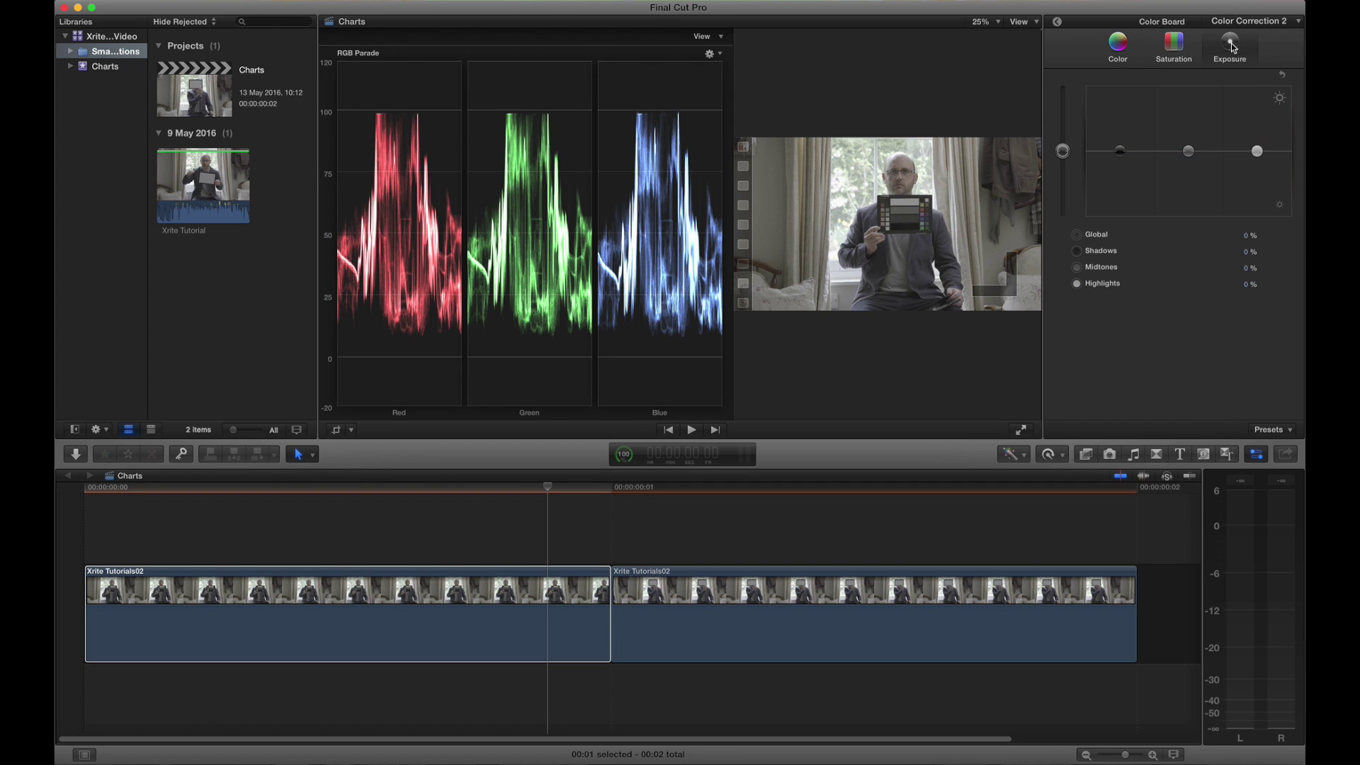
key(Left)
key(Left)
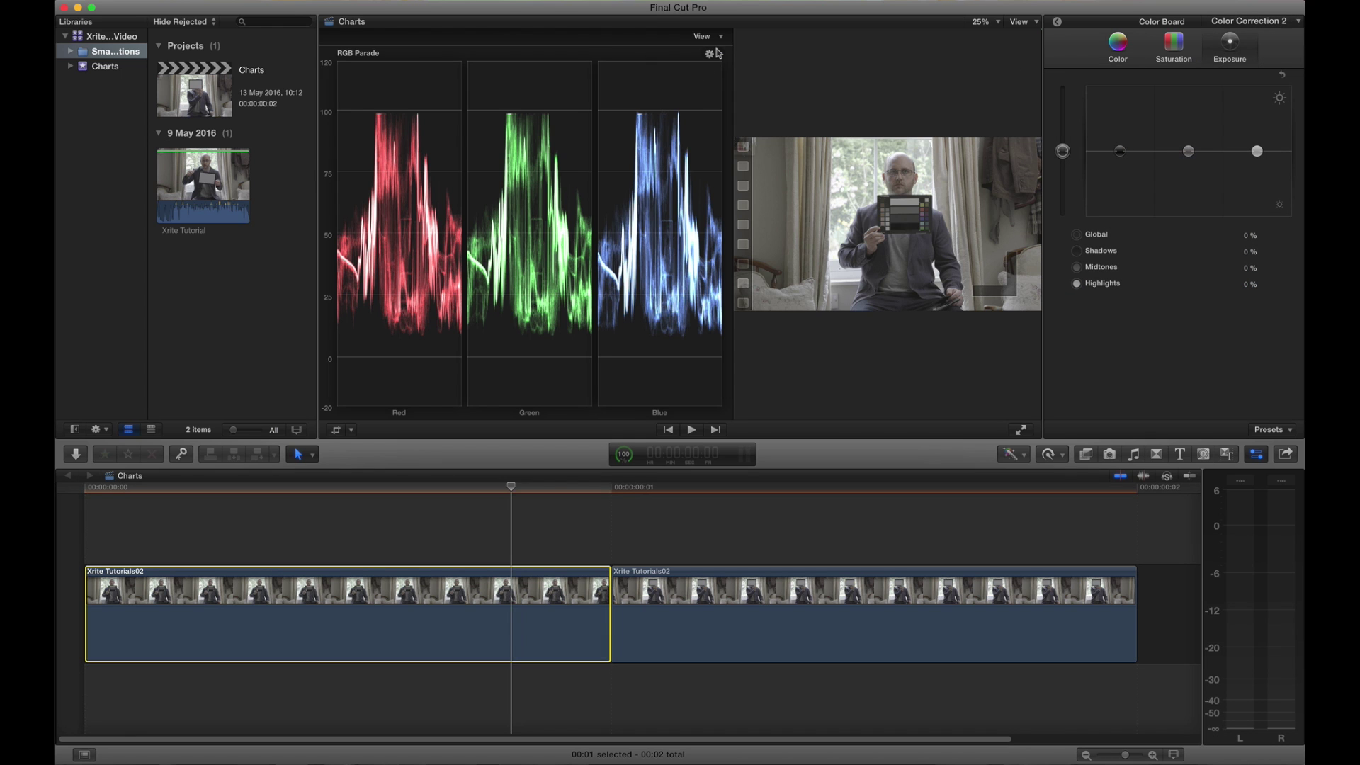
click(713, 53)
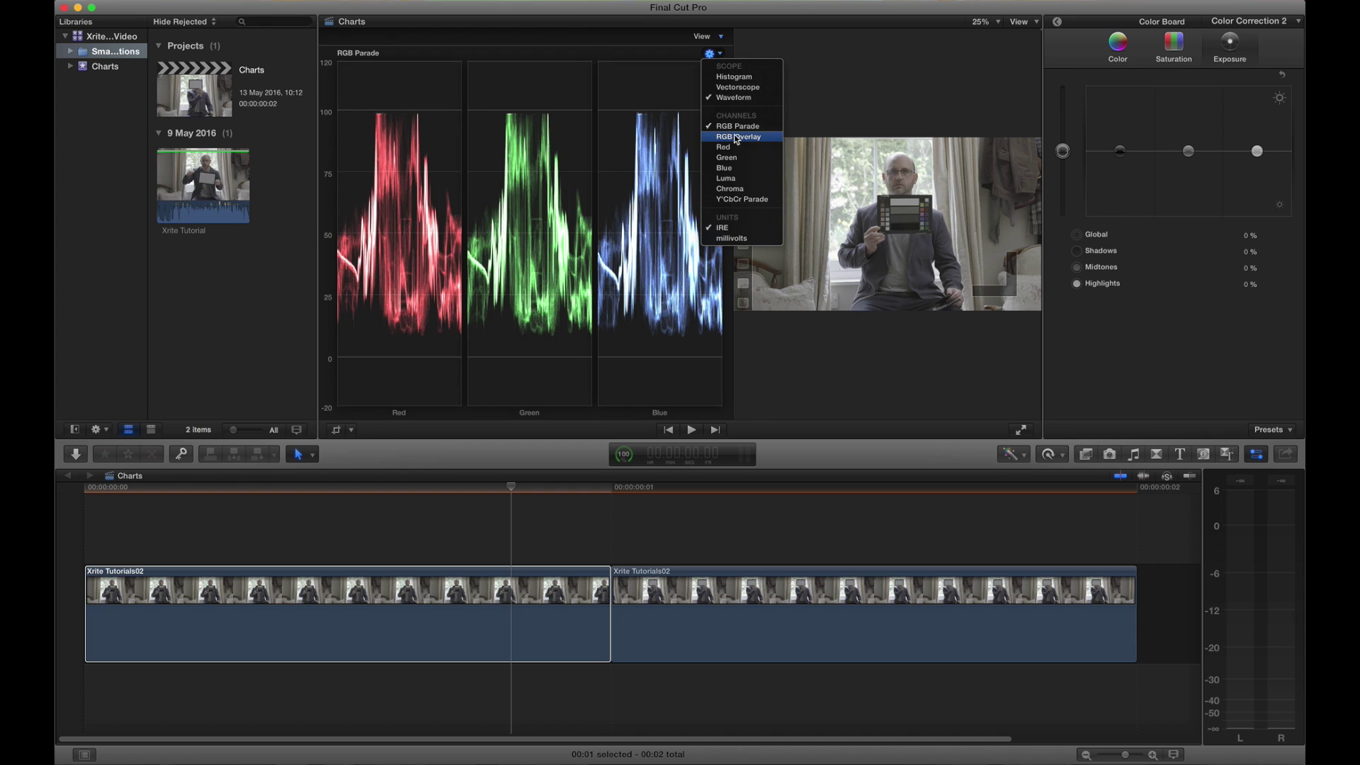
click(736, 137)
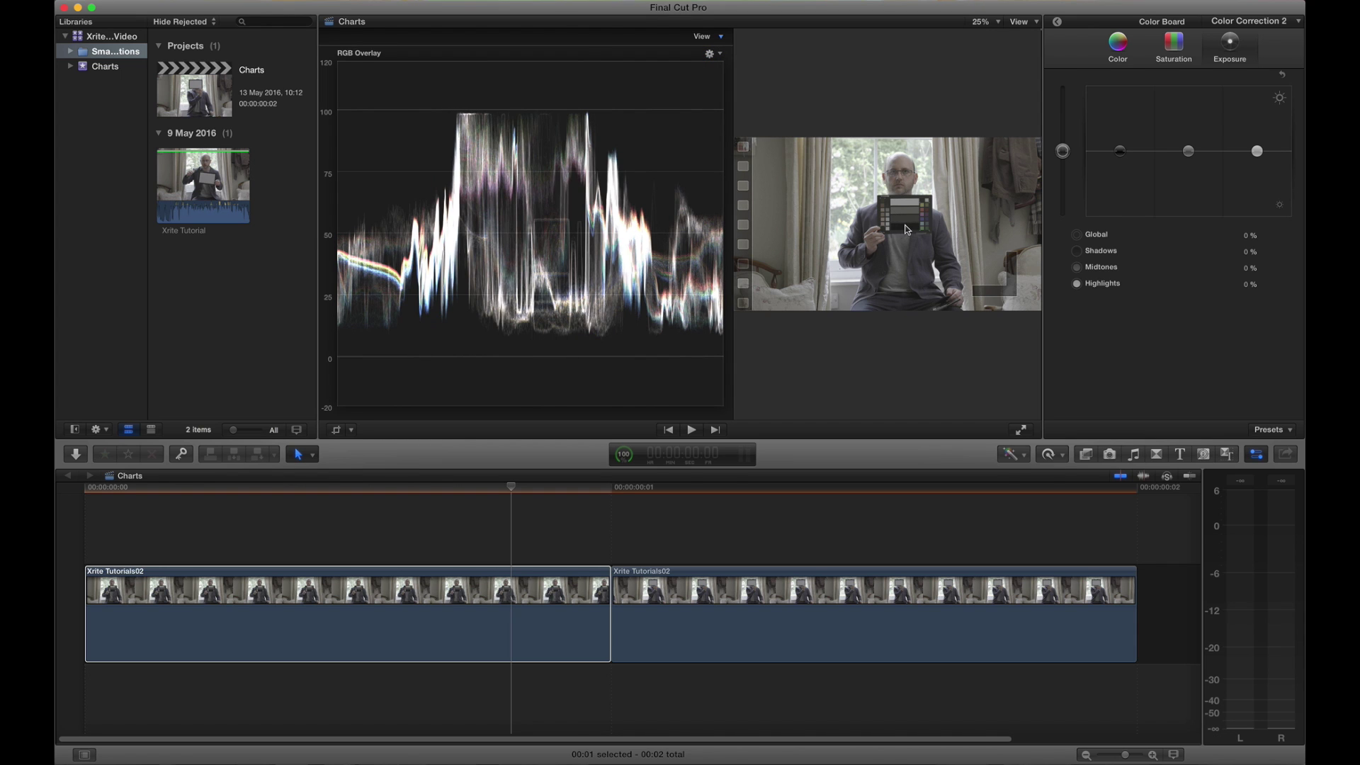
- Darken exposure Shadows to -14%, lift Highlights to 2%, and raise midtones slightly
drag(1119, 151, 1120, 163)
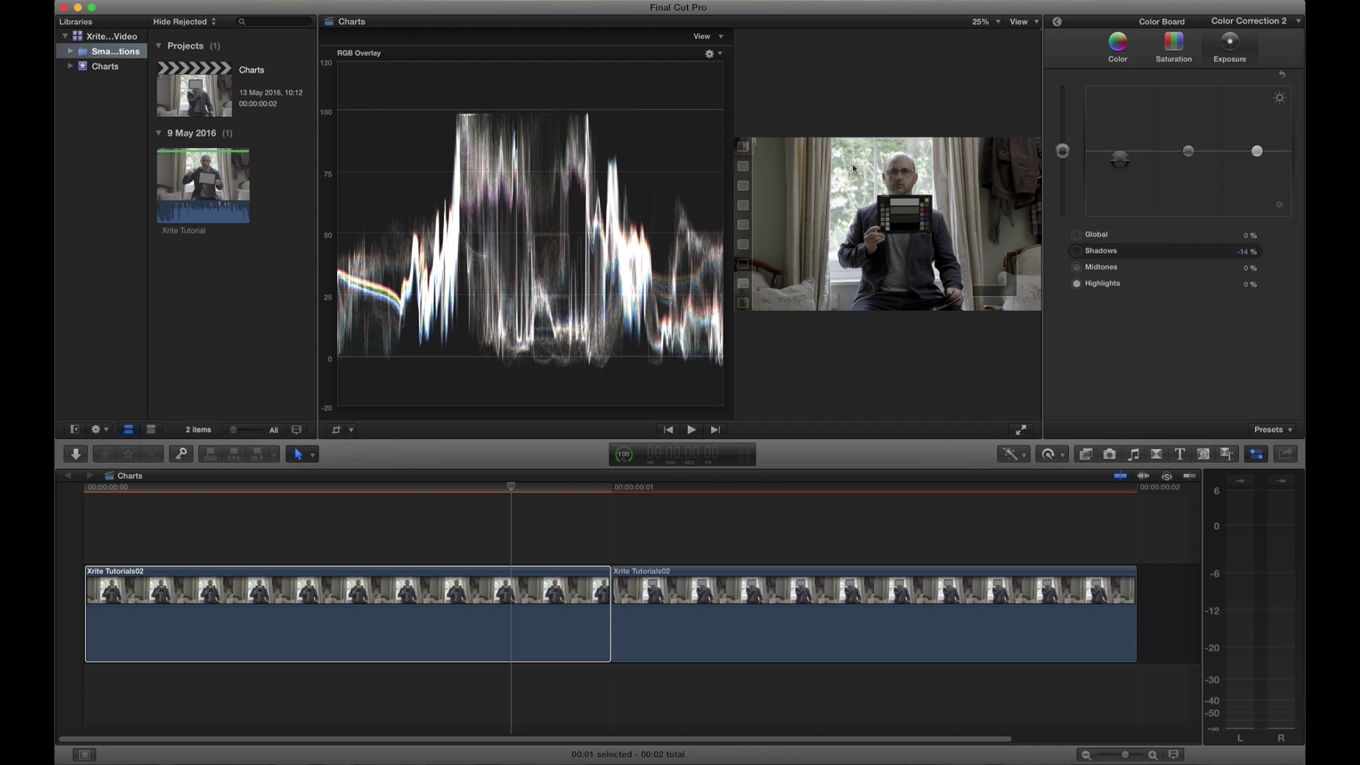
drag(1257, 151, 1257, 150)
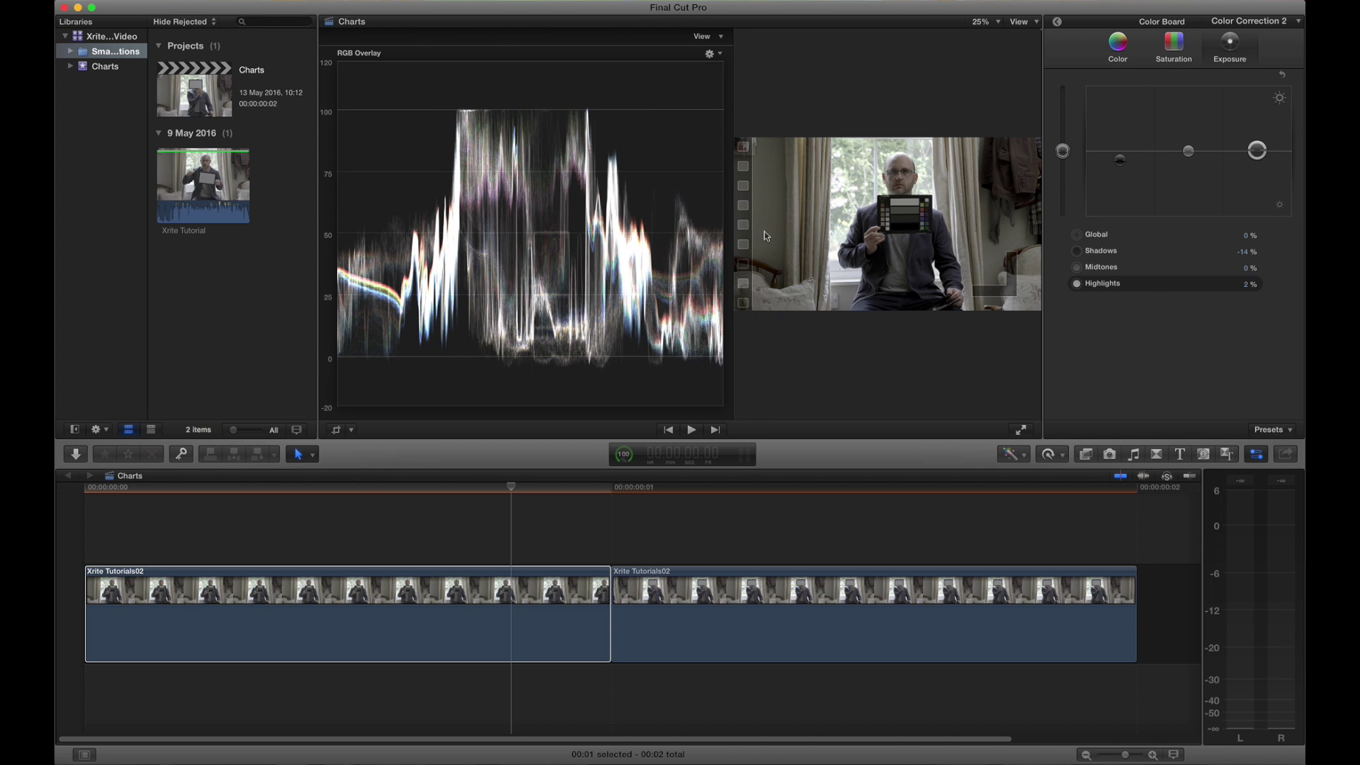
drag(1190, 152, 1190, 145)
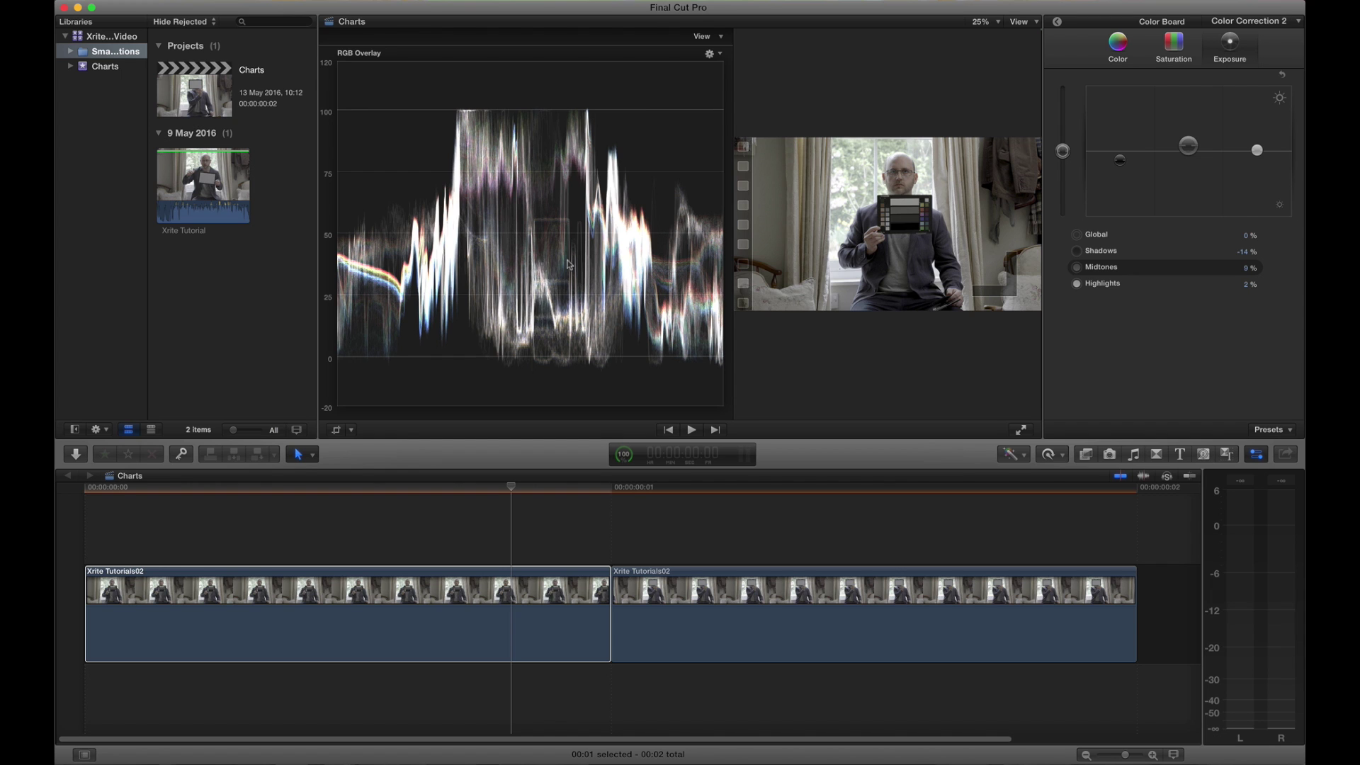
click(1173, 46)
- Show the Vectorscope, zoom the viewer to 100%, and raise Global saturation to 100%
click(714, 55)
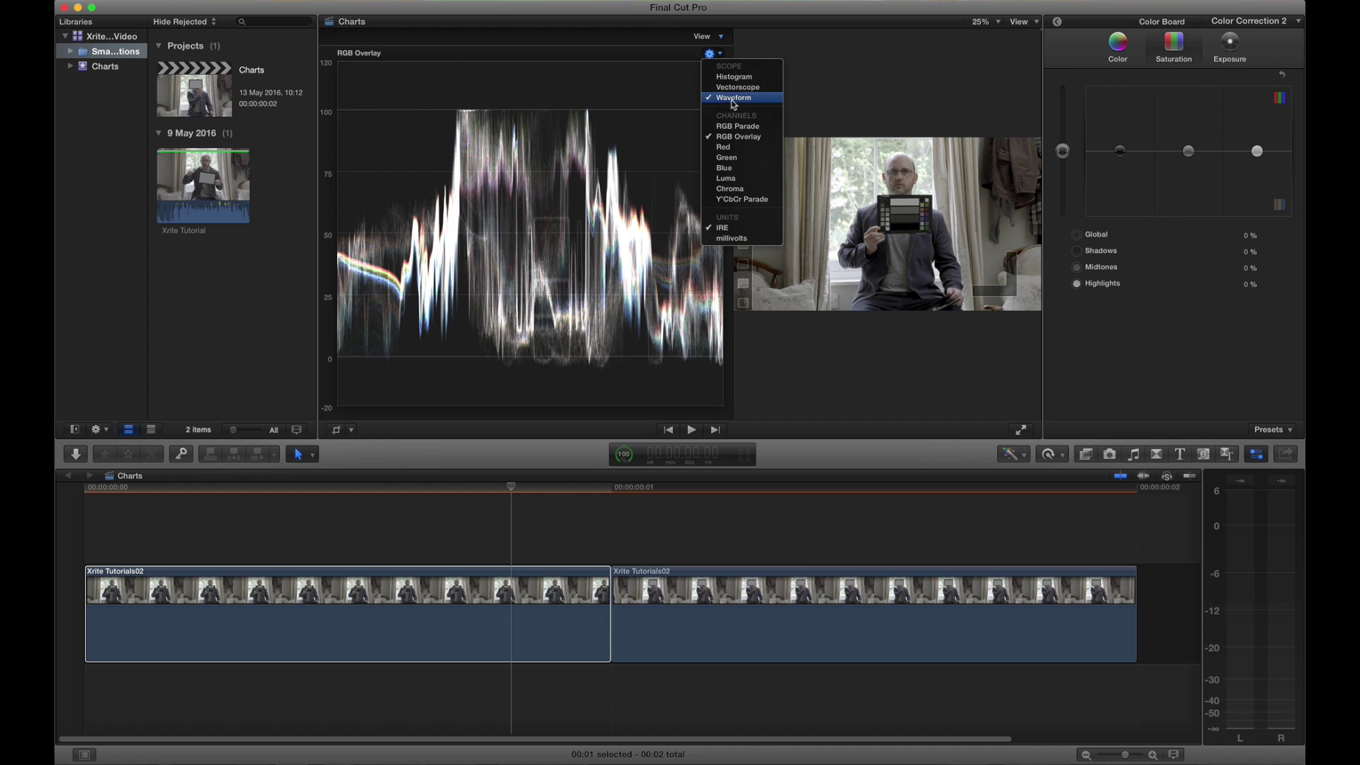
click(736, 88)
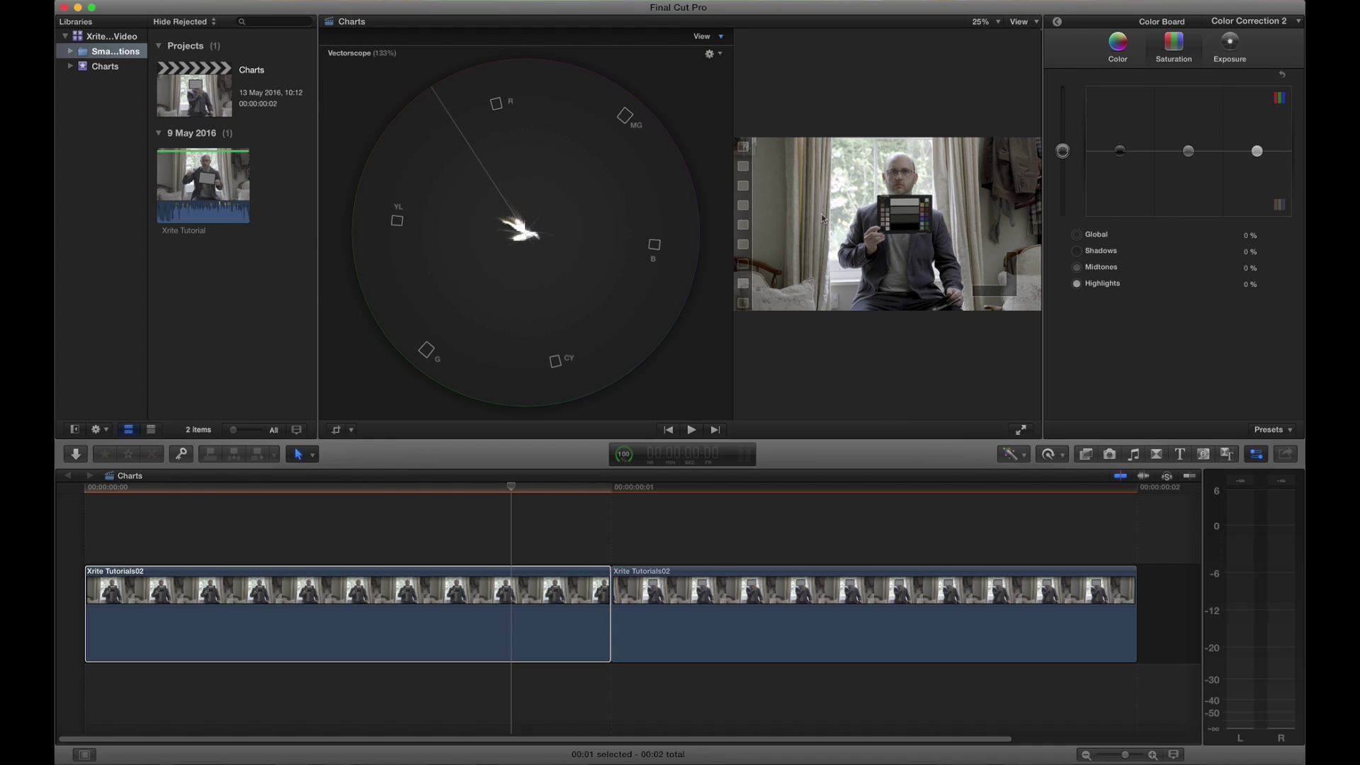
click(984, 22)
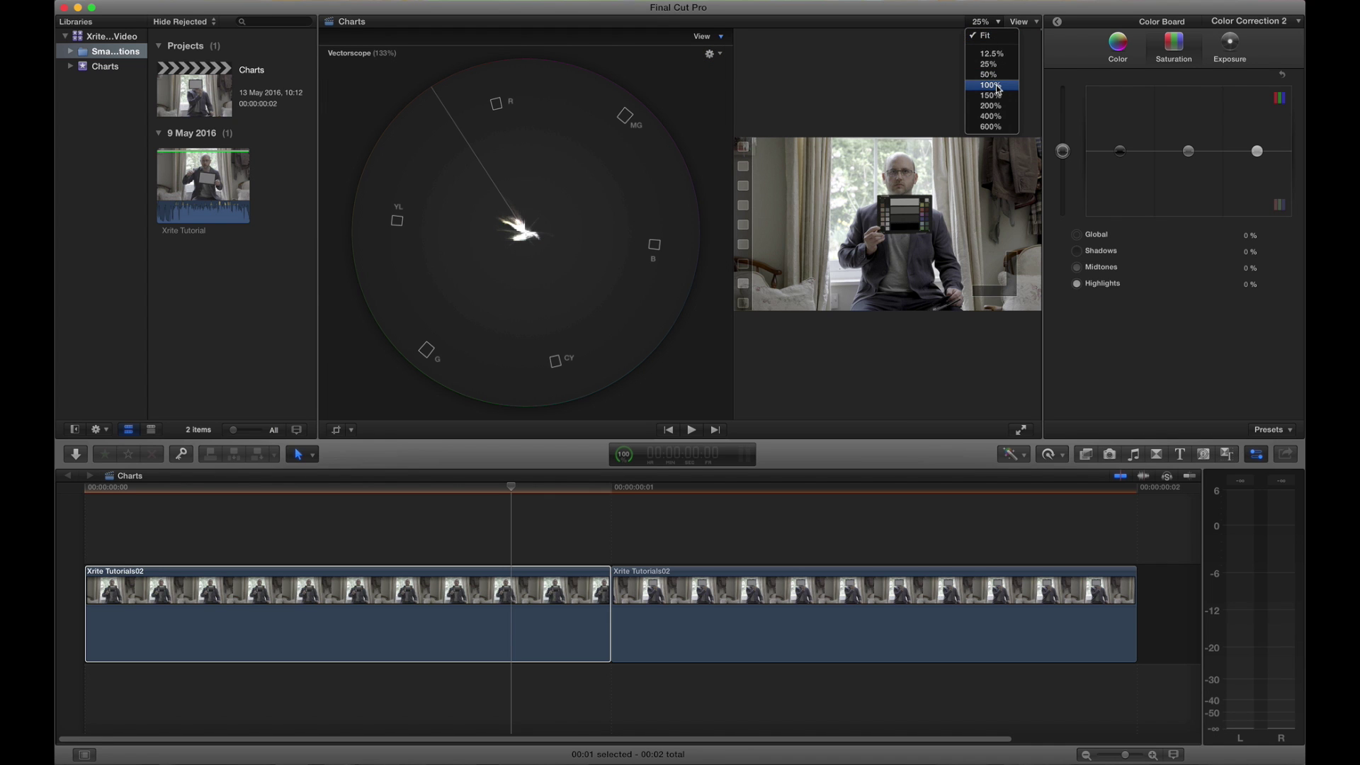
click(987, 237)
scroll(1014, 224, up, 3)
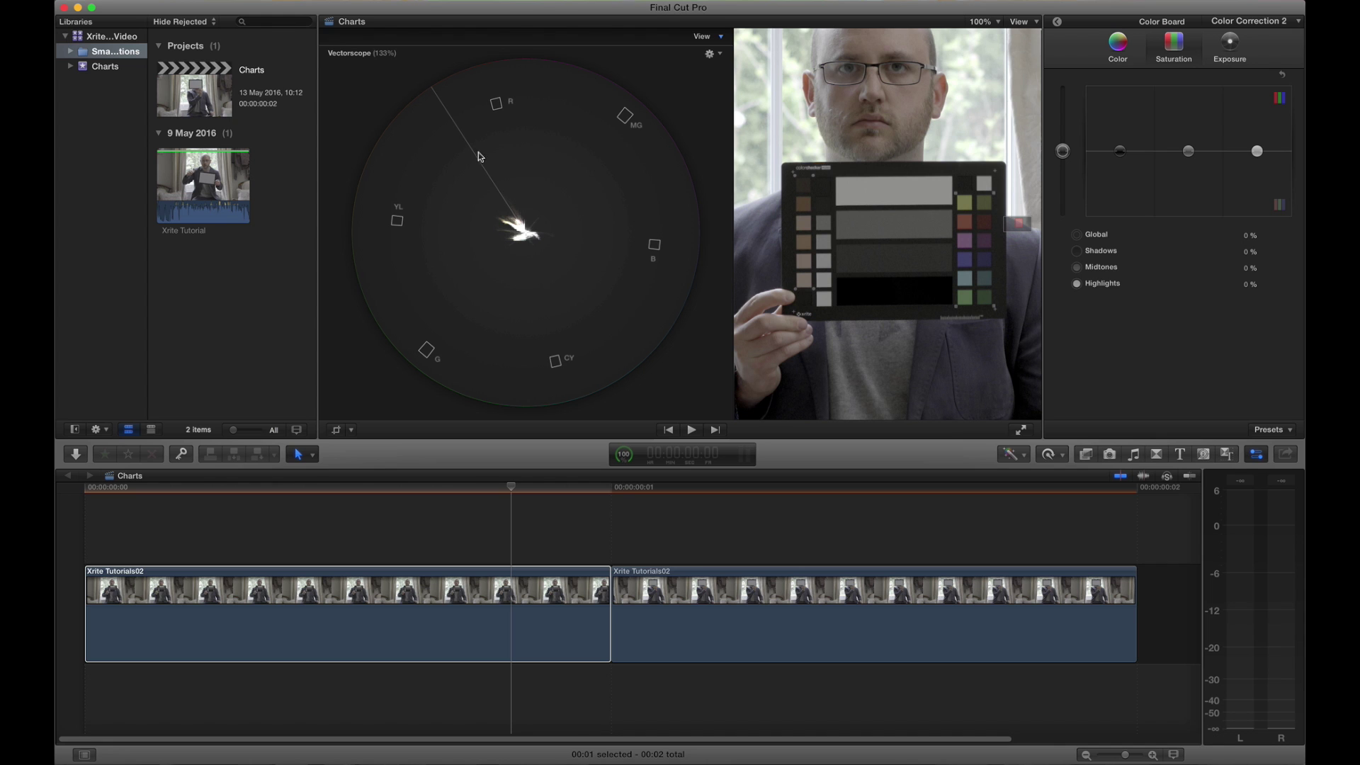
drag(1065, 151, 1065, 67)
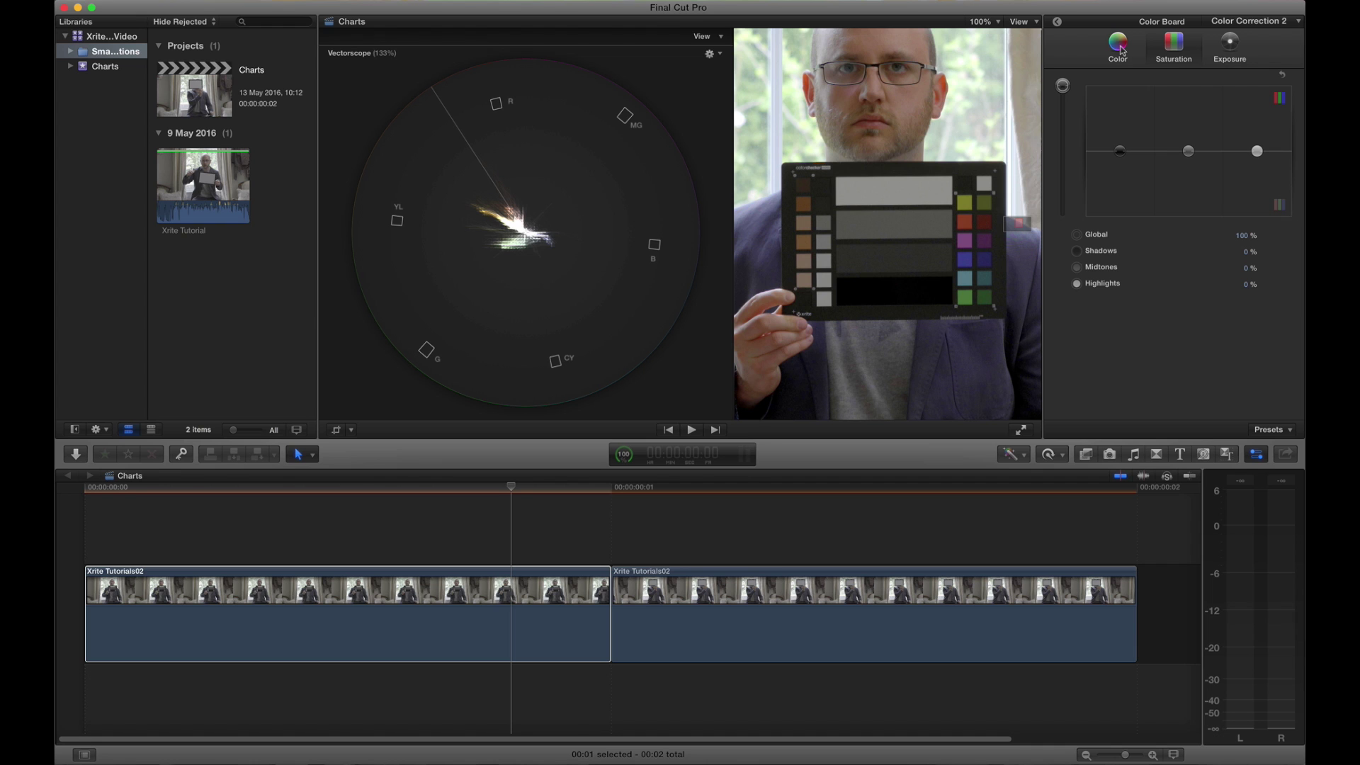
- Add a third colour correction to the first clip
click(1291, 20)
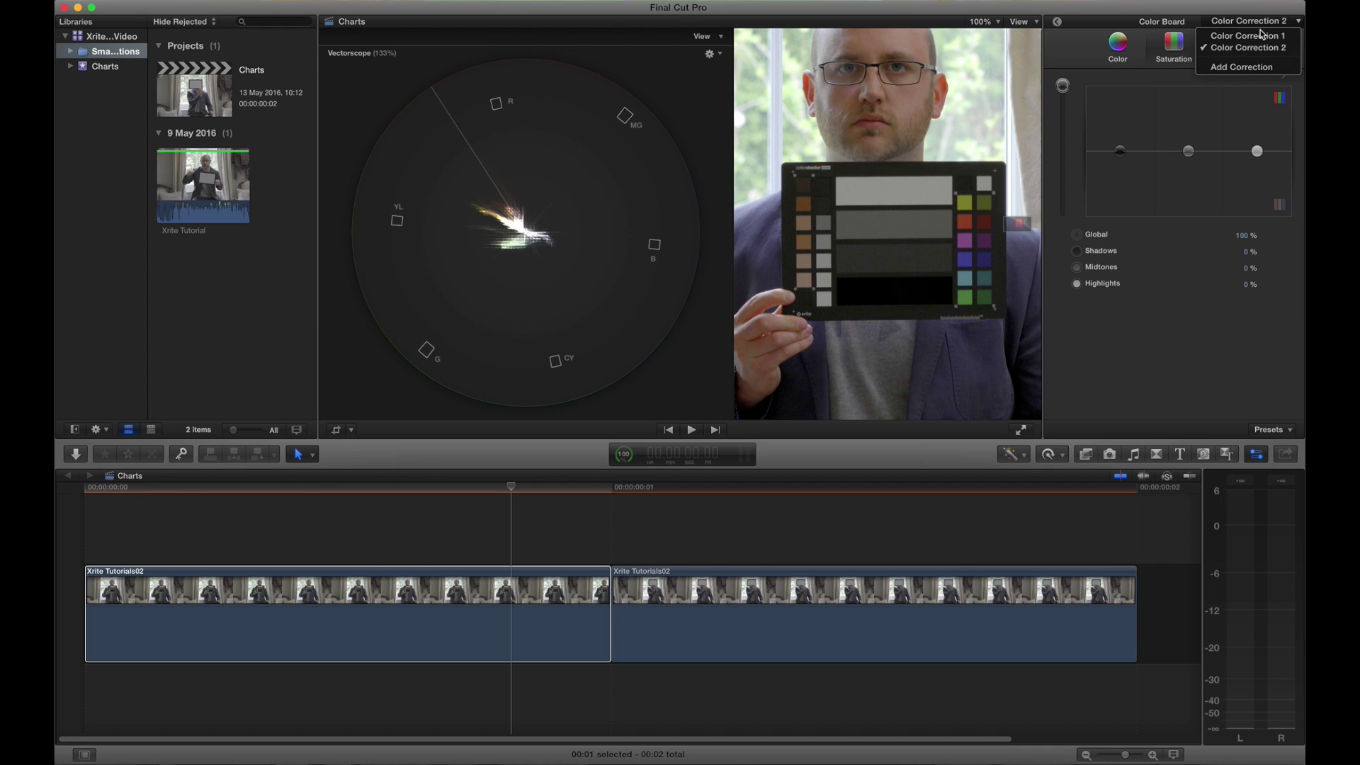
click(1245, 68)
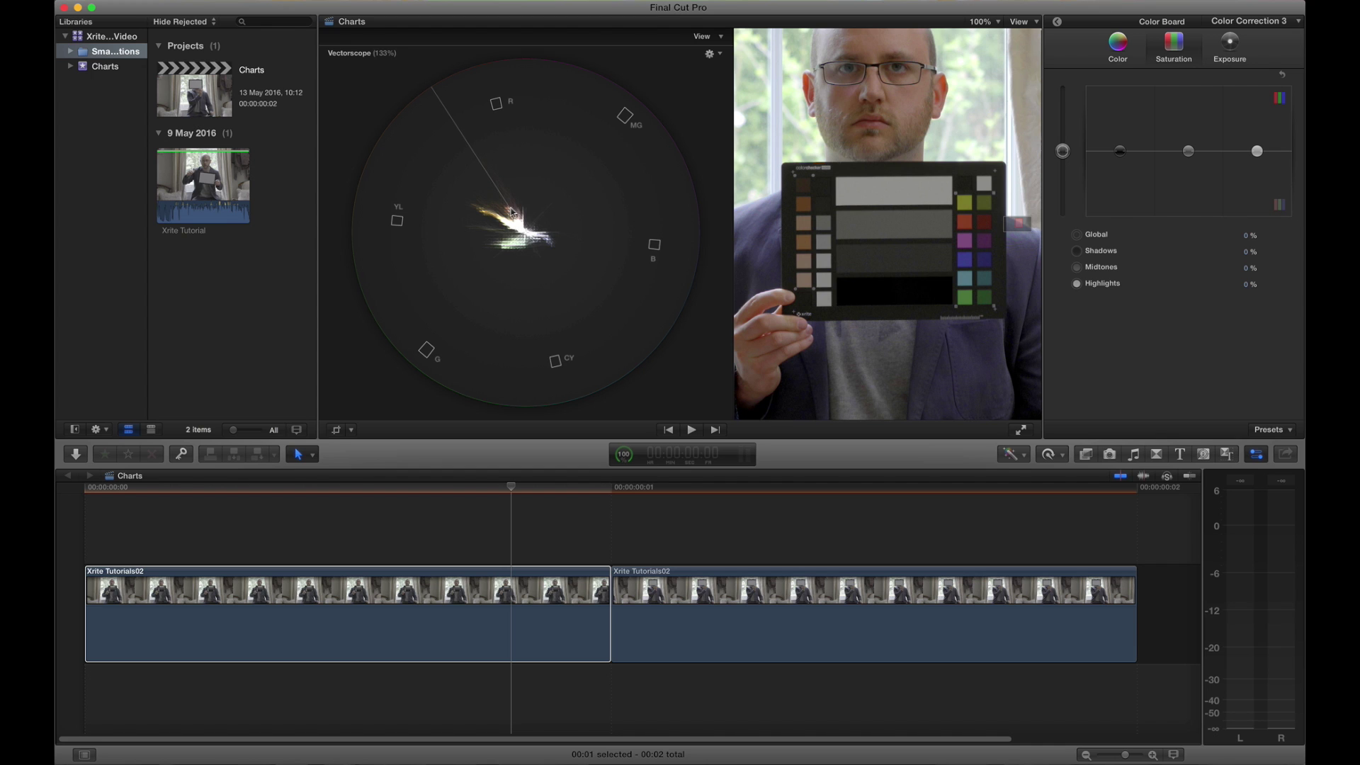
click(1122, 52)
click(1056, 21)
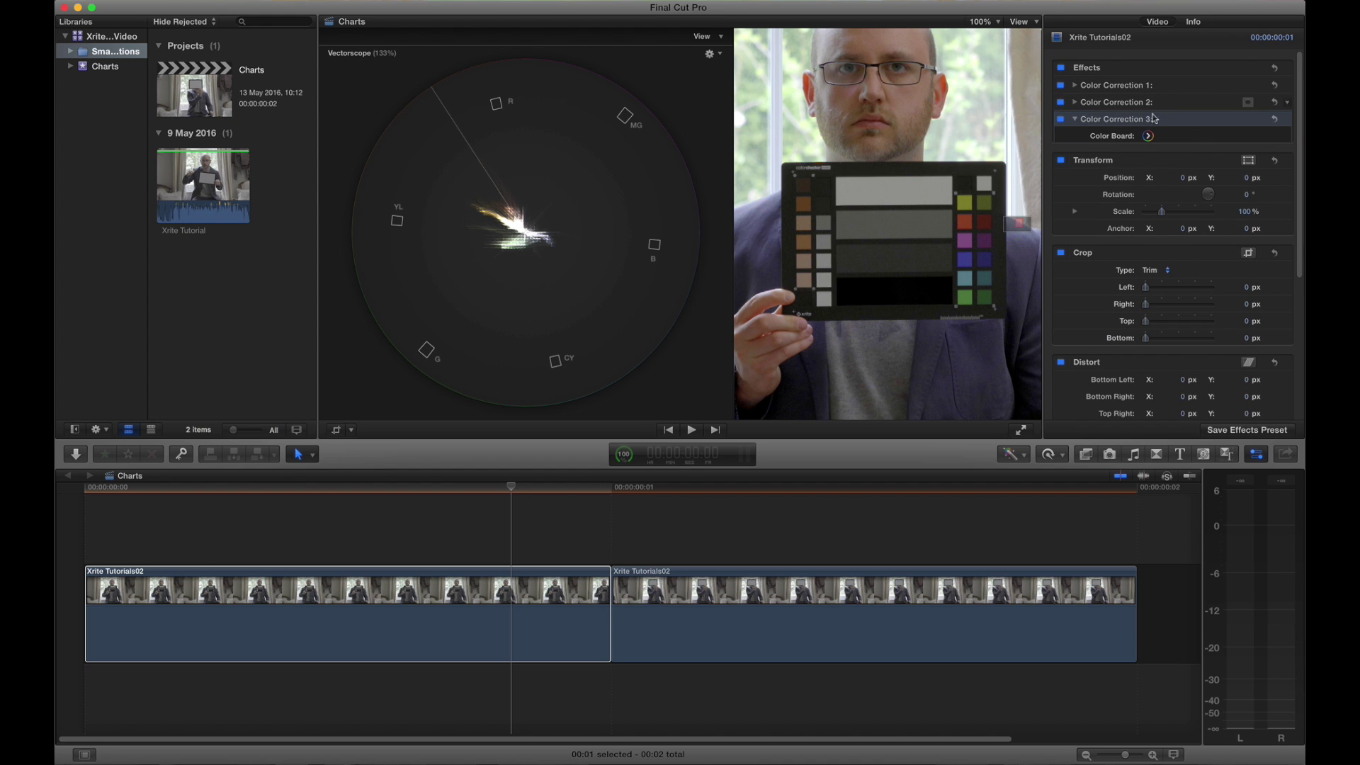
- Give Color Correction 3 a colour mask sampled from the face's skin tone, softness 0
click(1248, 119)
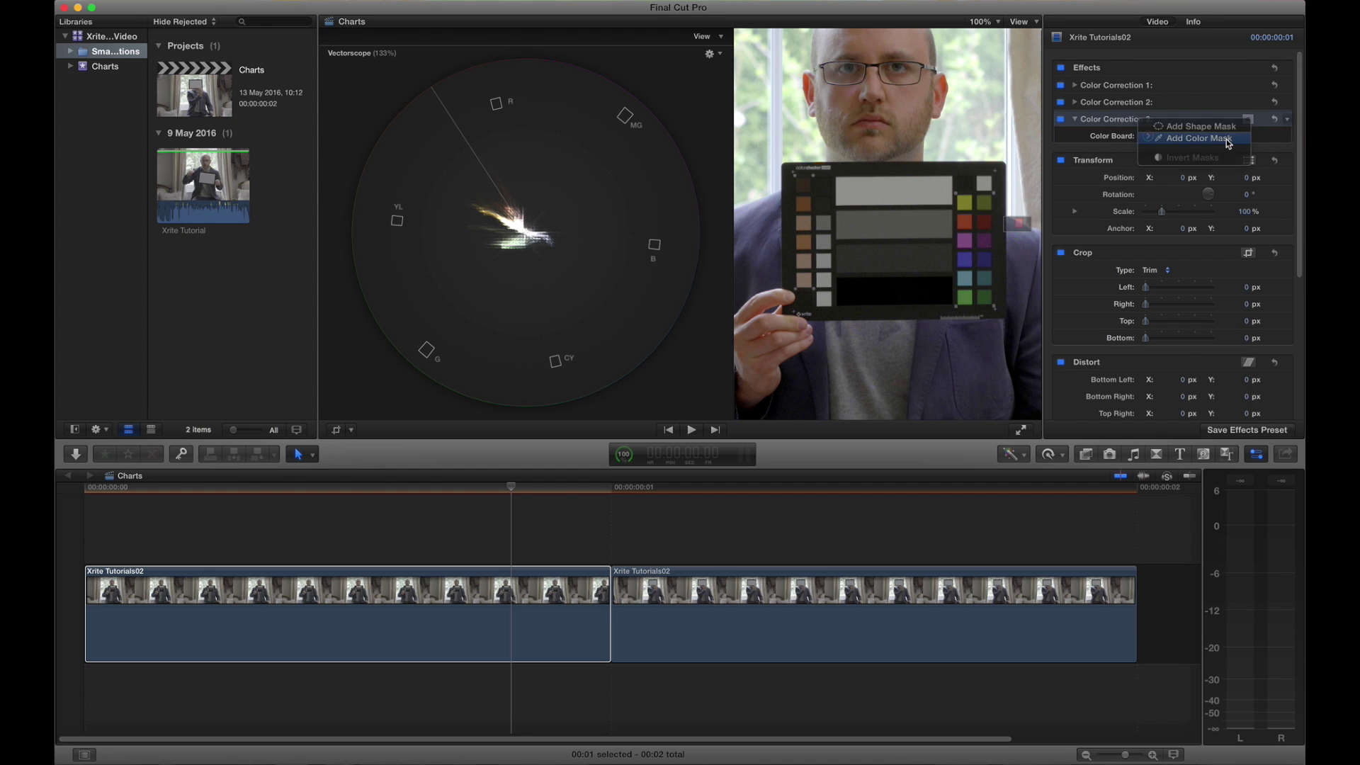
click(1228, 141)
click(855, 135)
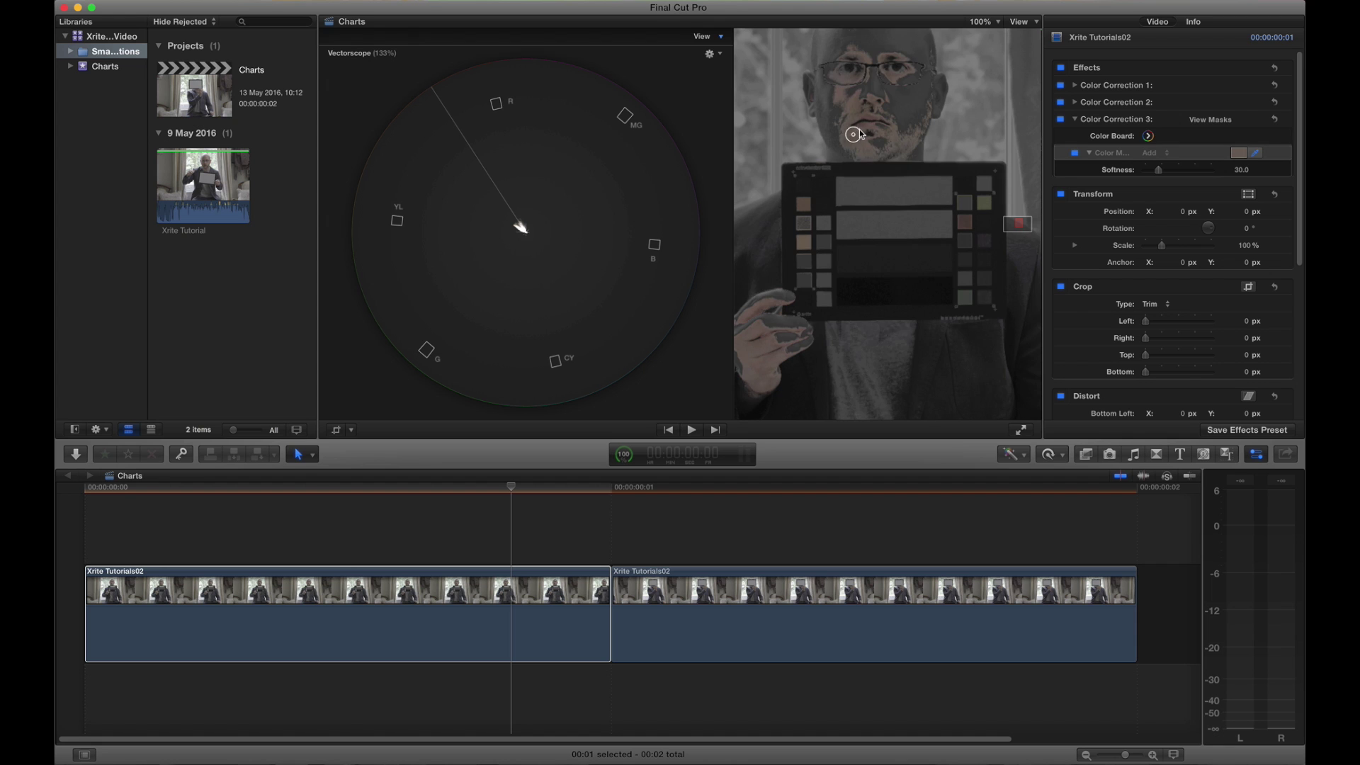
drag(862, 134, 872, 124)
click(1210, 119)
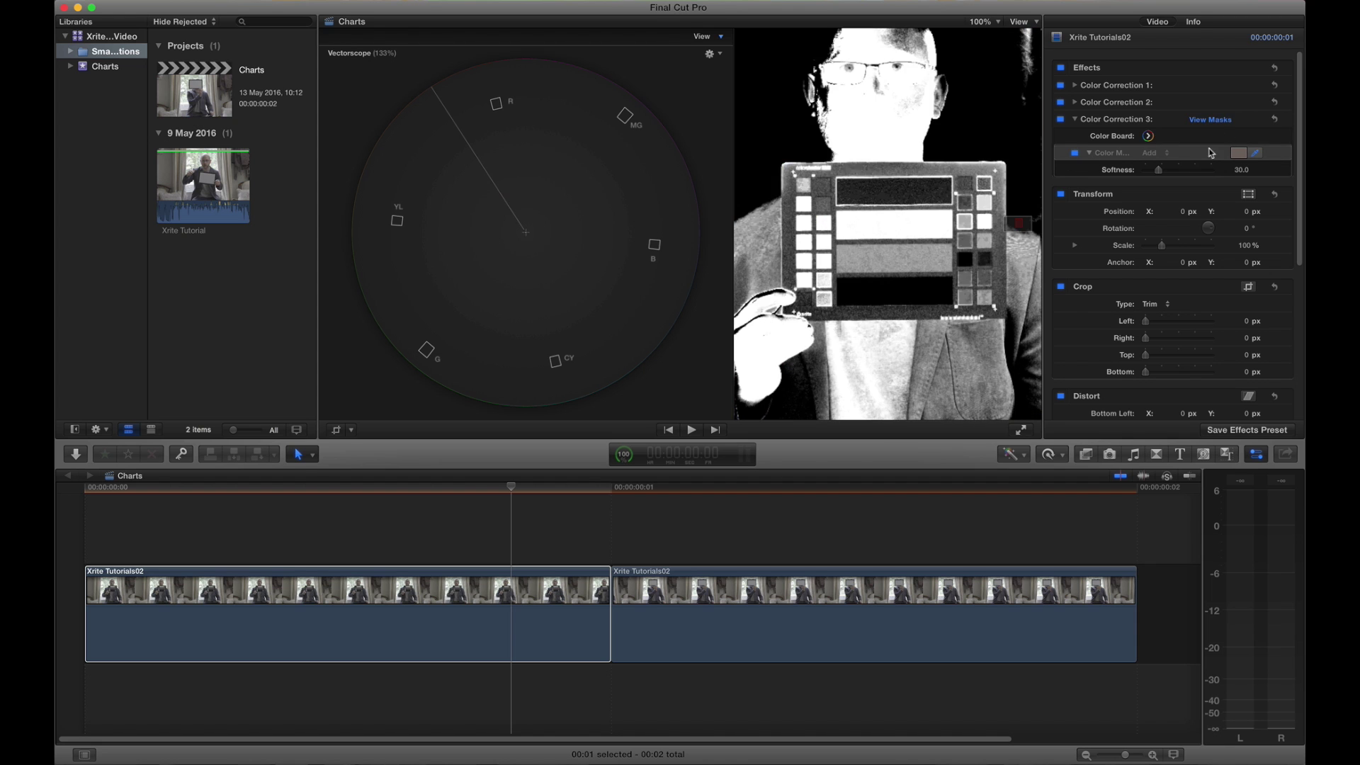
drag(1160, 175, 1138, 172)
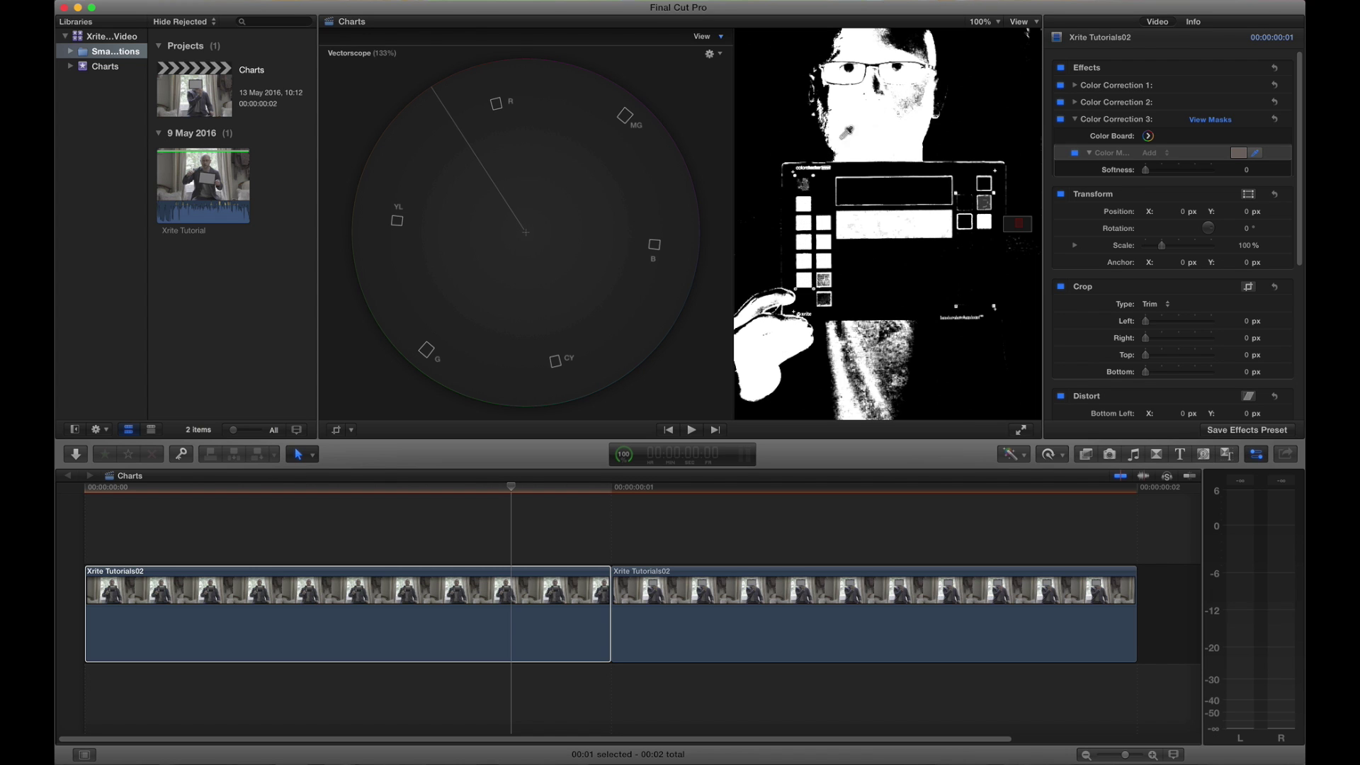
click(1209, 119)
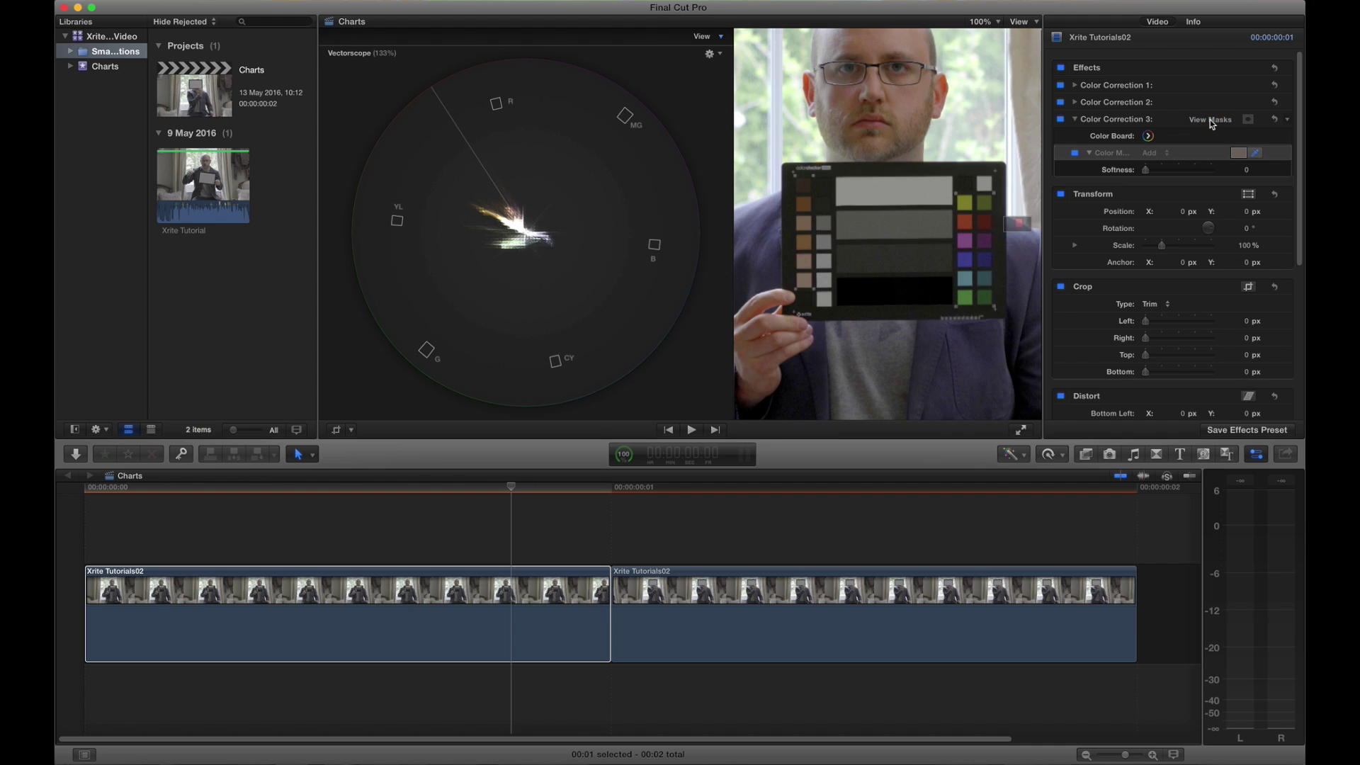
- Delete Color Correction 3, fit the frame, hide the vectorscope, and toggle corrections to compare
click(1077, 120)
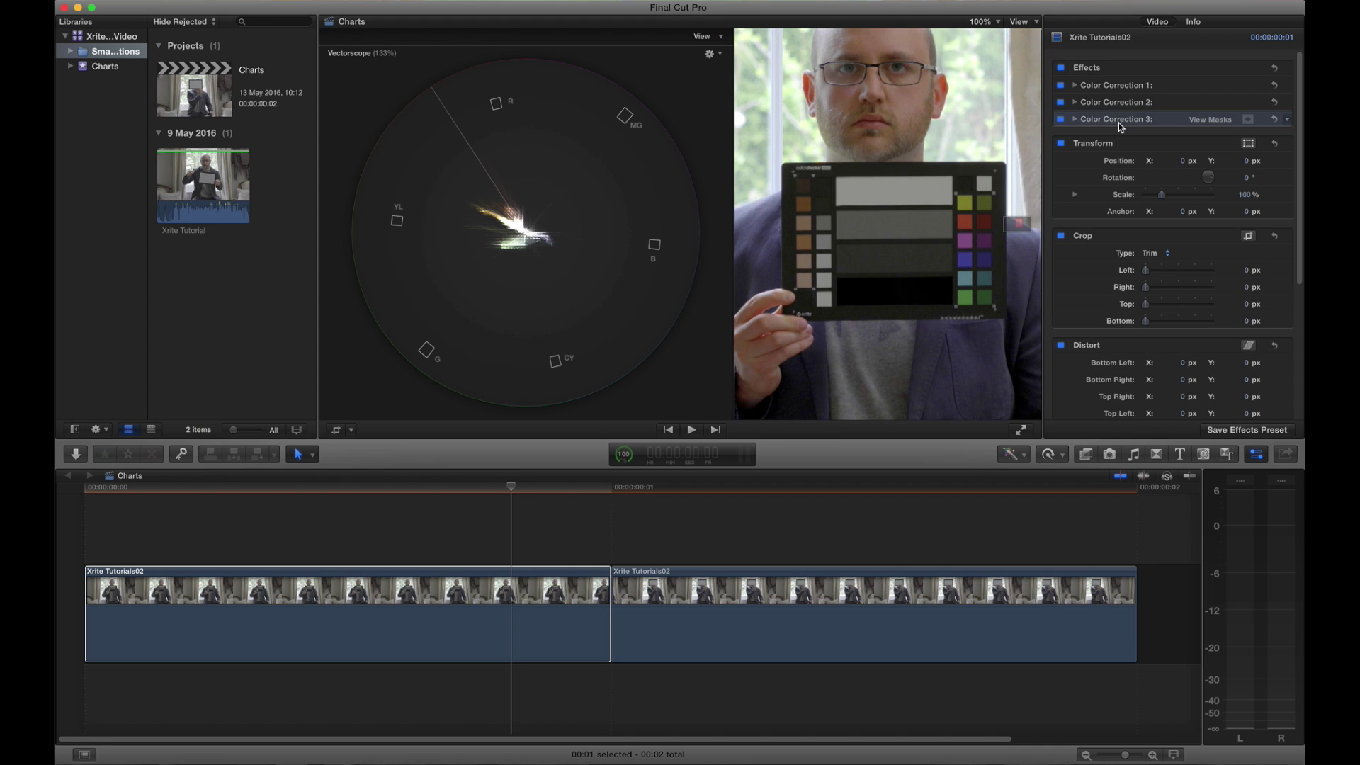
key(Delete)
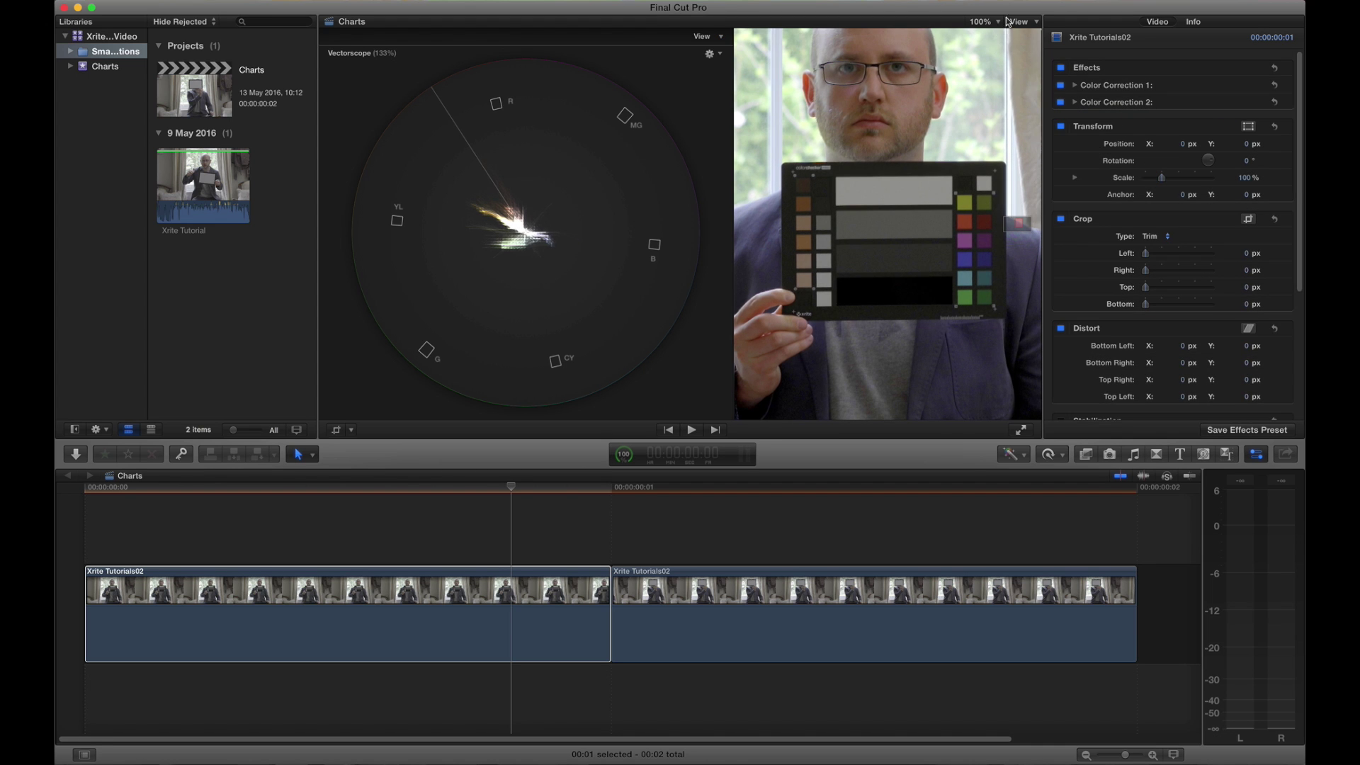
key(shift+z)
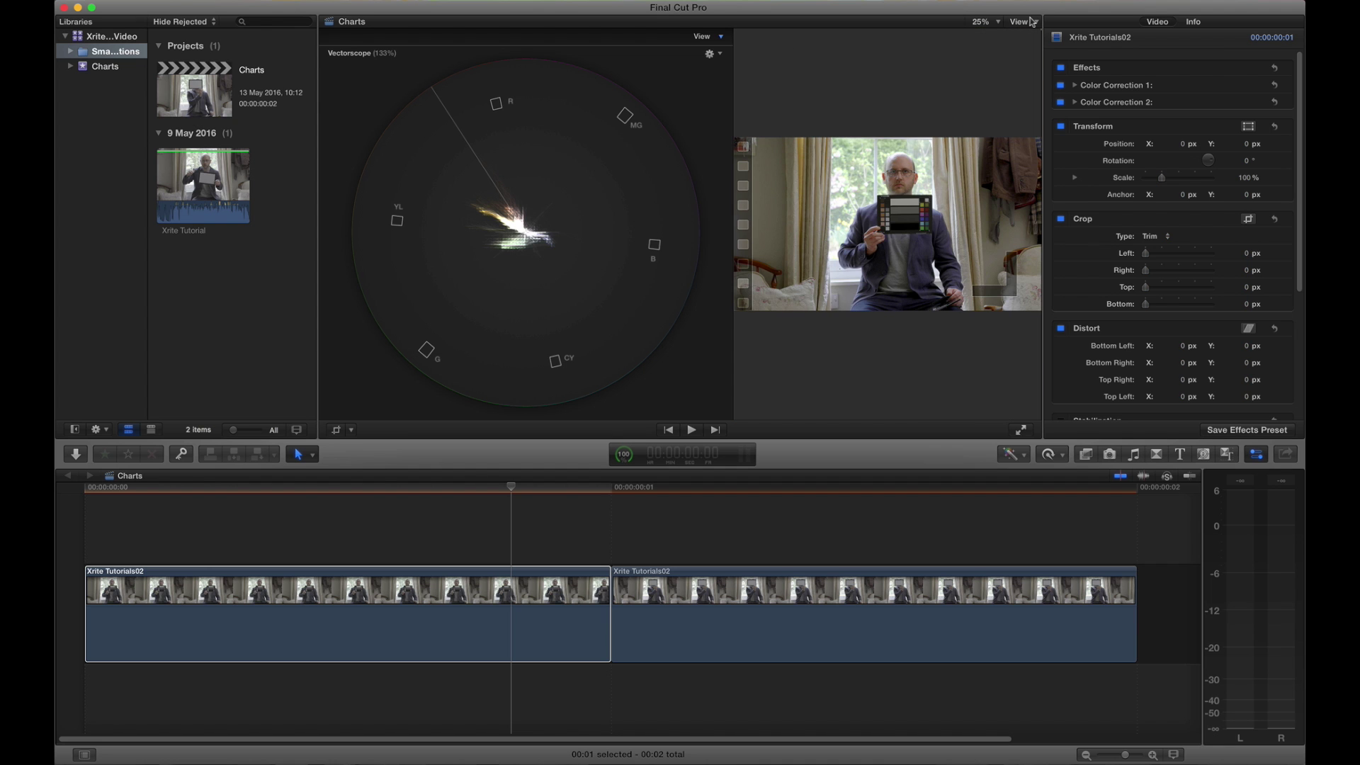
key(super+7)
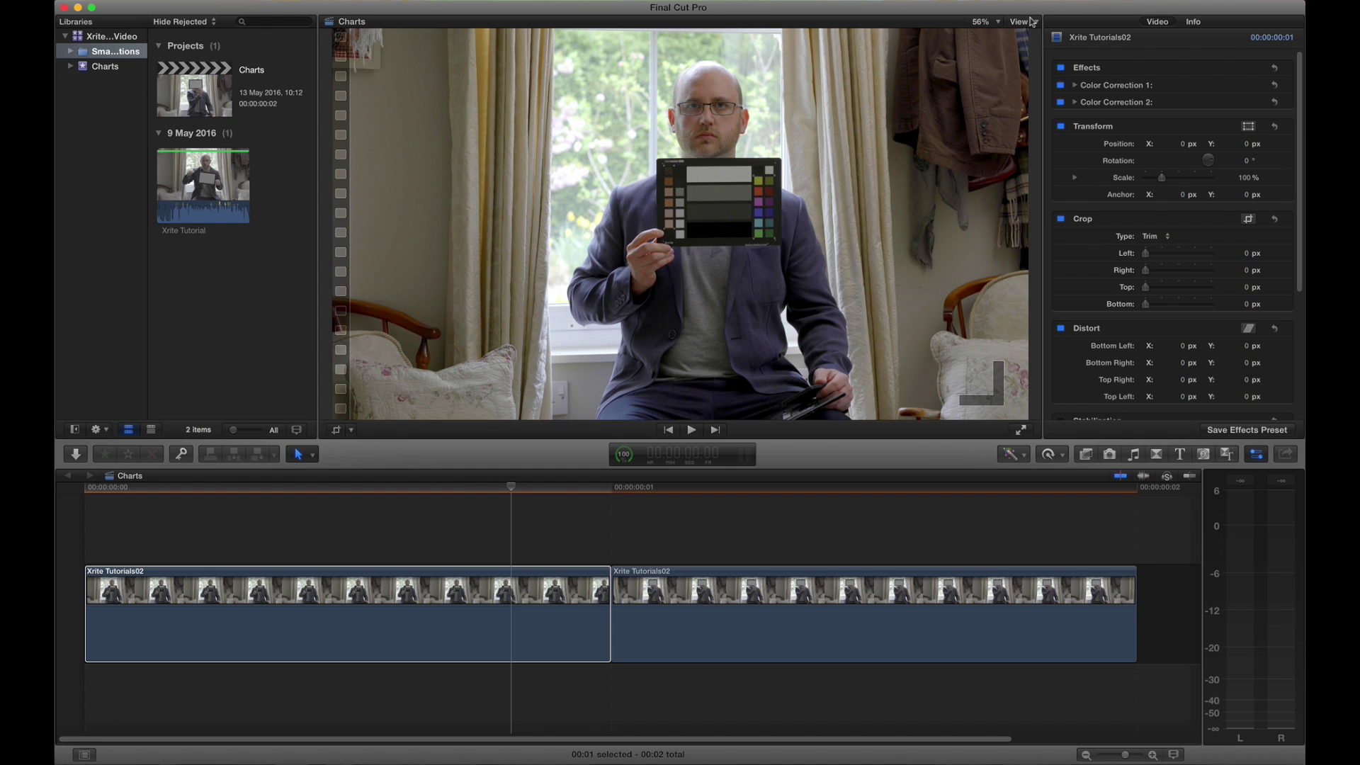
click(1060, 67)
click(1061, 68)
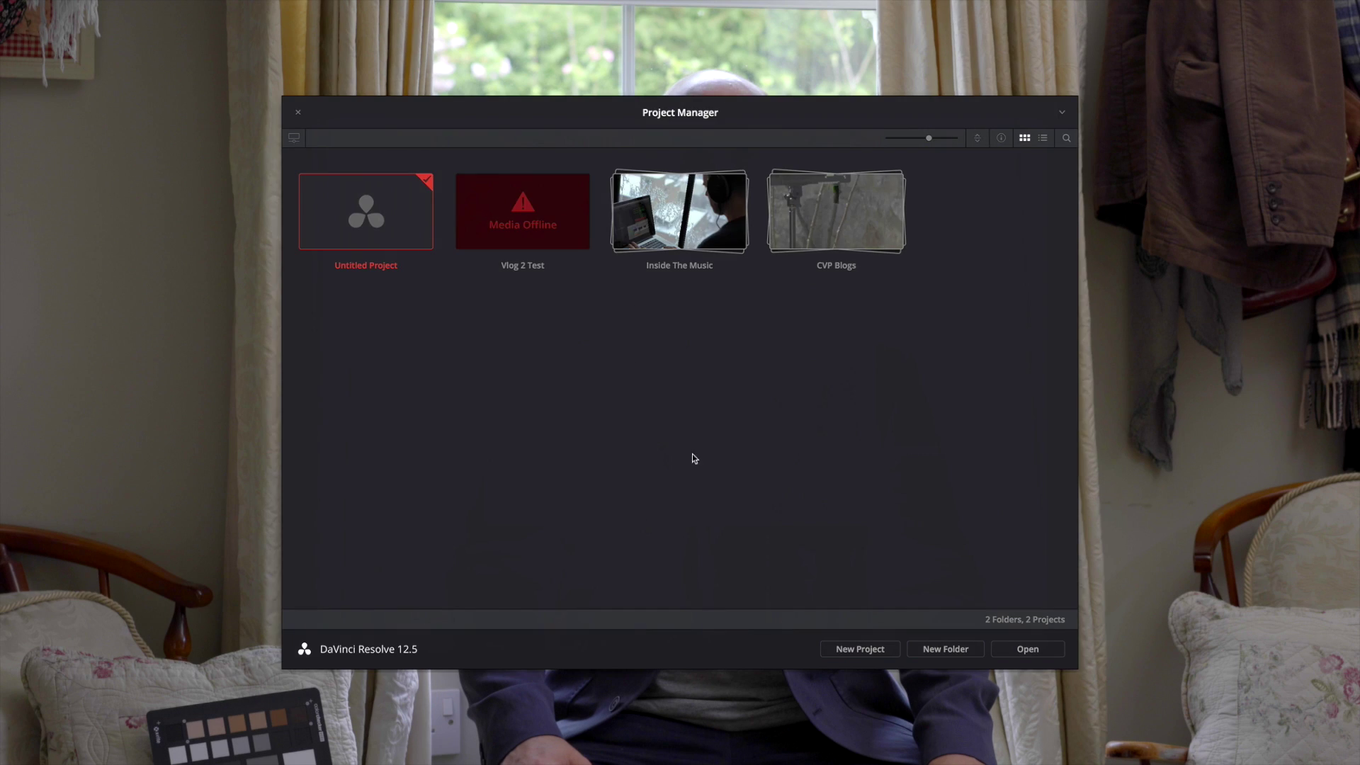
- Open the Vlog 2 Test project on the Color page and align the Color Match grid to the chart
double_click(542, 215)
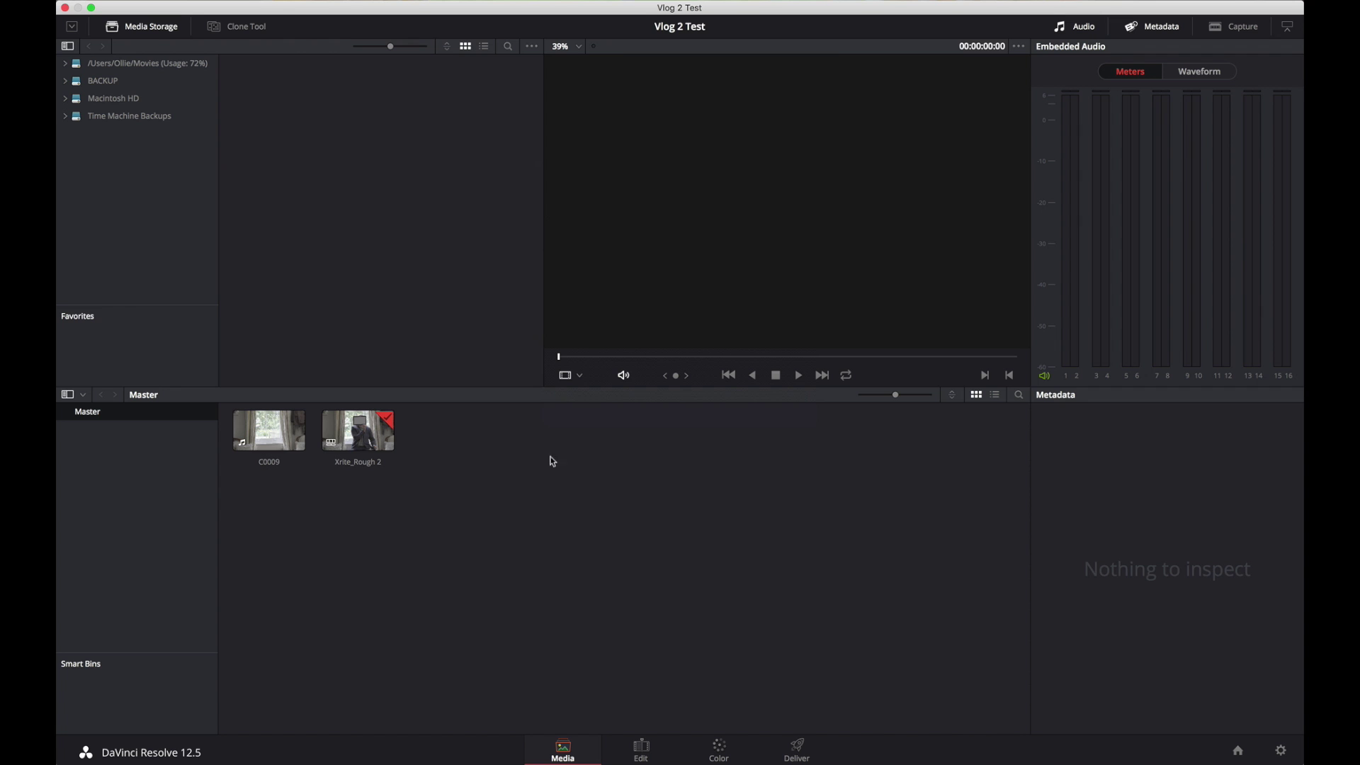
click(718, 749)
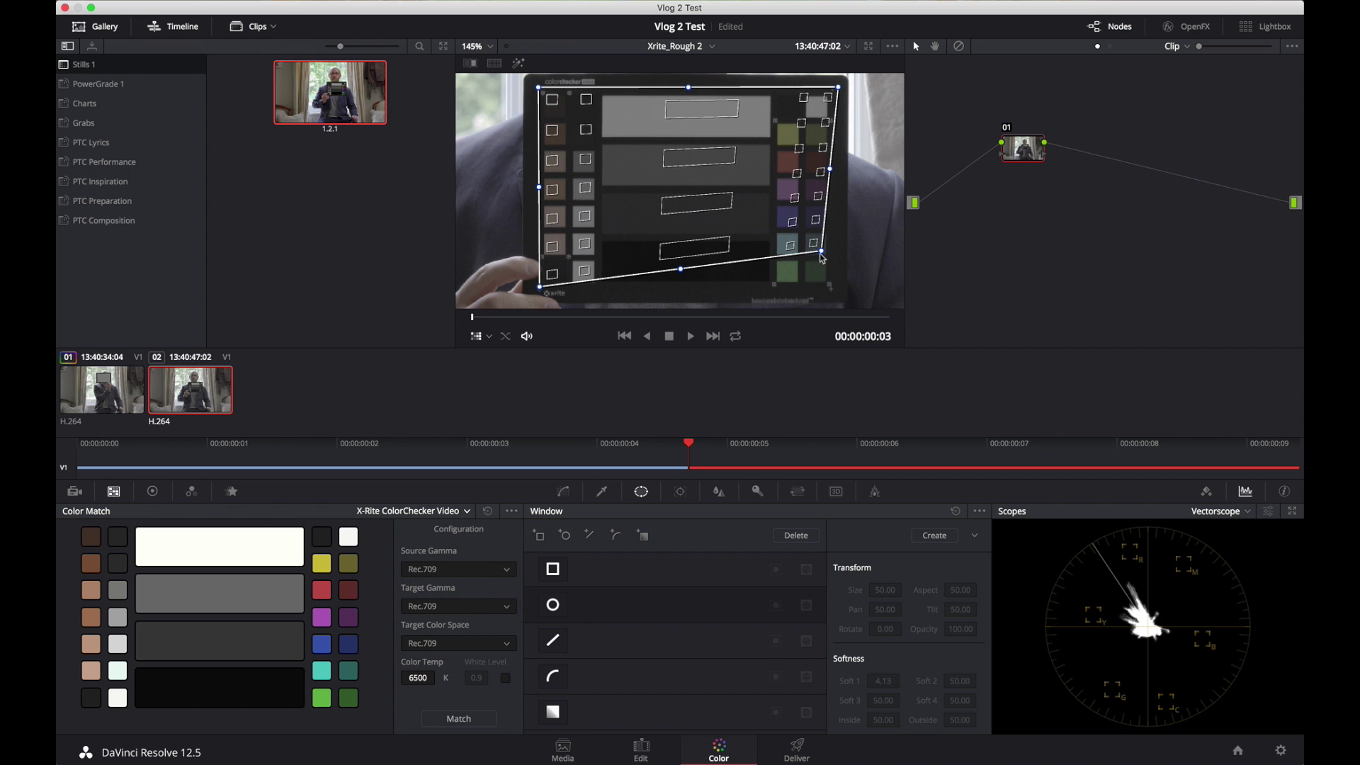
drag(821, 253, 828, 283)
drag(838, 87, 829, 94)
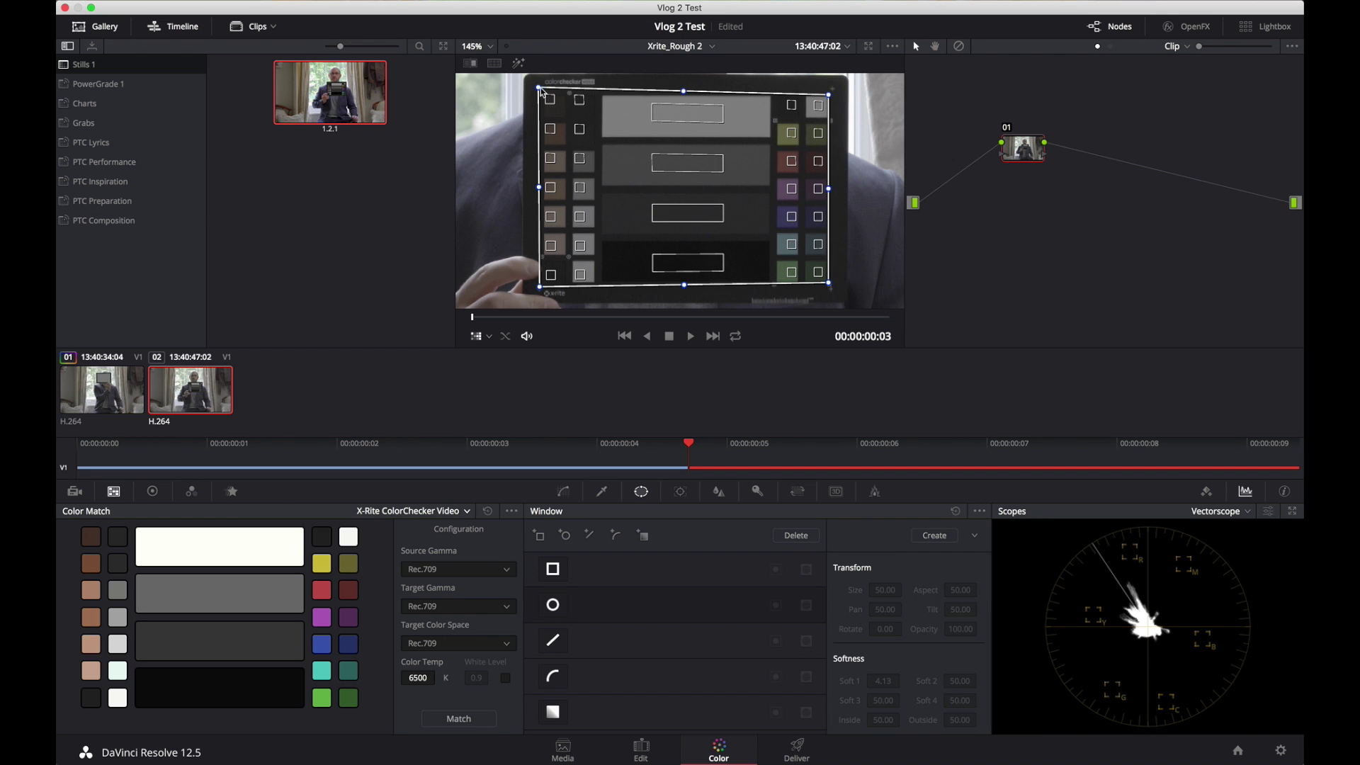
drag(540, 88, 544, 95)
drag(540, 287, 543, 284)
drag(827, 95, 829, 97)
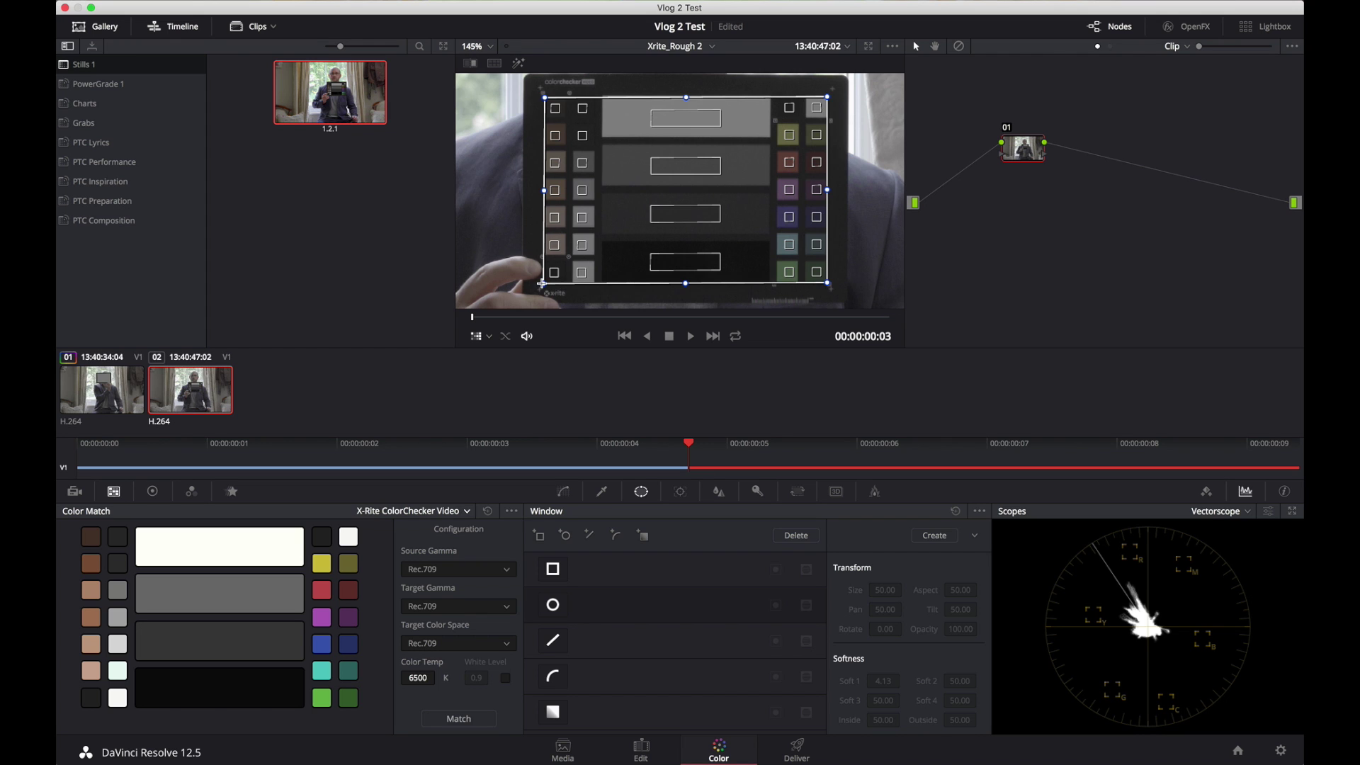
drag(541, 283, 543, 284)
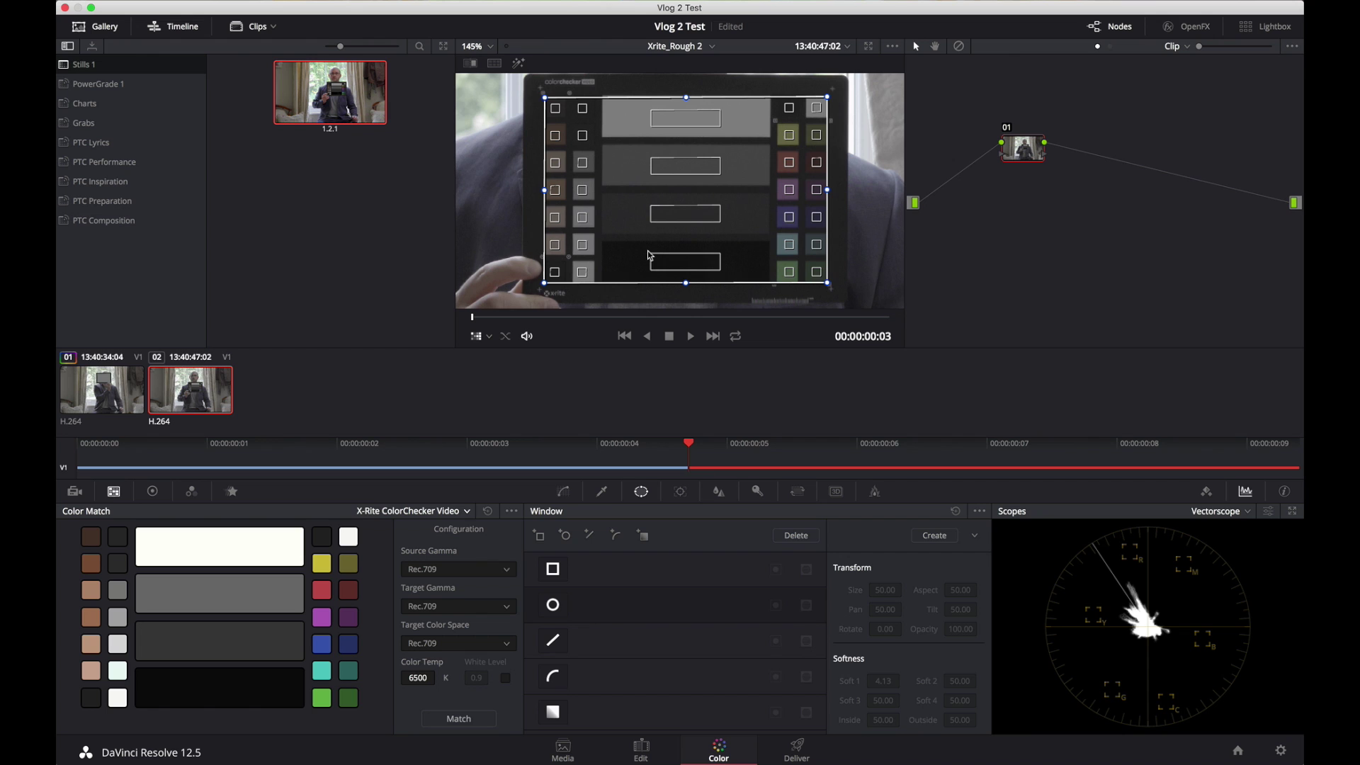
- Set Source Gamma to Slog2 and match the clip to the X-Rite ColorChecker Video chart
click(481, 577)
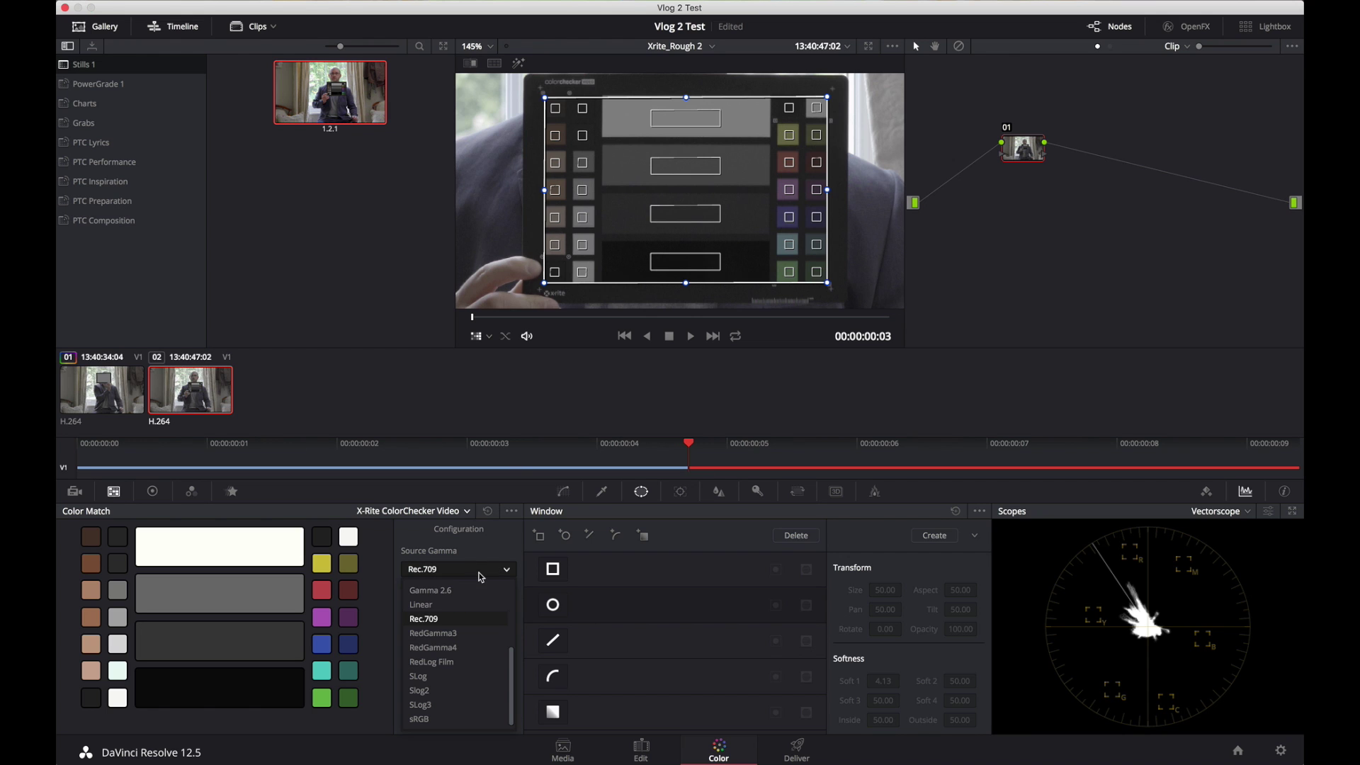
click(456, 690)
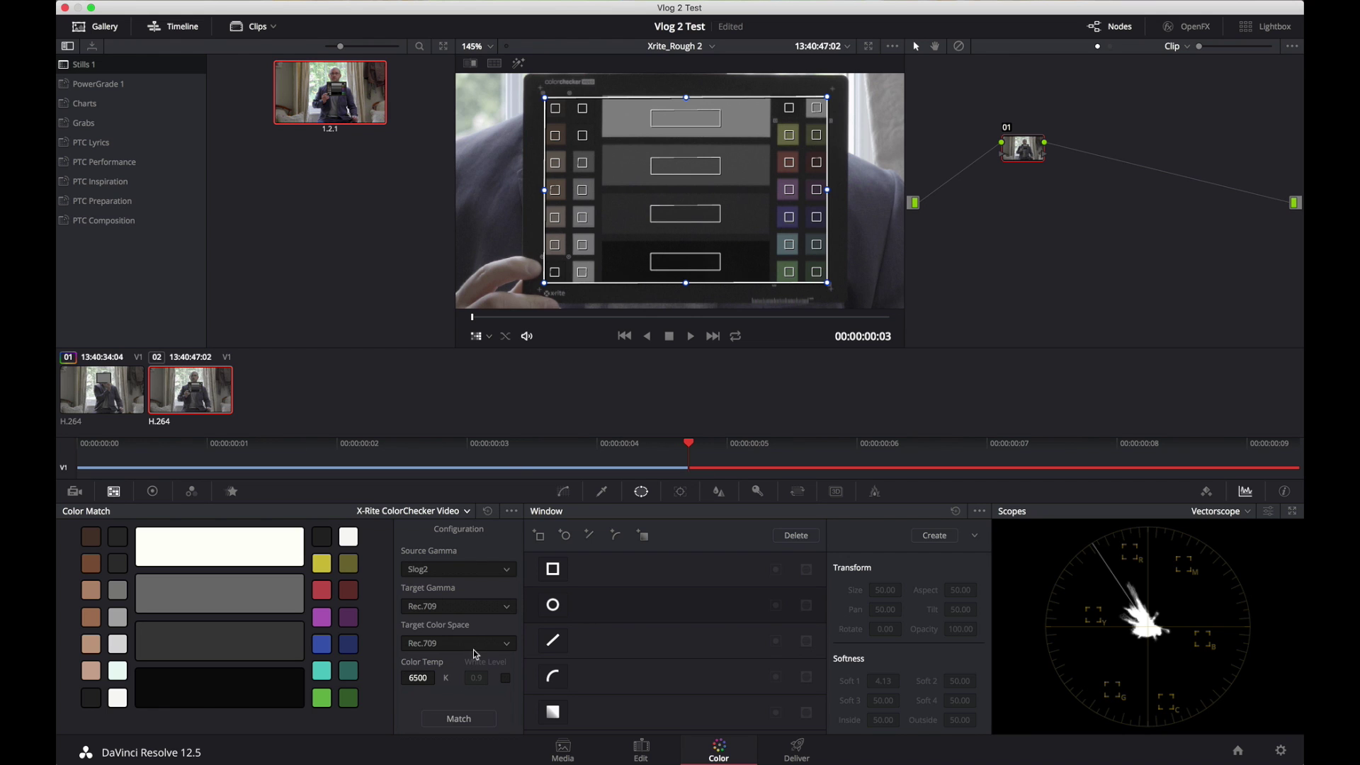
click(459, 720)
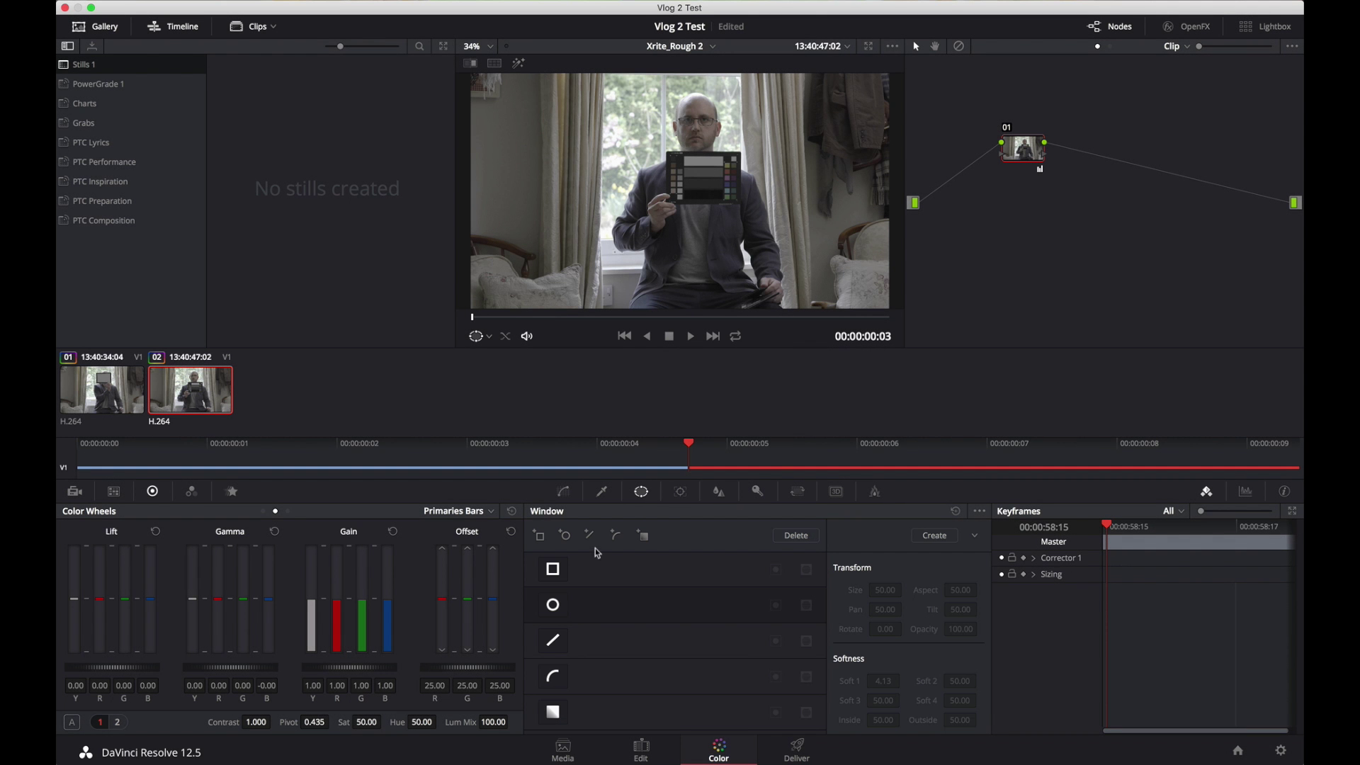
- Fit a Linear window around the grey patches, highlight it, and show the Waveform scope
click(558, 643)
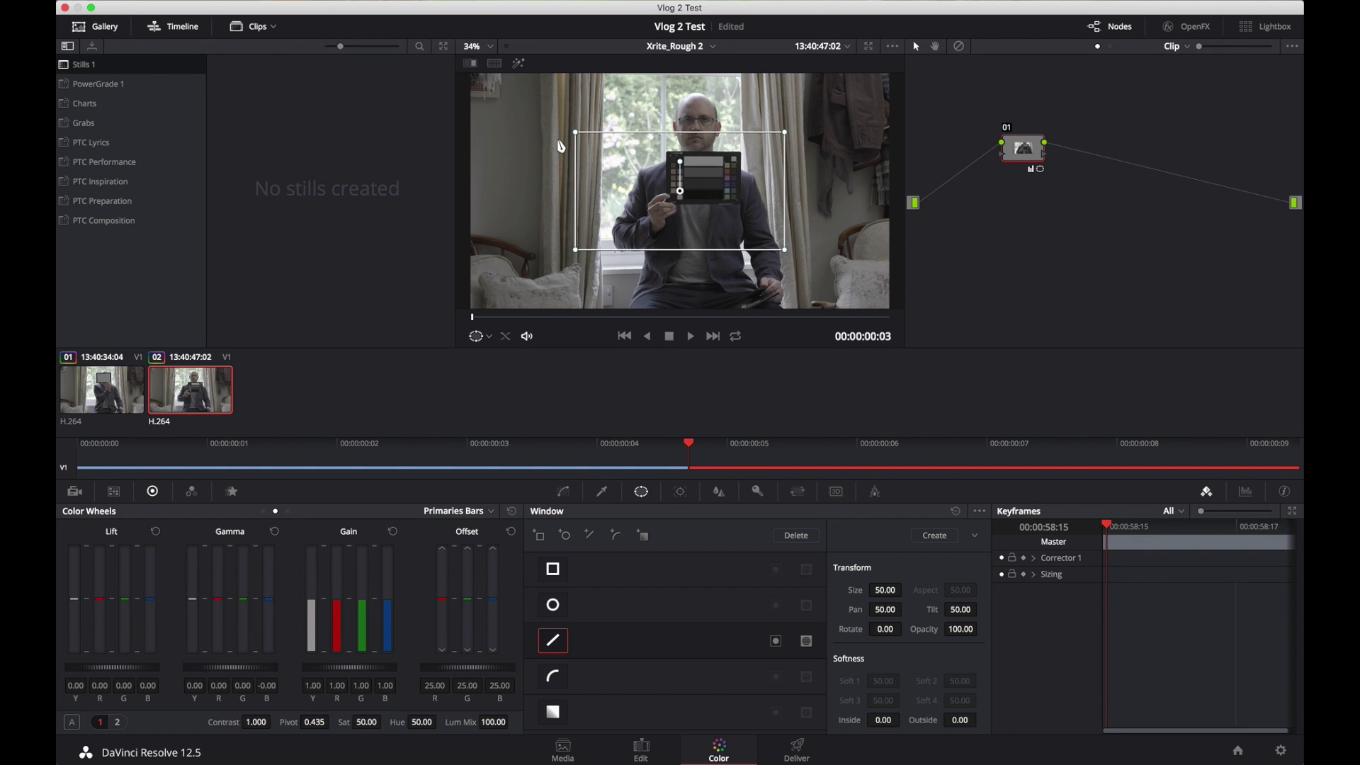
drag(574, 133, 682, 157)
drag(577, 249, 685, 201)
drag(785, 133, 719, 156)
drag(777, 241, 717, 203)
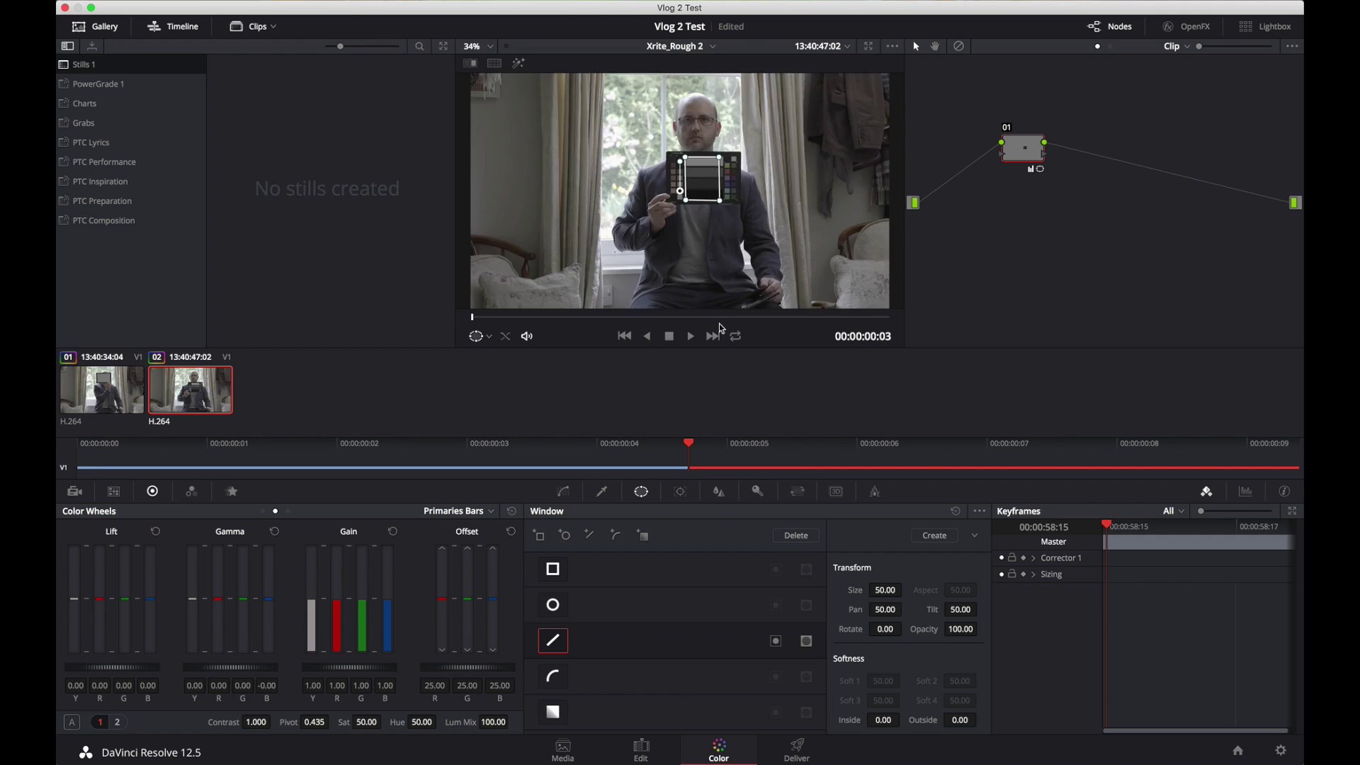
key(shift+h)
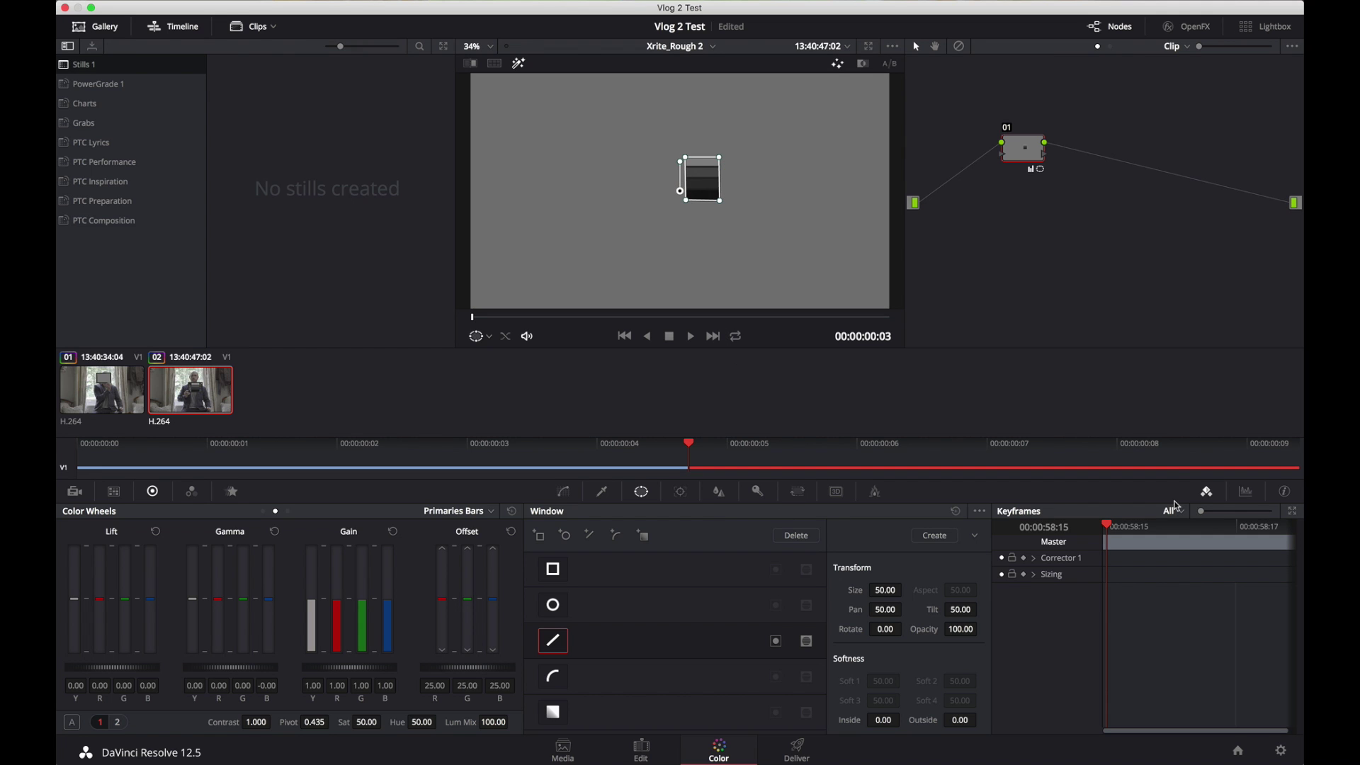
click(1244, 492)
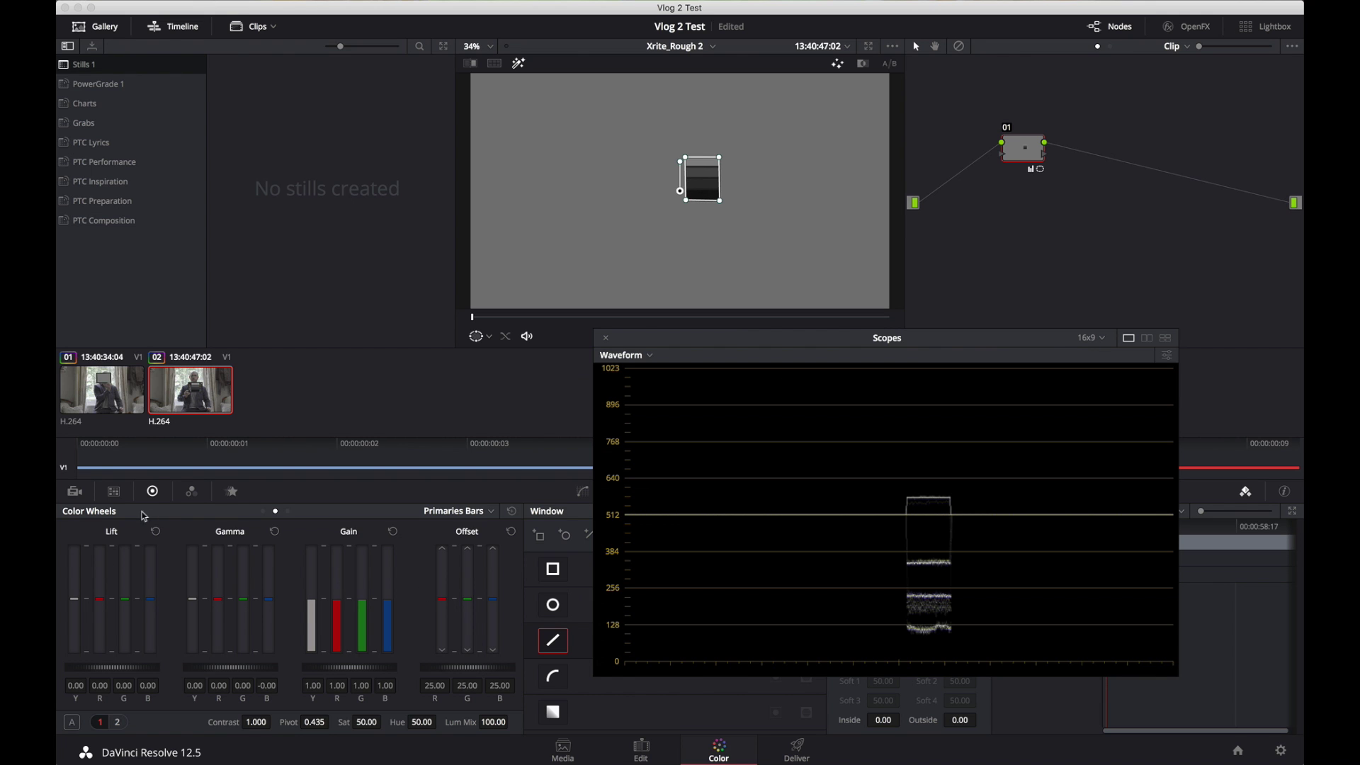
- Using Primaries Wheels, set Lift to -0.06 and Gamma to 0.09, then shift the scope window
click(263, 512)
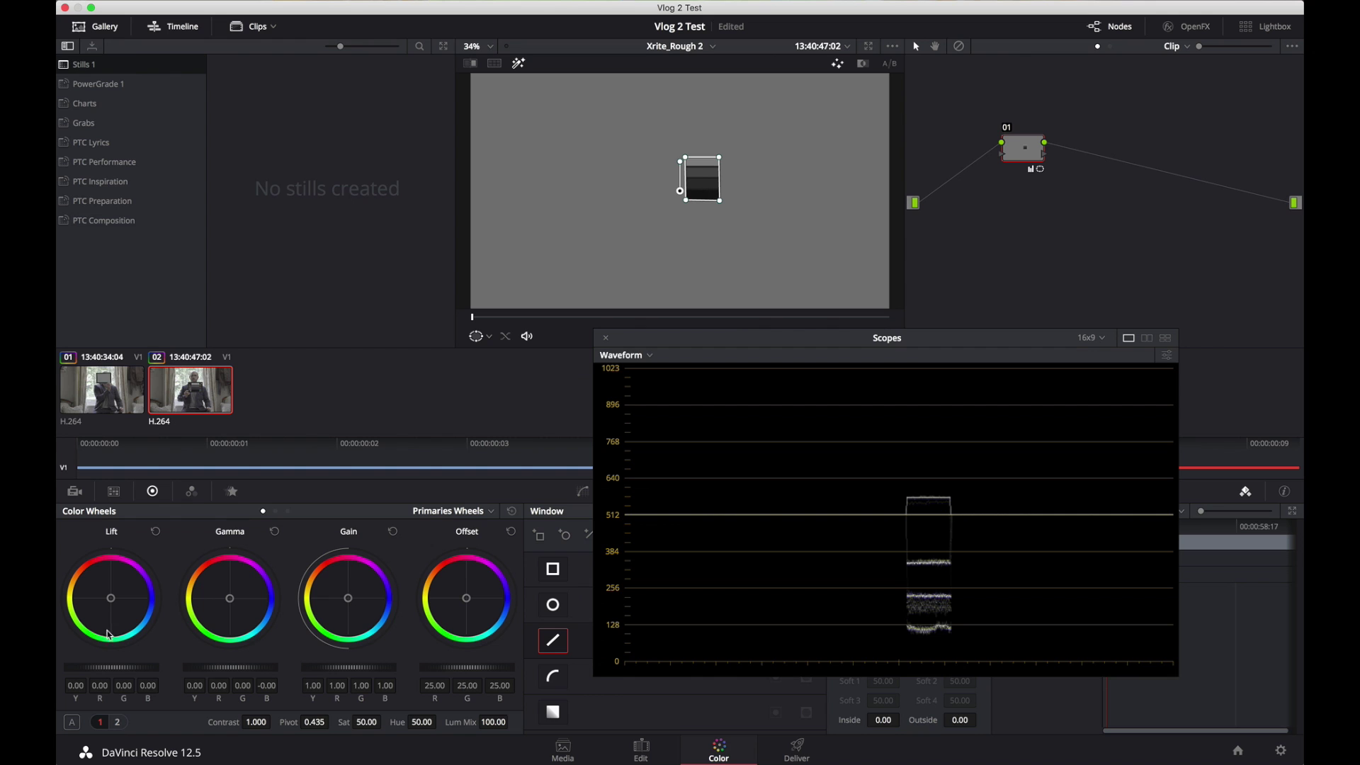
drag(124, 669, 139, 675)
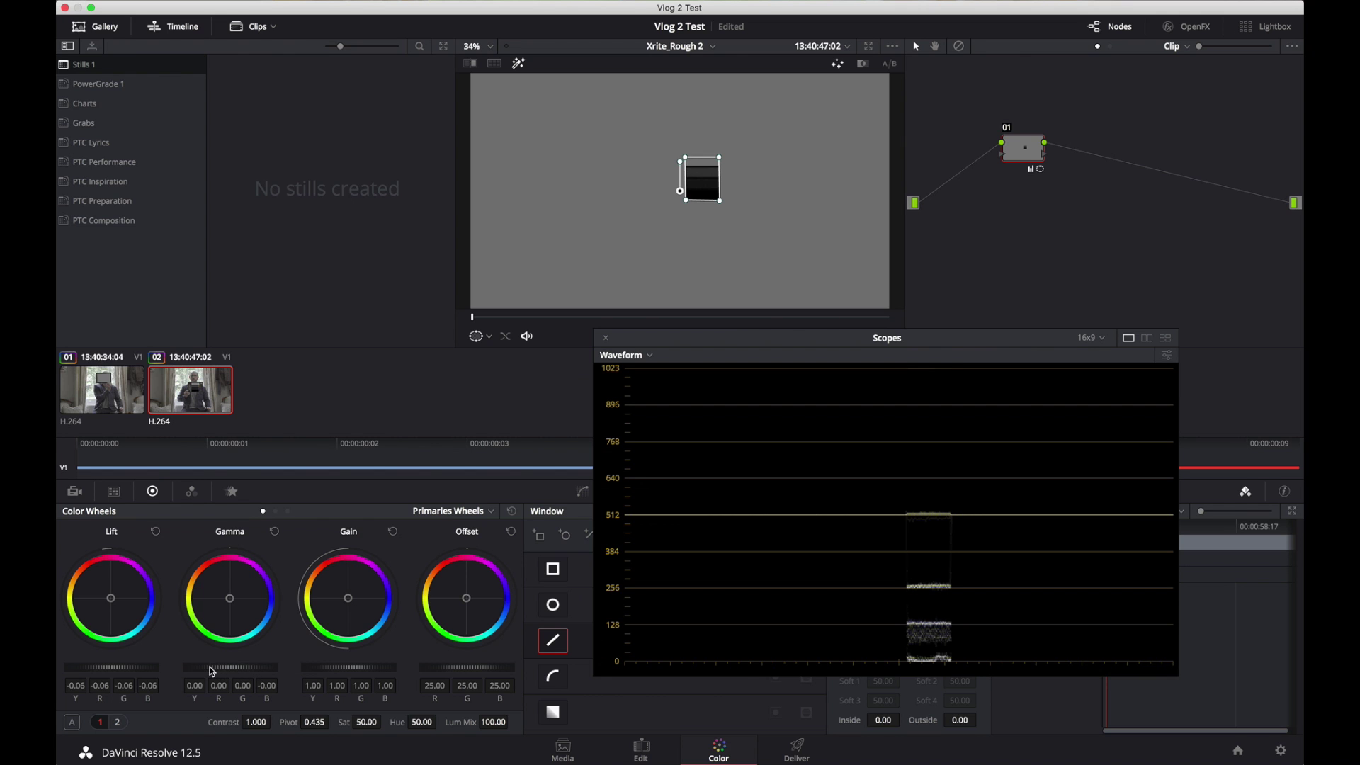
drag(230, 667, 275, 666)
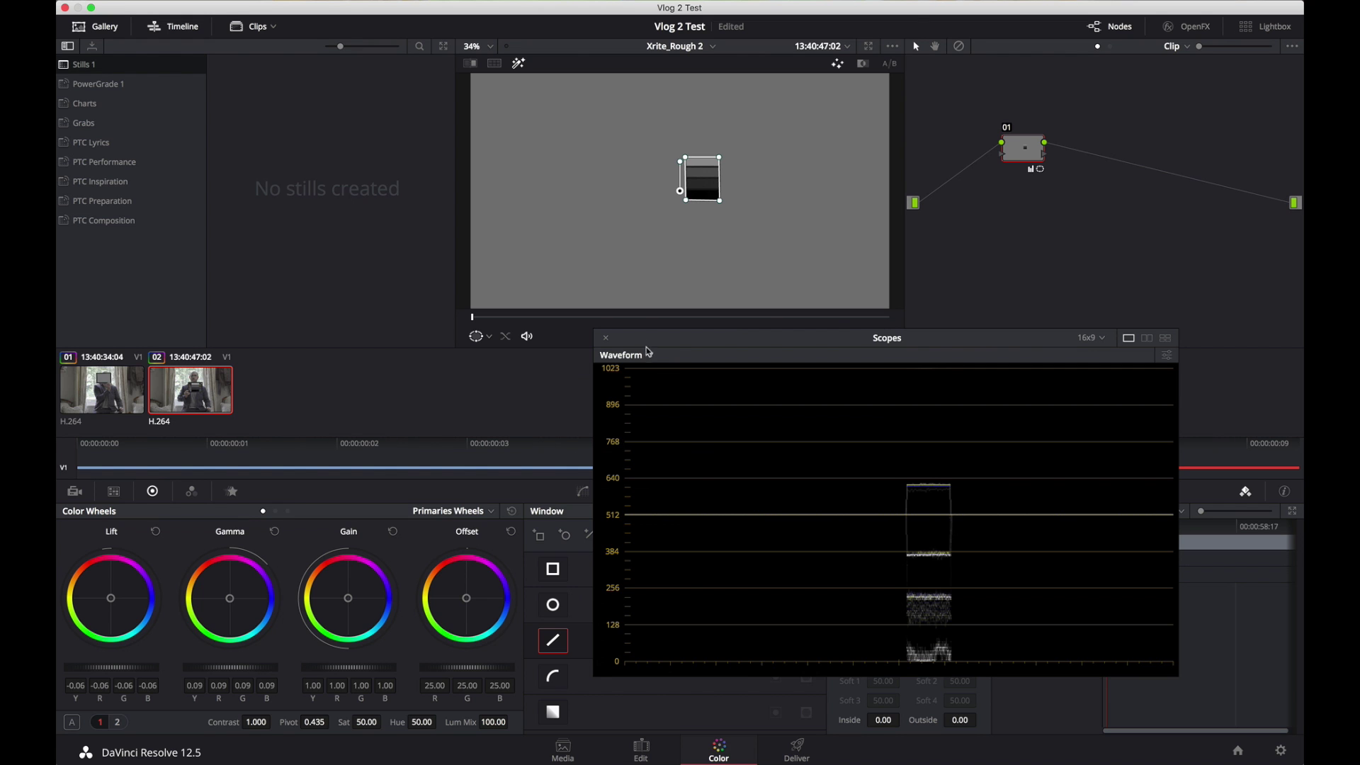
drag(644, 342, 762, 358)
click(660, 494)
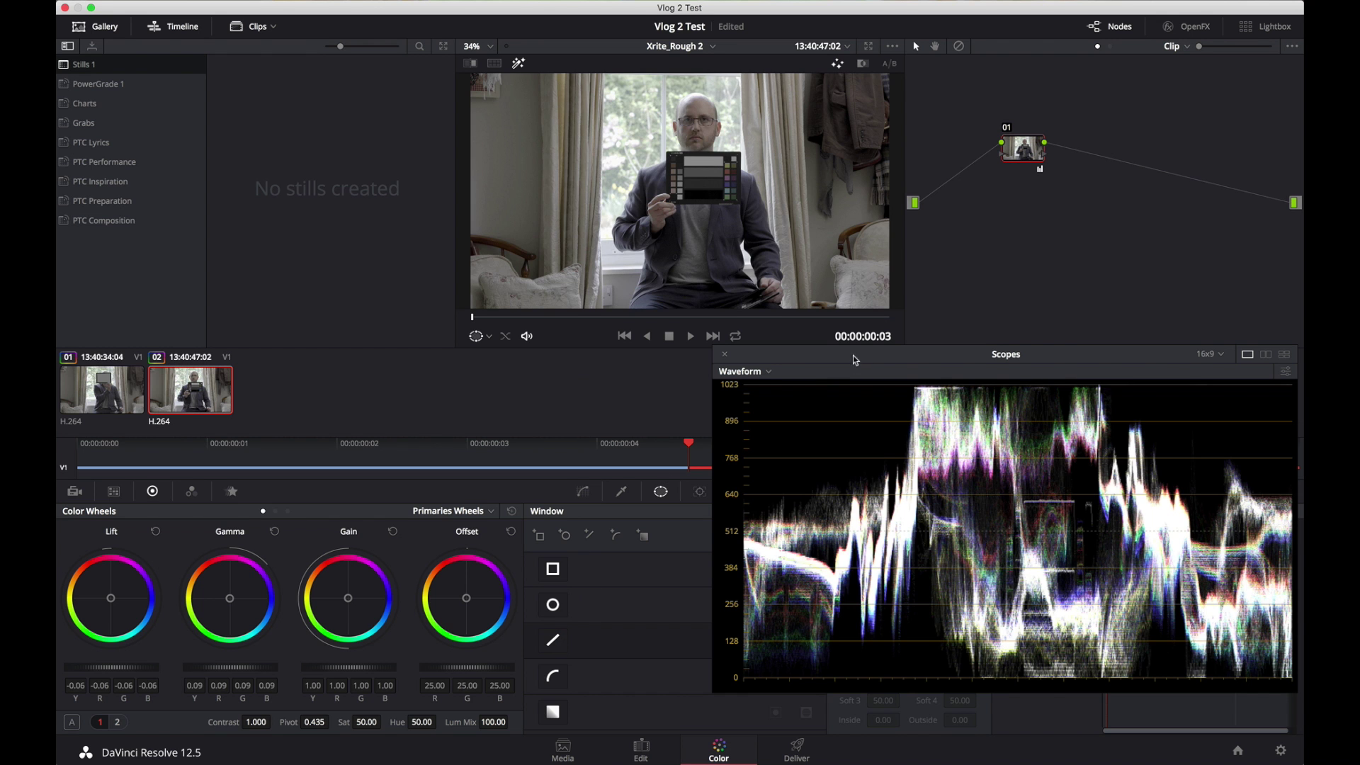
- Set Gain to 1.01, then on the Log wheels set Highlight -0.03 and Midtone -0.05
drag(853, 358, 699, 369)
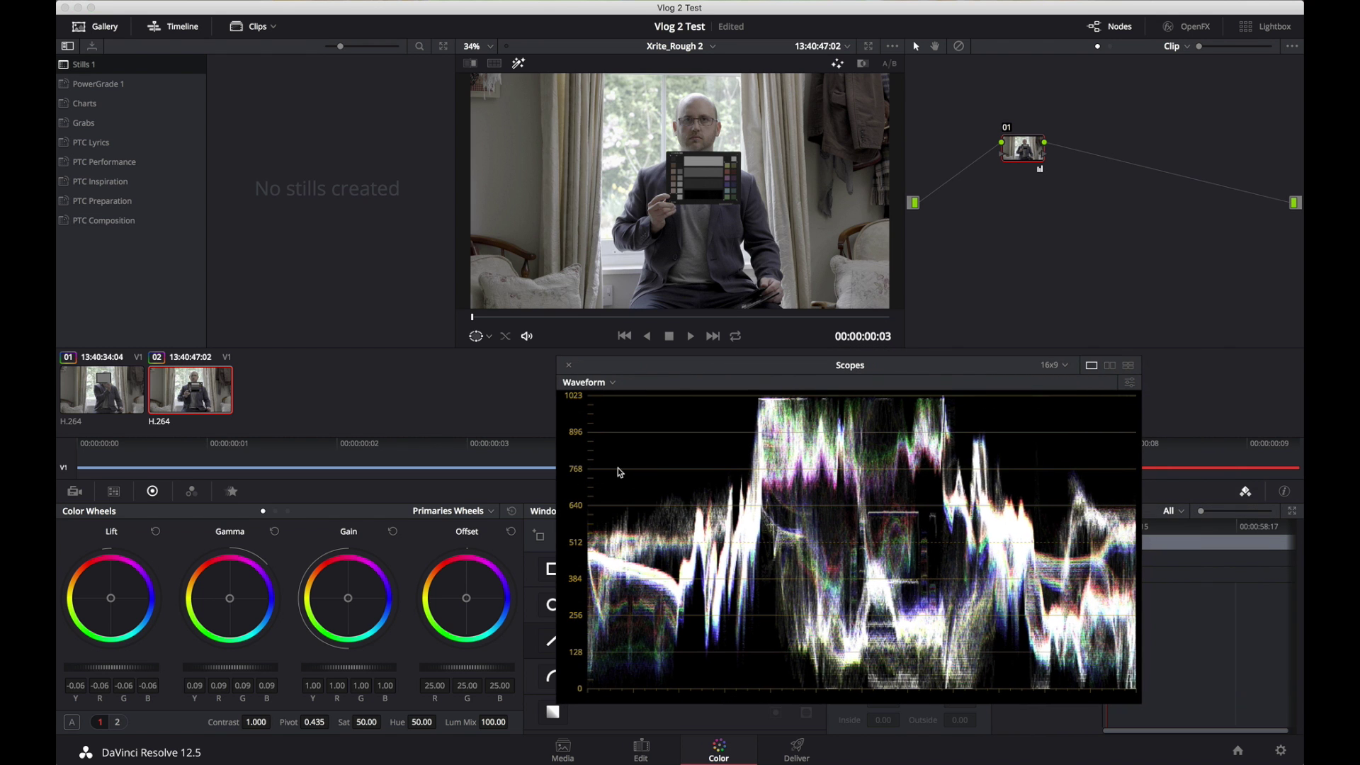
drag(354, 667, 361, 668)
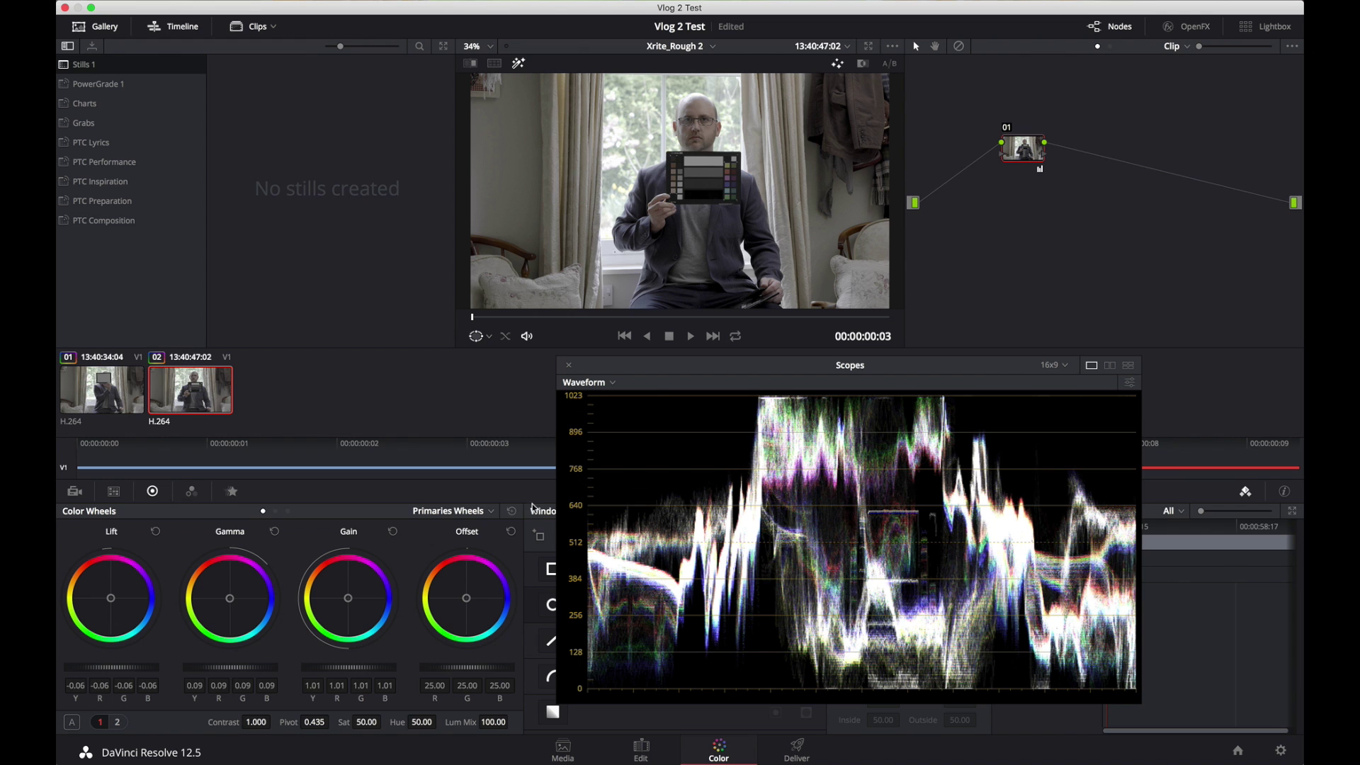
click(288, 511)
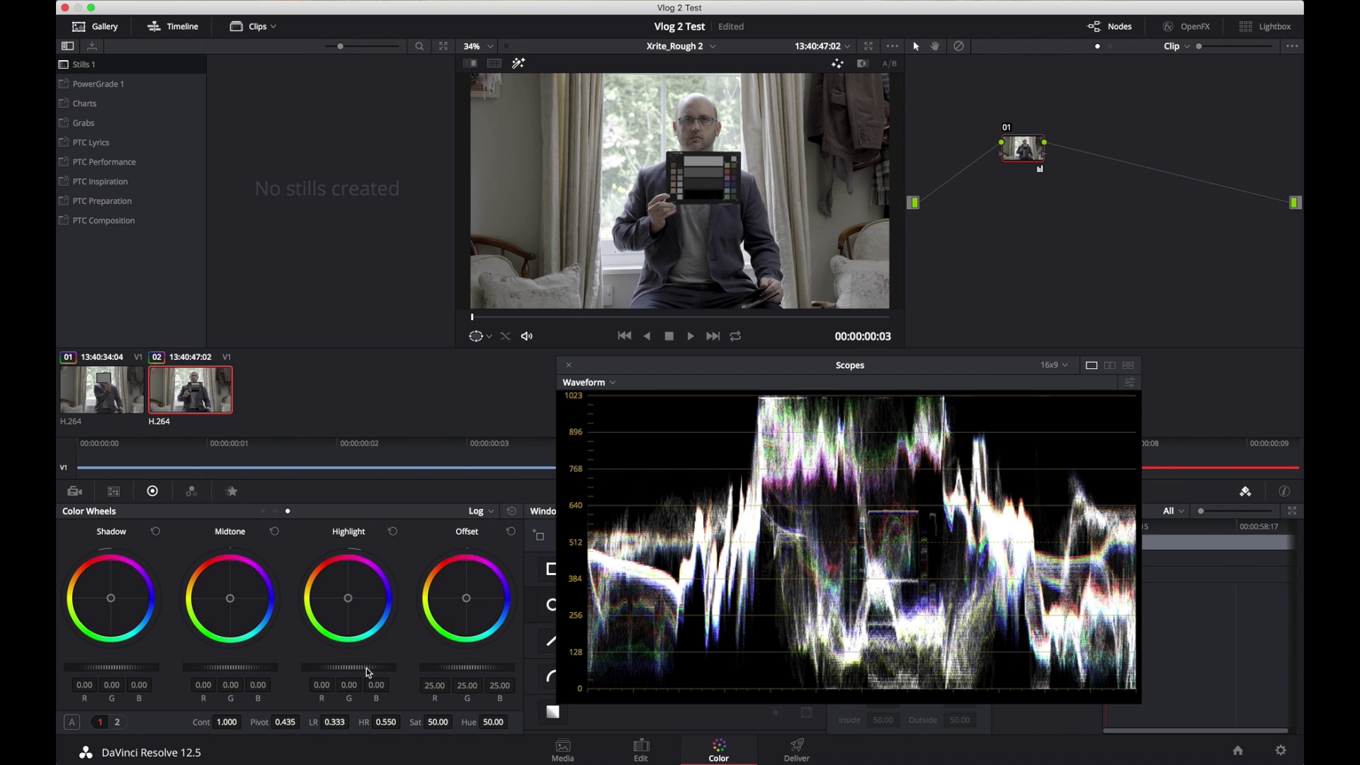
mouse_move(354, 667)
mouse_down()
mouse_move(327, 667)
mouse_move(380, 668)
mouse_up()
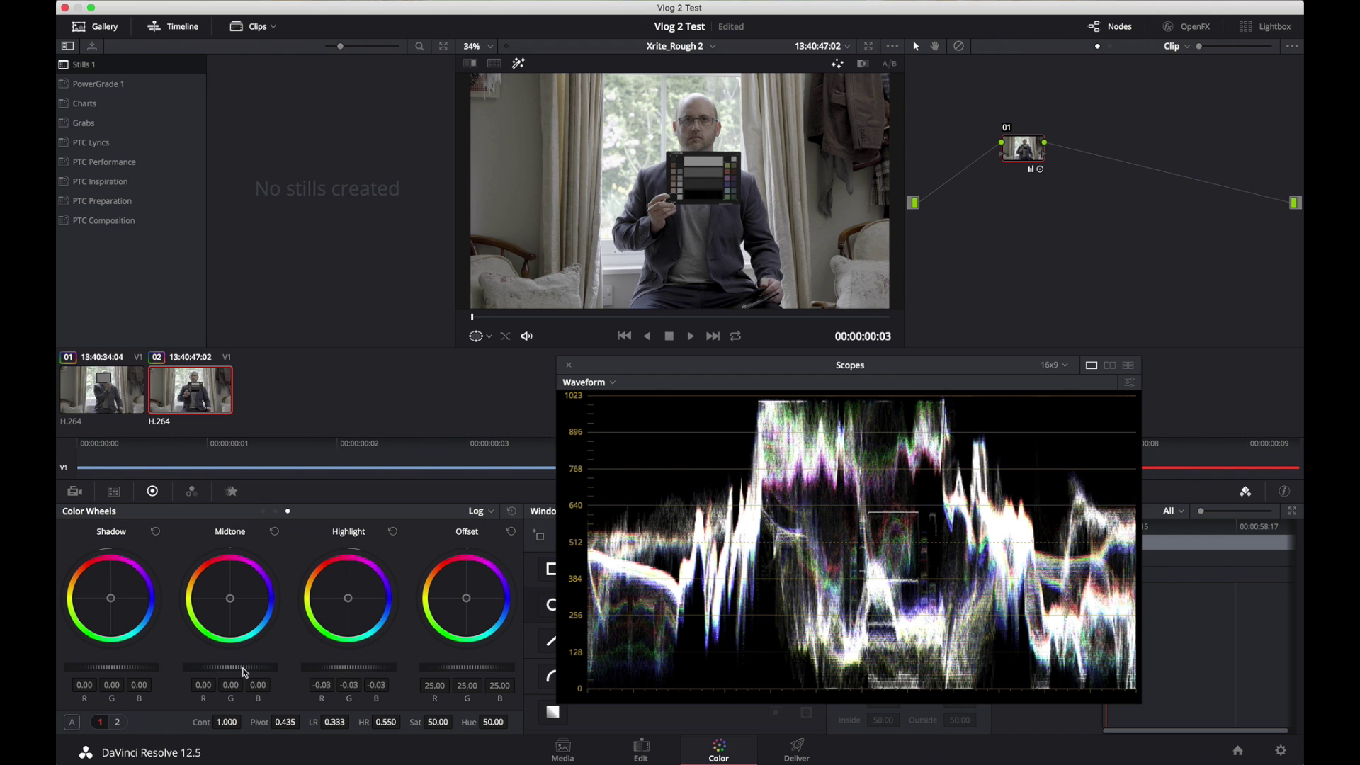
drag(230, 666, 216, 666)
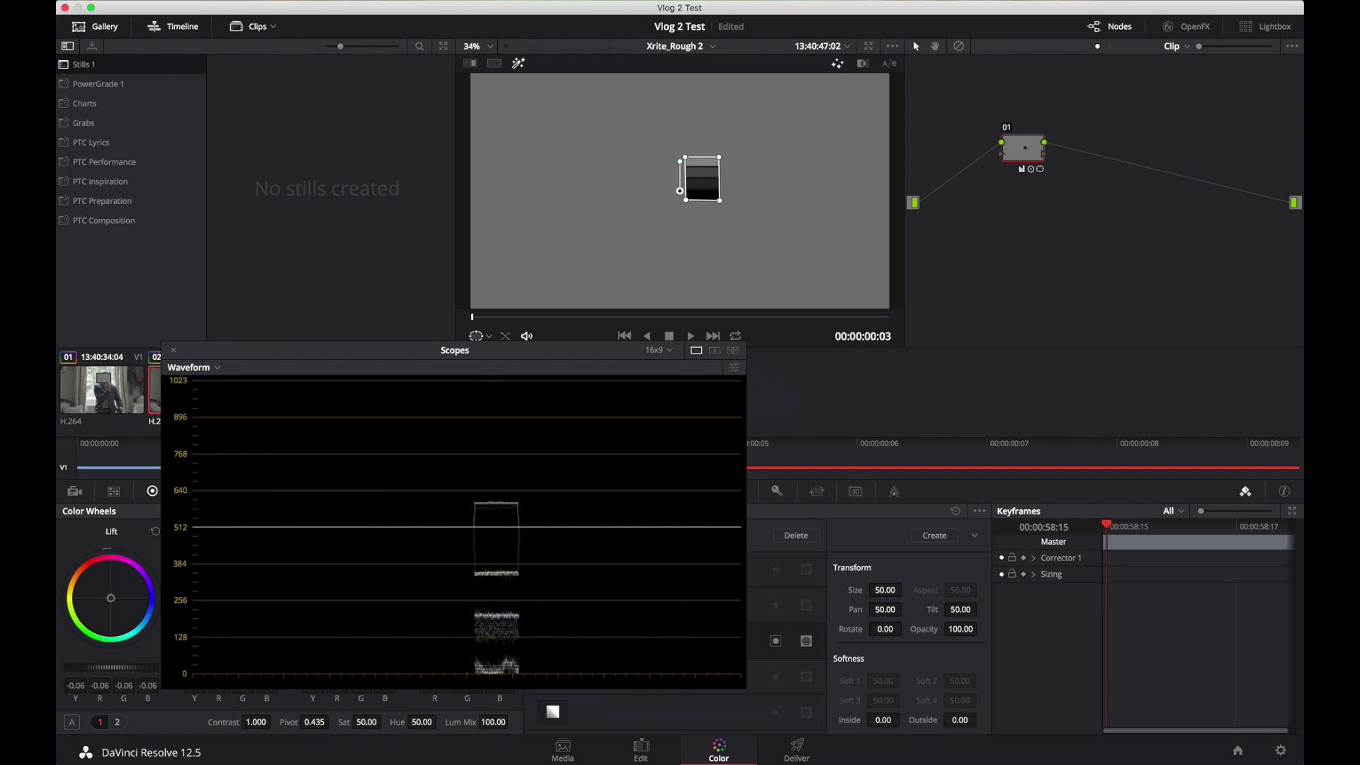
- Narrow the window to a strip around the swatch column, zoom in, and set Sat to 100
drag(855, 618, 872, 595)
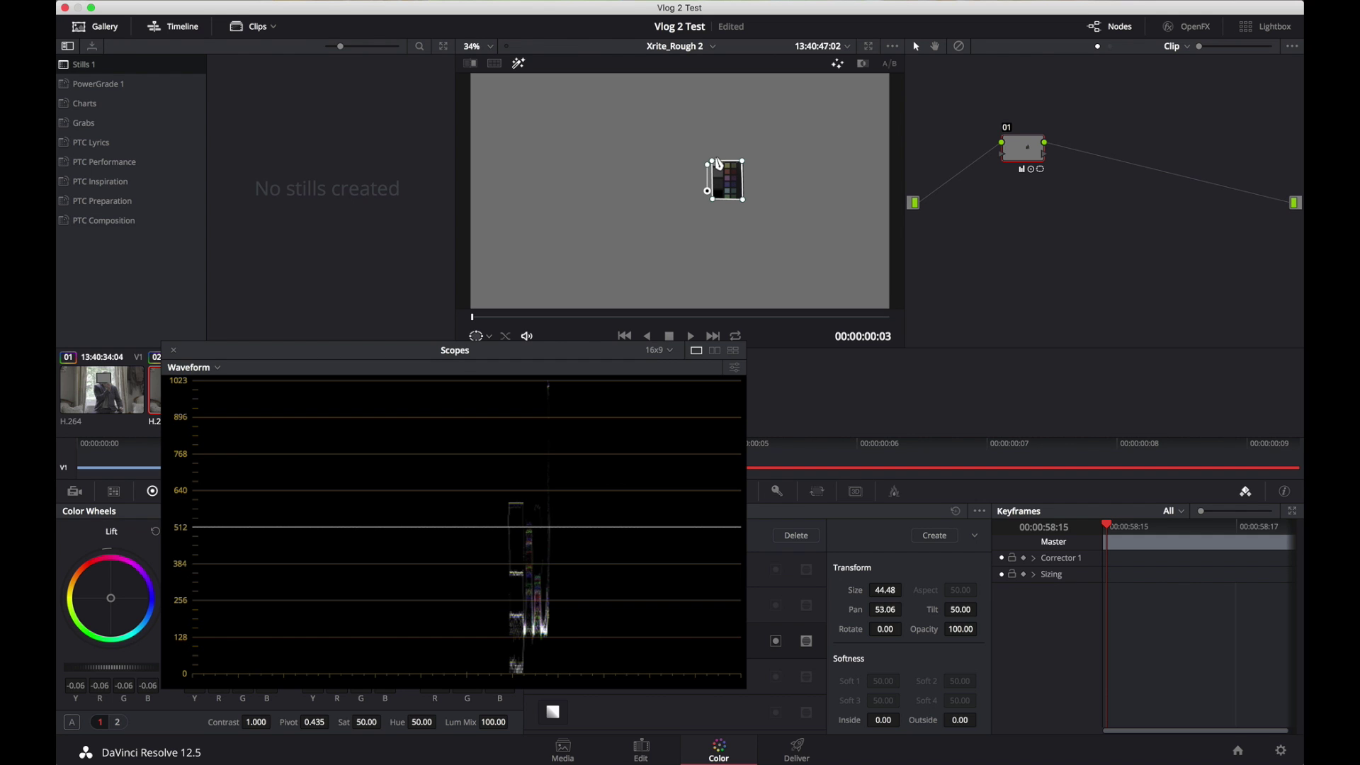
drag(720, 163, 732, 159)
key(super+equal)
scroll(738, 182, up, 3)
drag(830, 211, 784, 216)
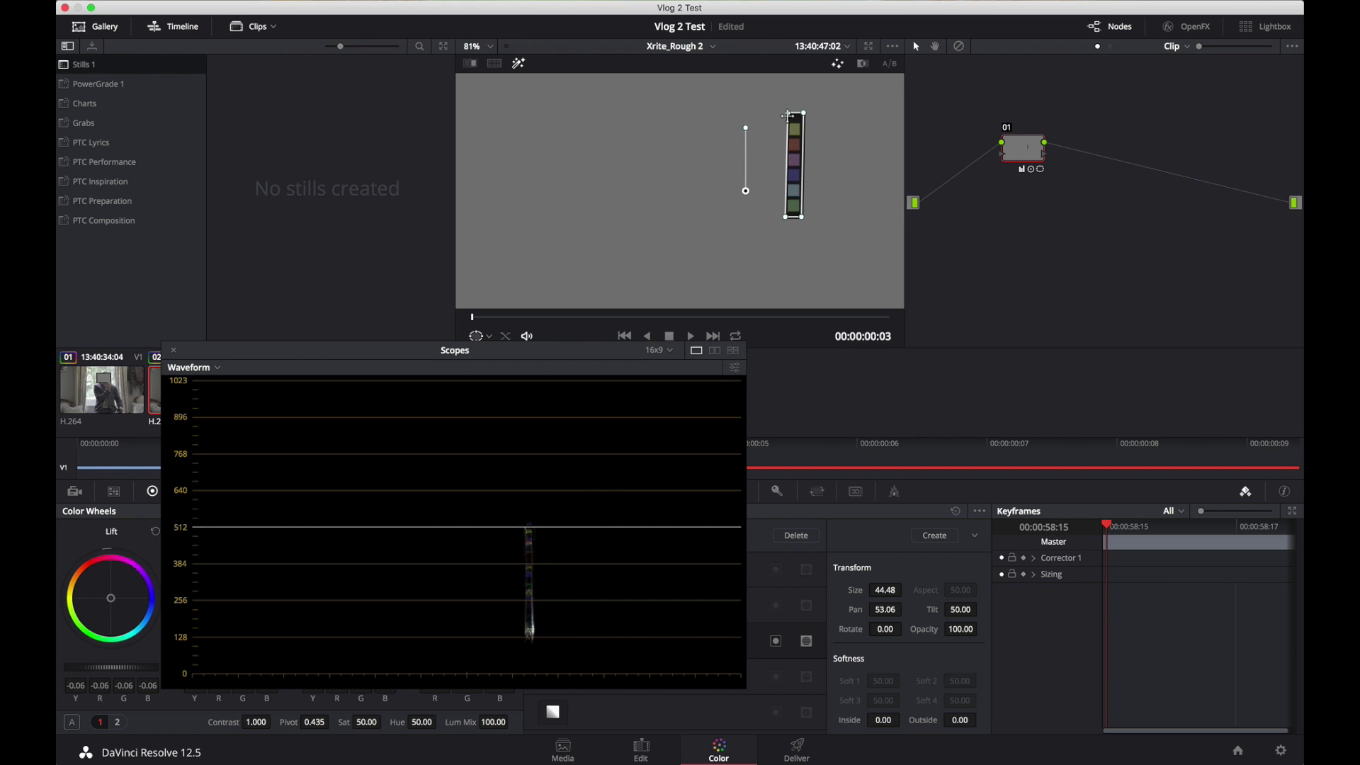
drag(787, 113, 785, 115)
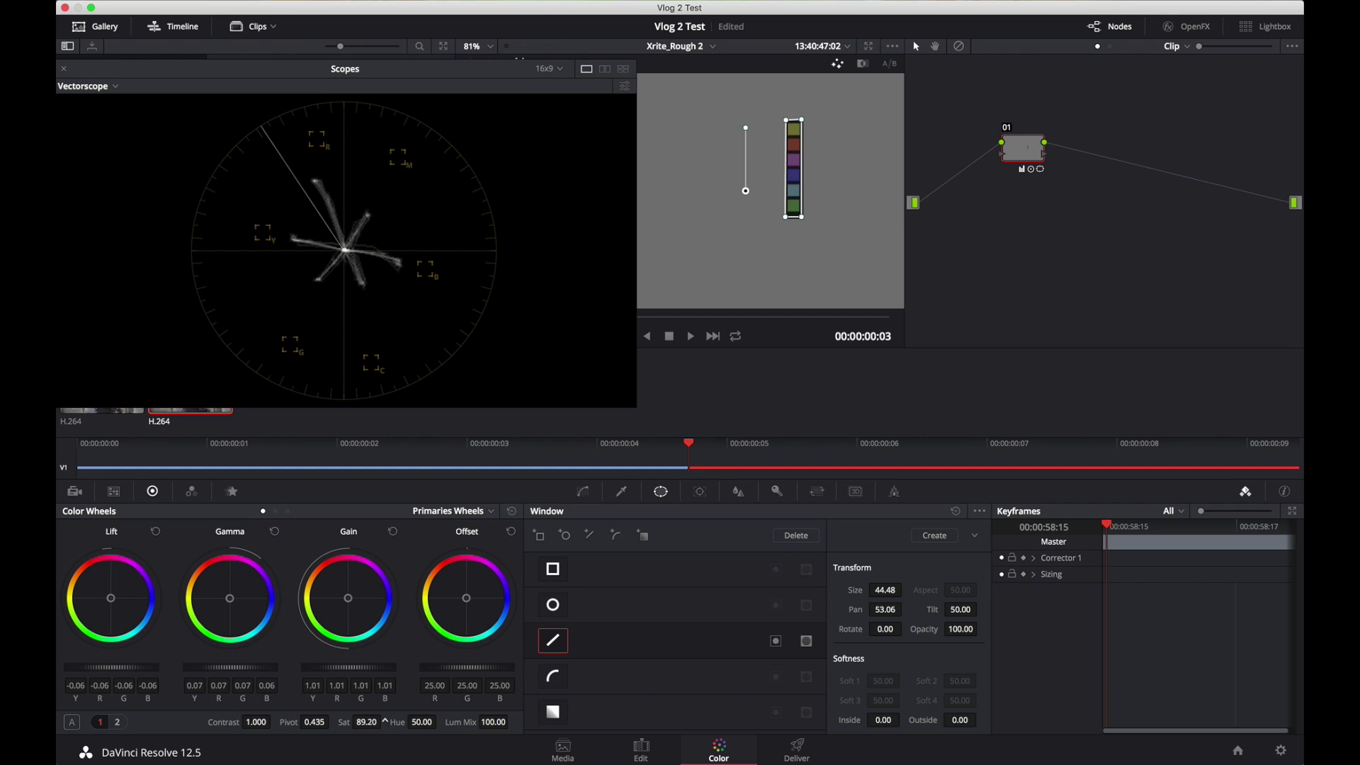
drag(384, 721, 385, 722)
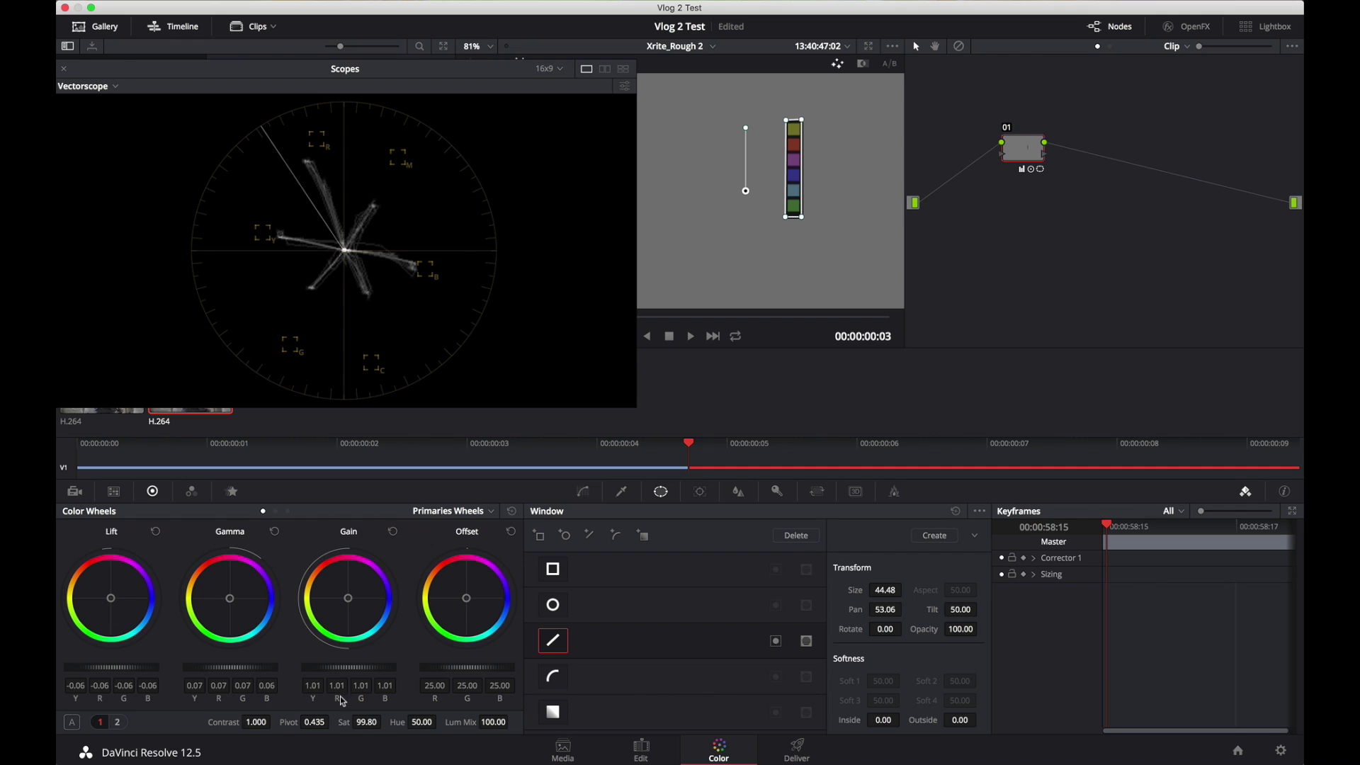
drag(344, 722, 384, 721)
- Add yellow, green, blue and magenta points on a Hue vs Hue curve and nudge three hues slightly
click(585, 492)
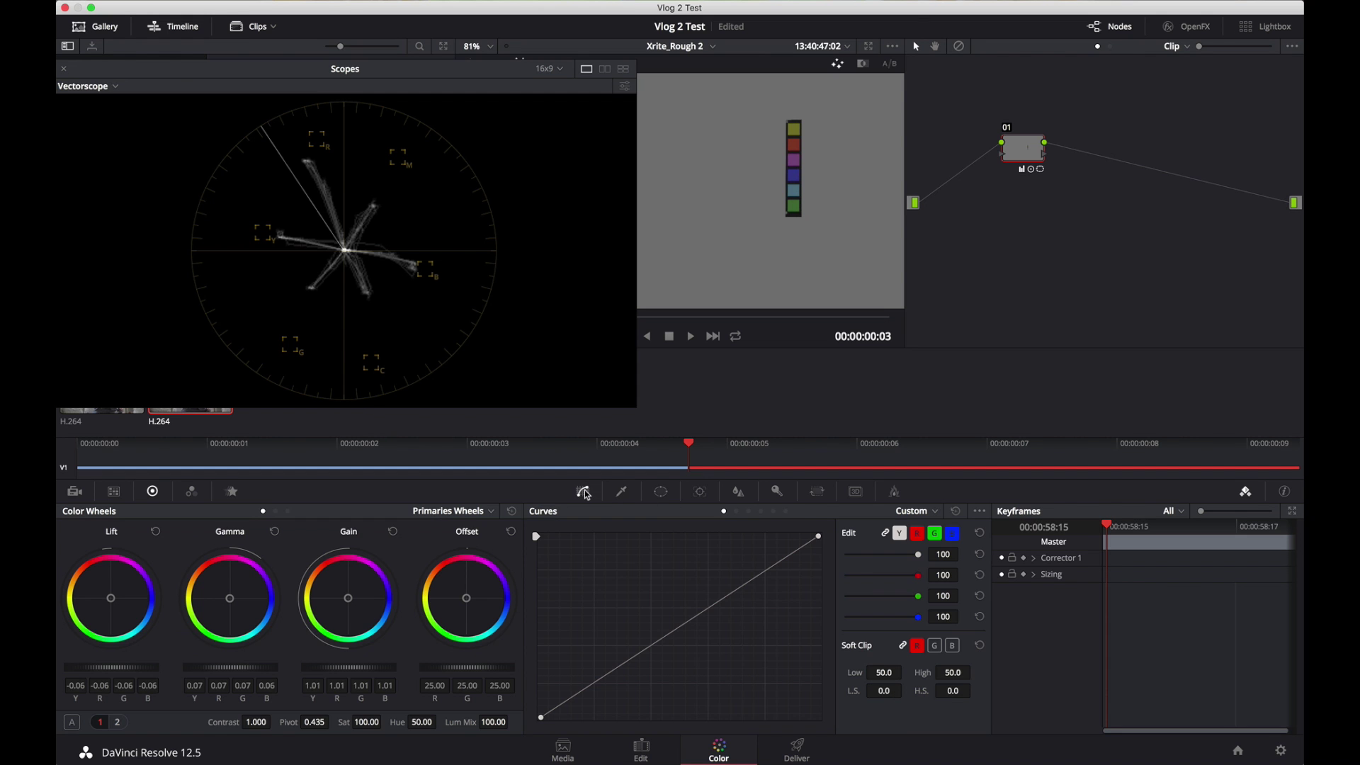
click(737, 512)
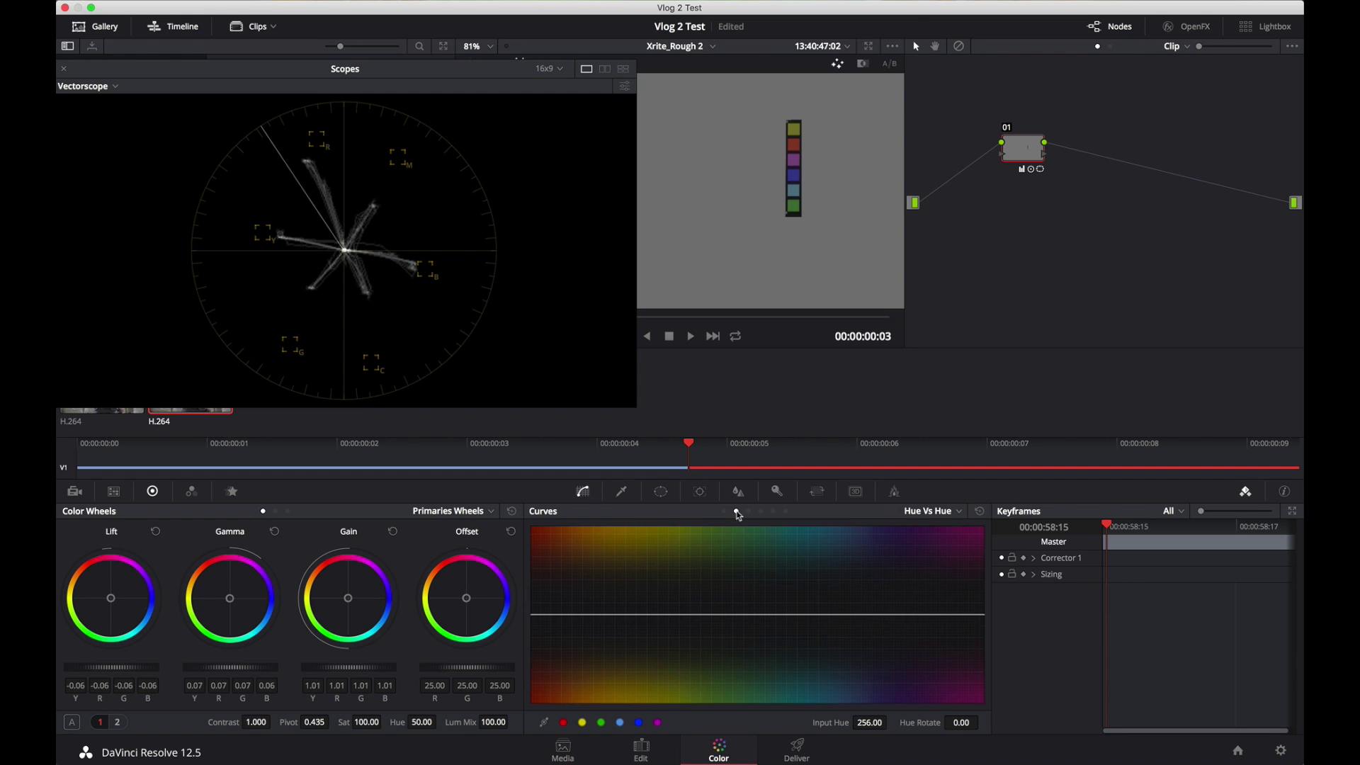
click(582, 722)
click(602, 722)
click(639, 722)
click(658, 722)
drag(532, 617, 533, 611)
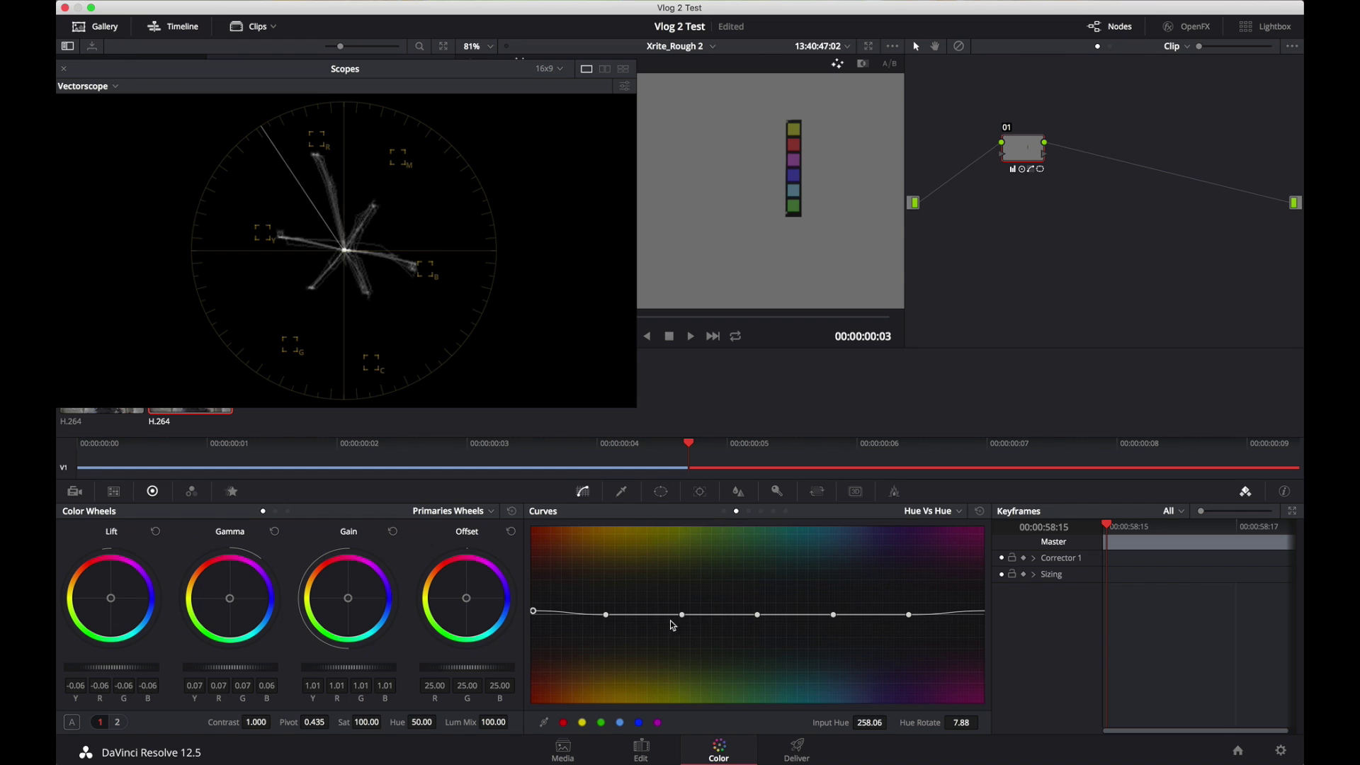
drag(683, 615, 761, 611)
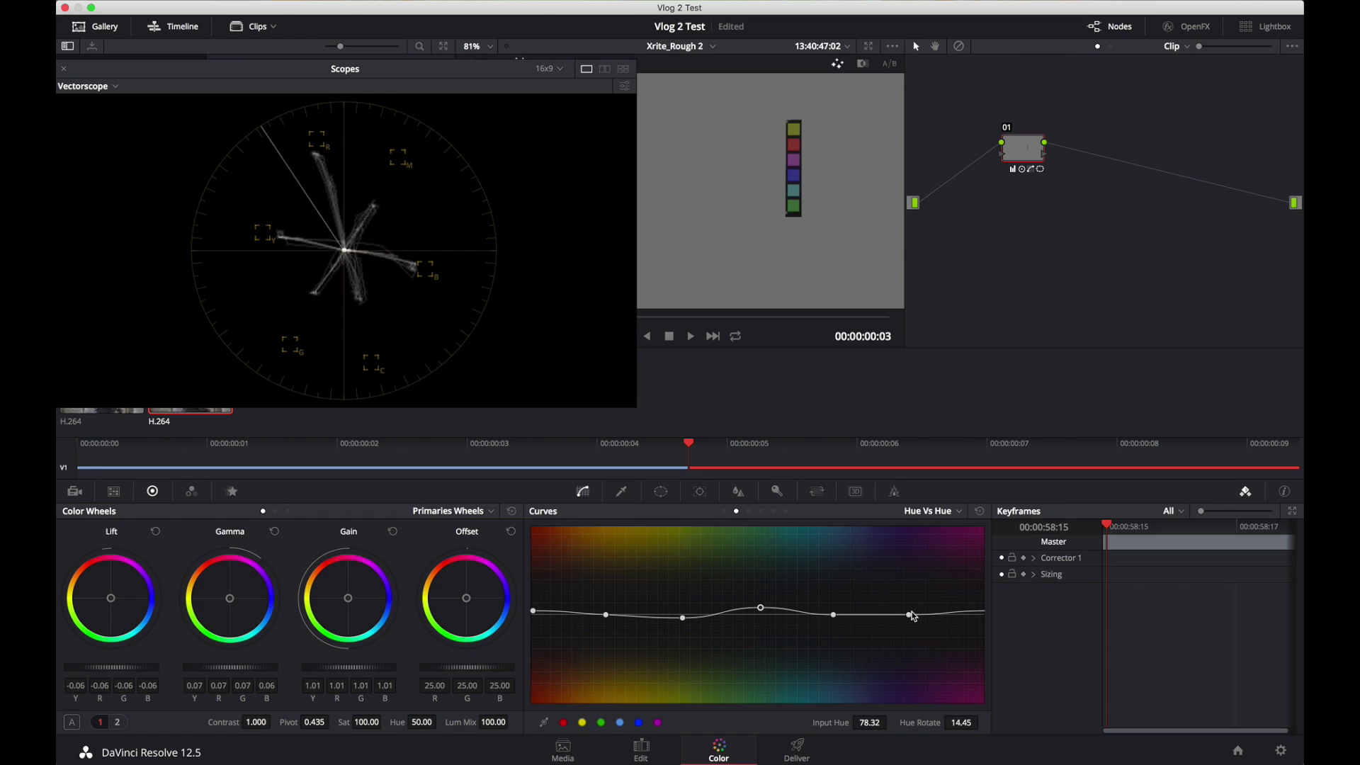
drag(909, 614, 913, 616)
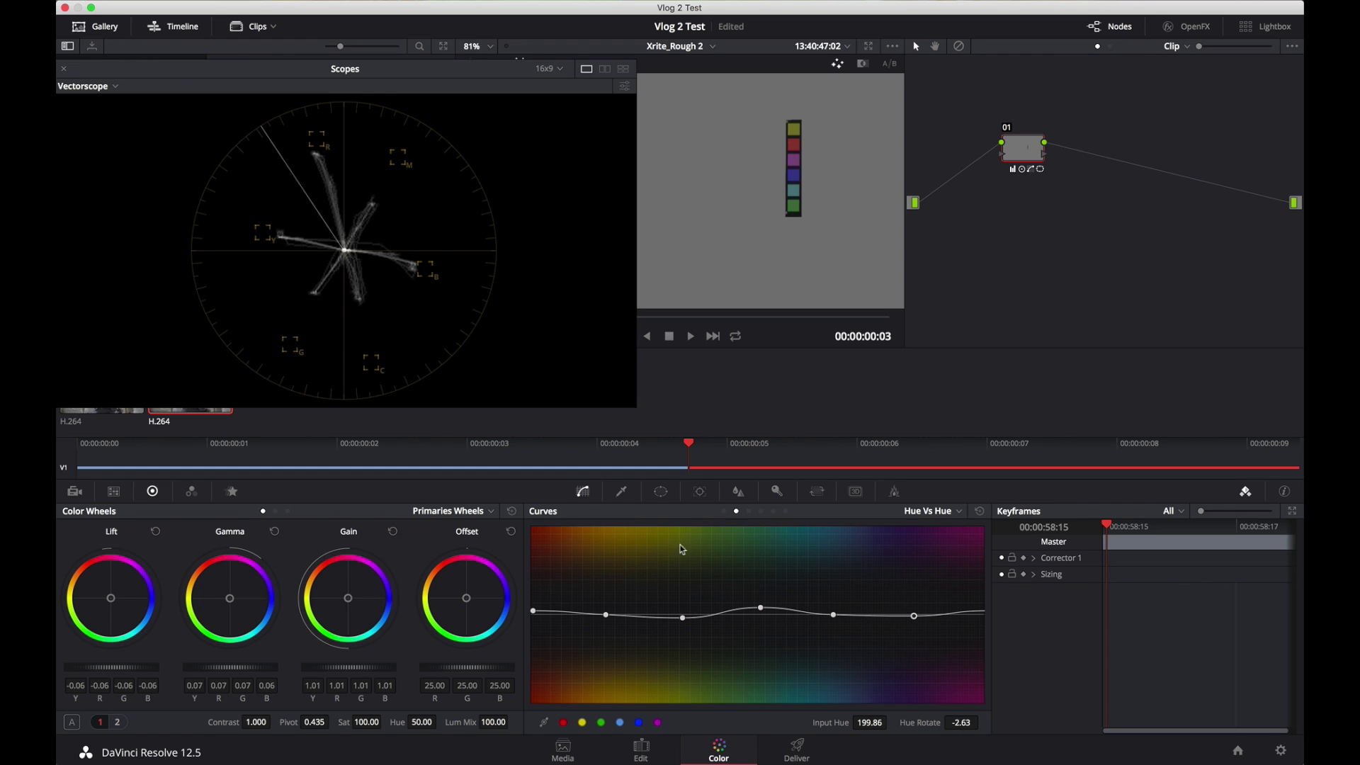
- On Hue vs Sat, add yellow, green and cyan points and raise saturation in two hue bumps
click(749, 511)
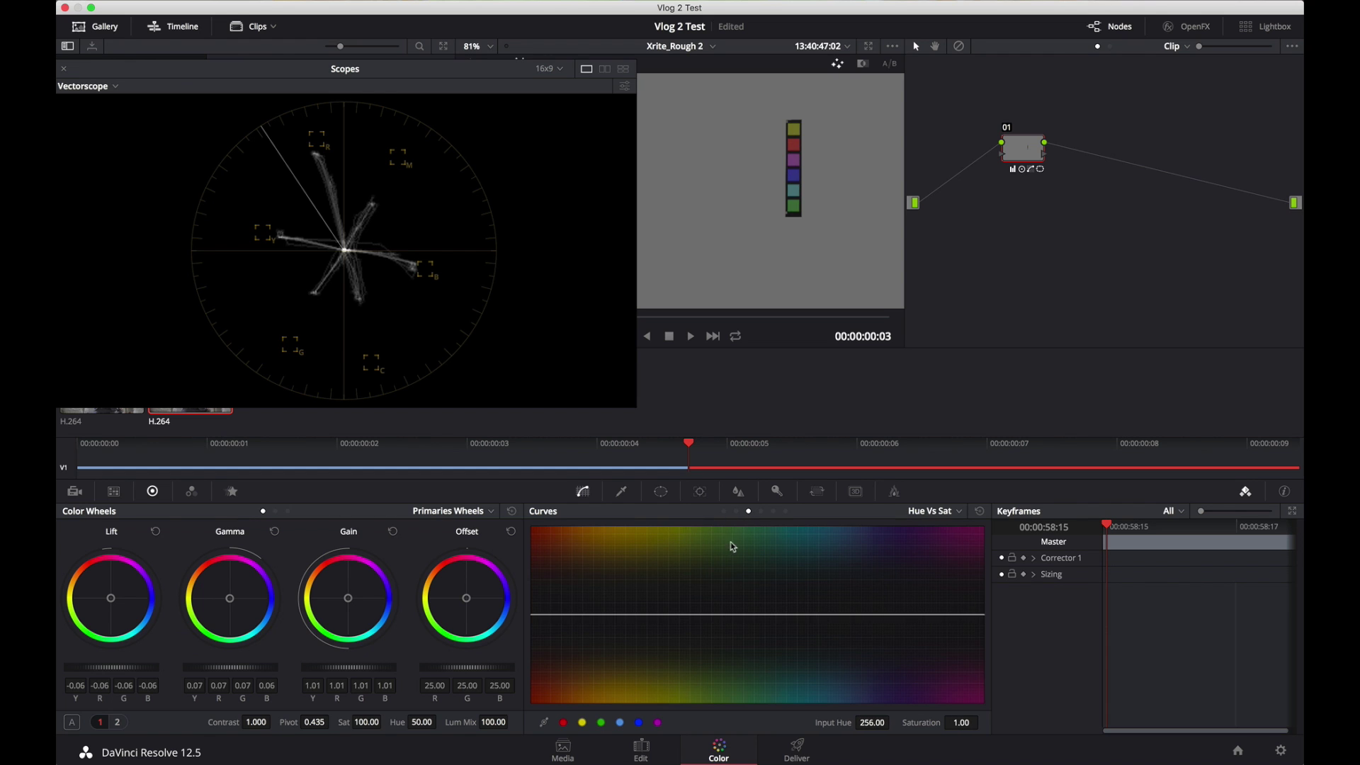
click(583, 723)
click(601, 722)
click(621, 723)
drag(682, 615, 685, 585)
drag(757, 614, 754, 594)
drag(910, 614, 908, 588)
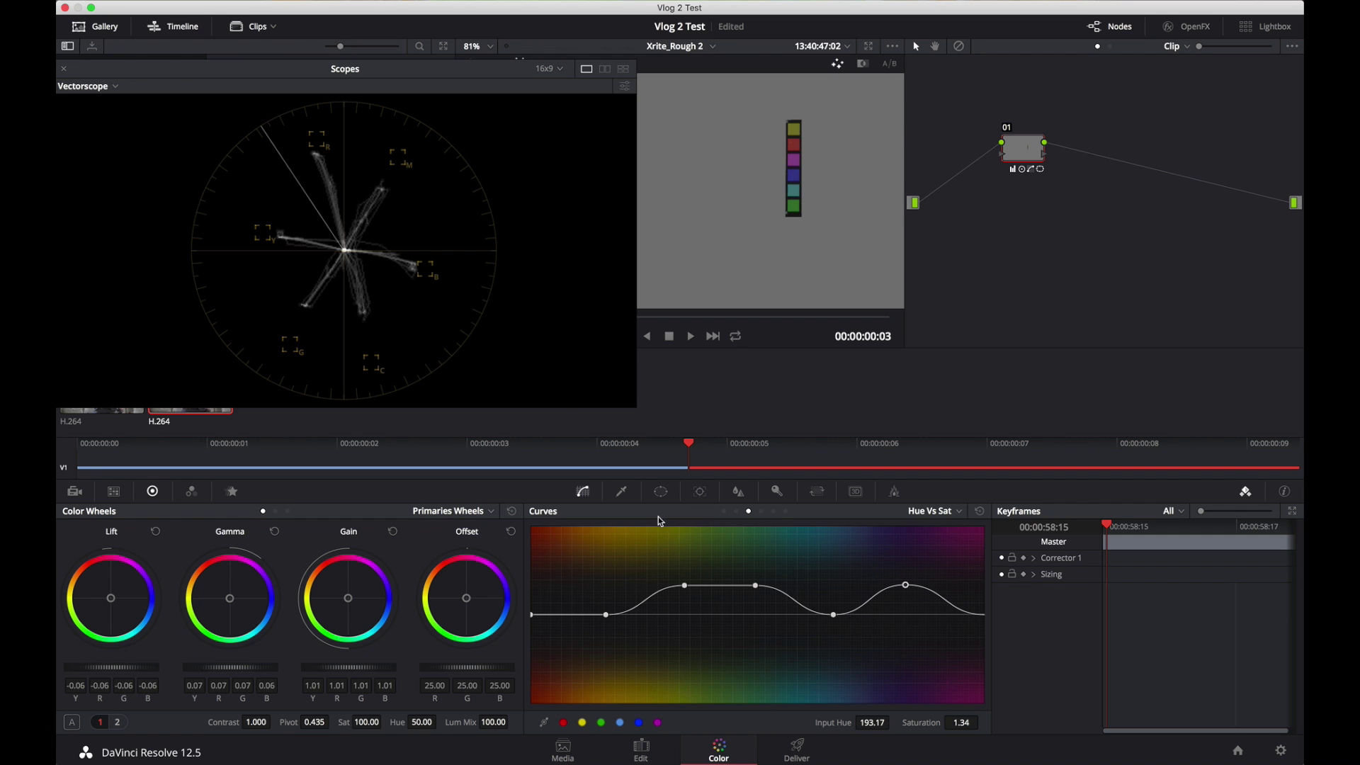
click(736, 510)
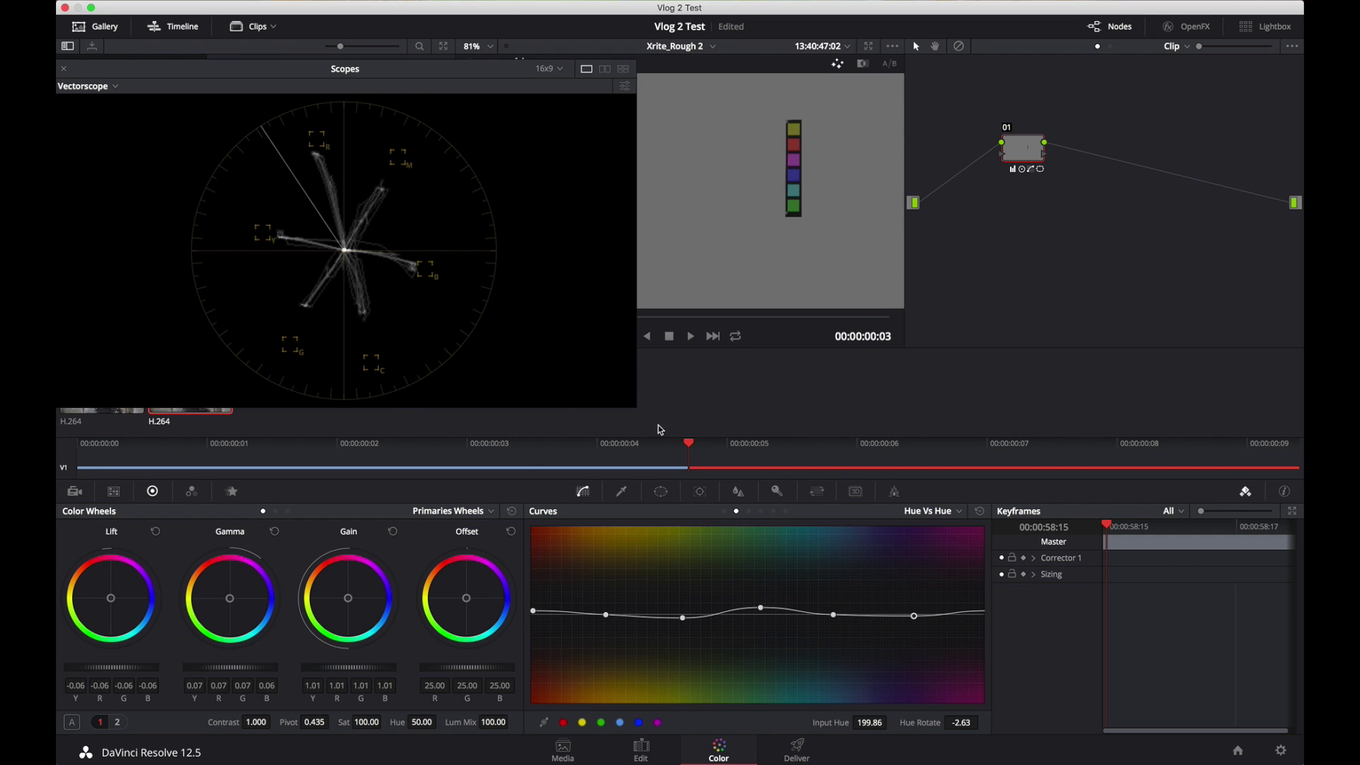
click(96, 27)
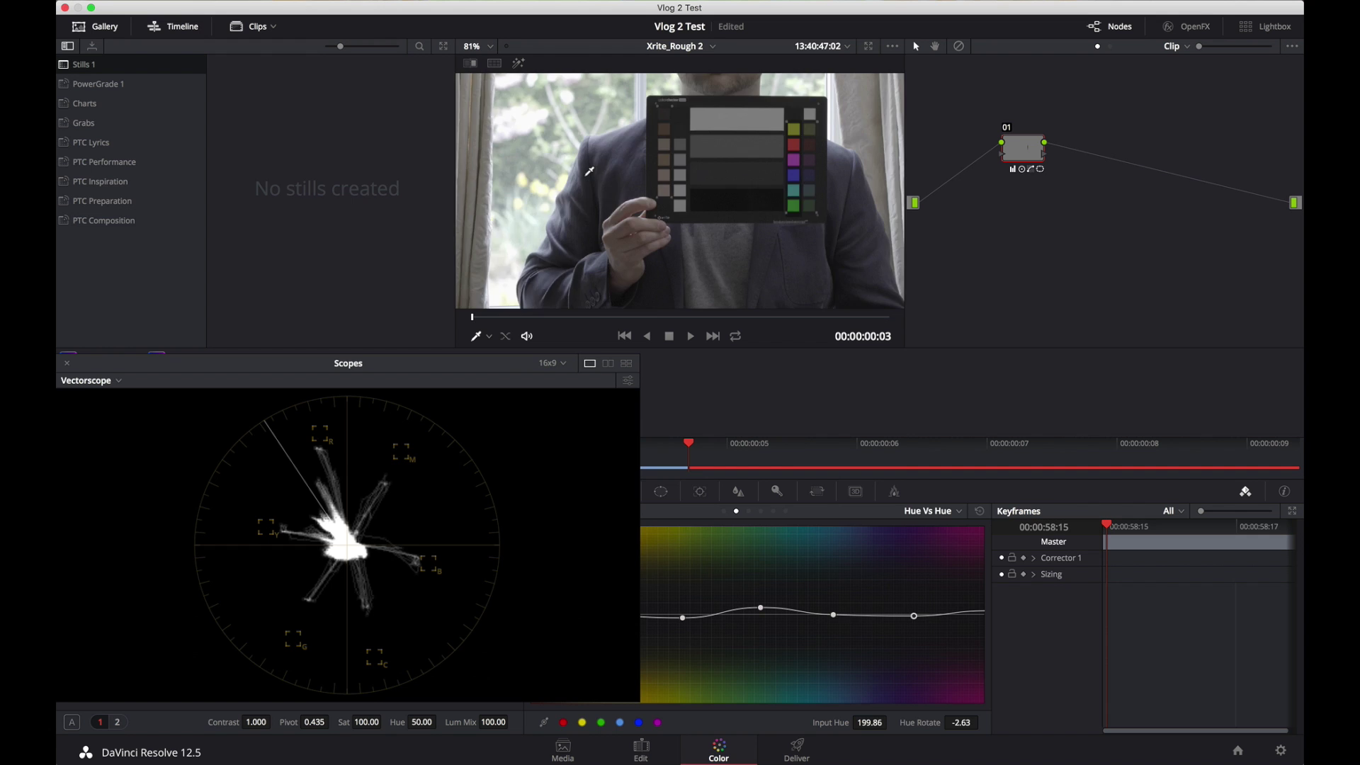
- Move the Scopes window aside, zoom the viewer onto the man's face, then restore the scopes
click(660, 491)
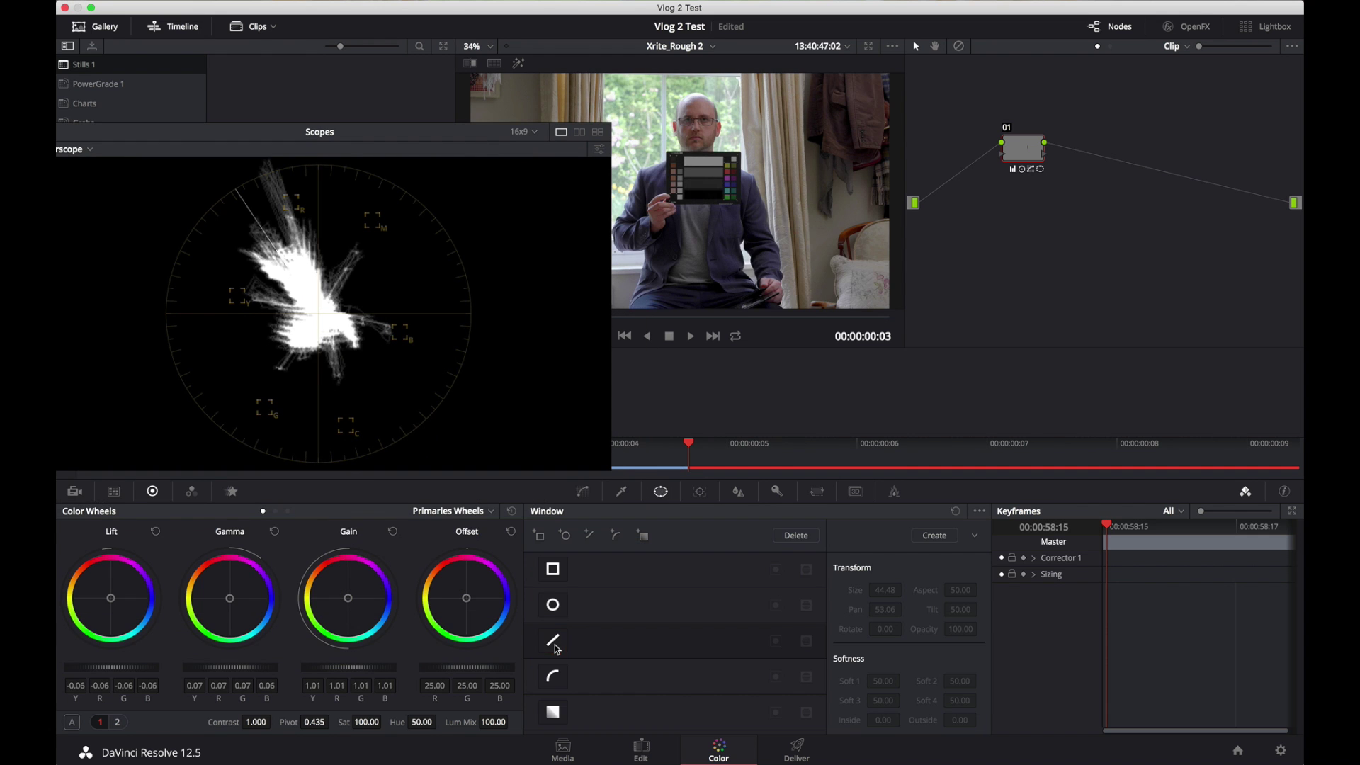
drag(398, 142, 499, 377)
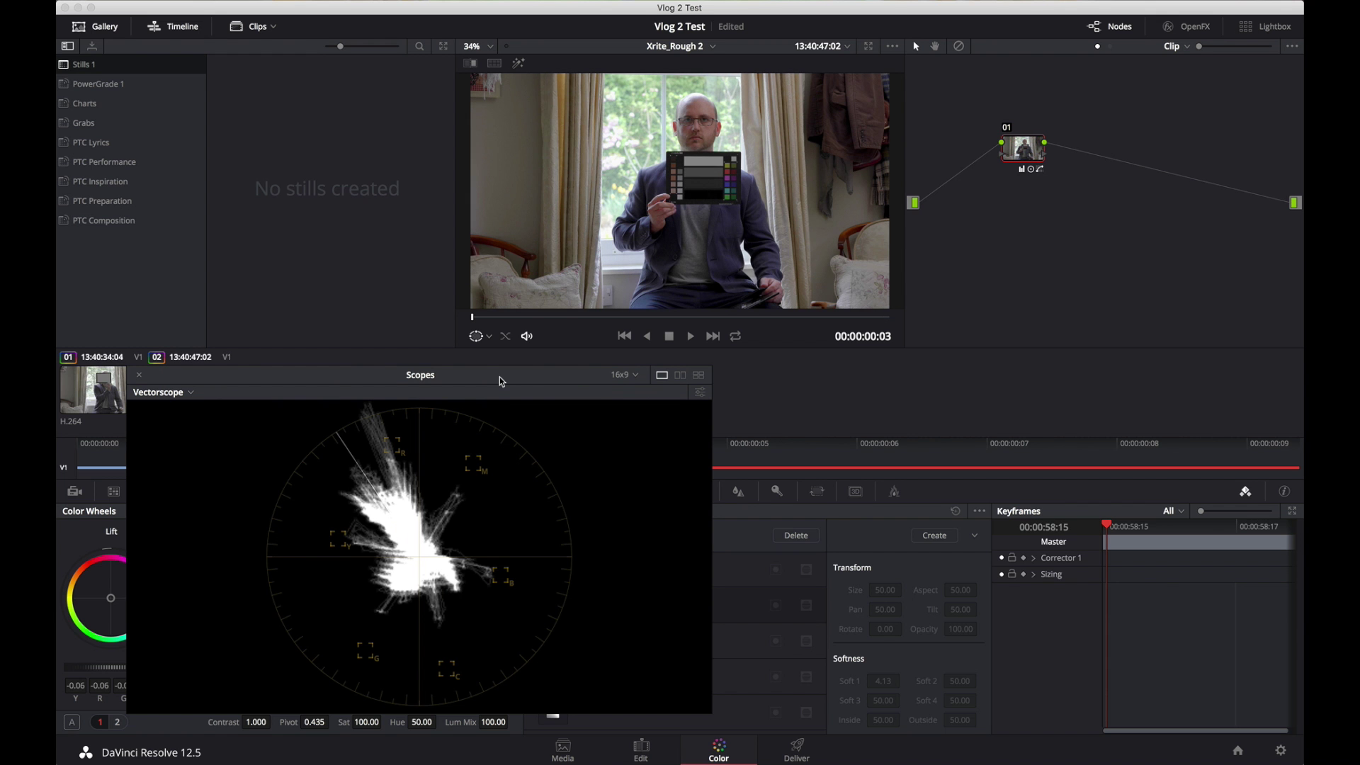
scroll(727, 126, up, 8)
scroll(763, 108, down, 2)
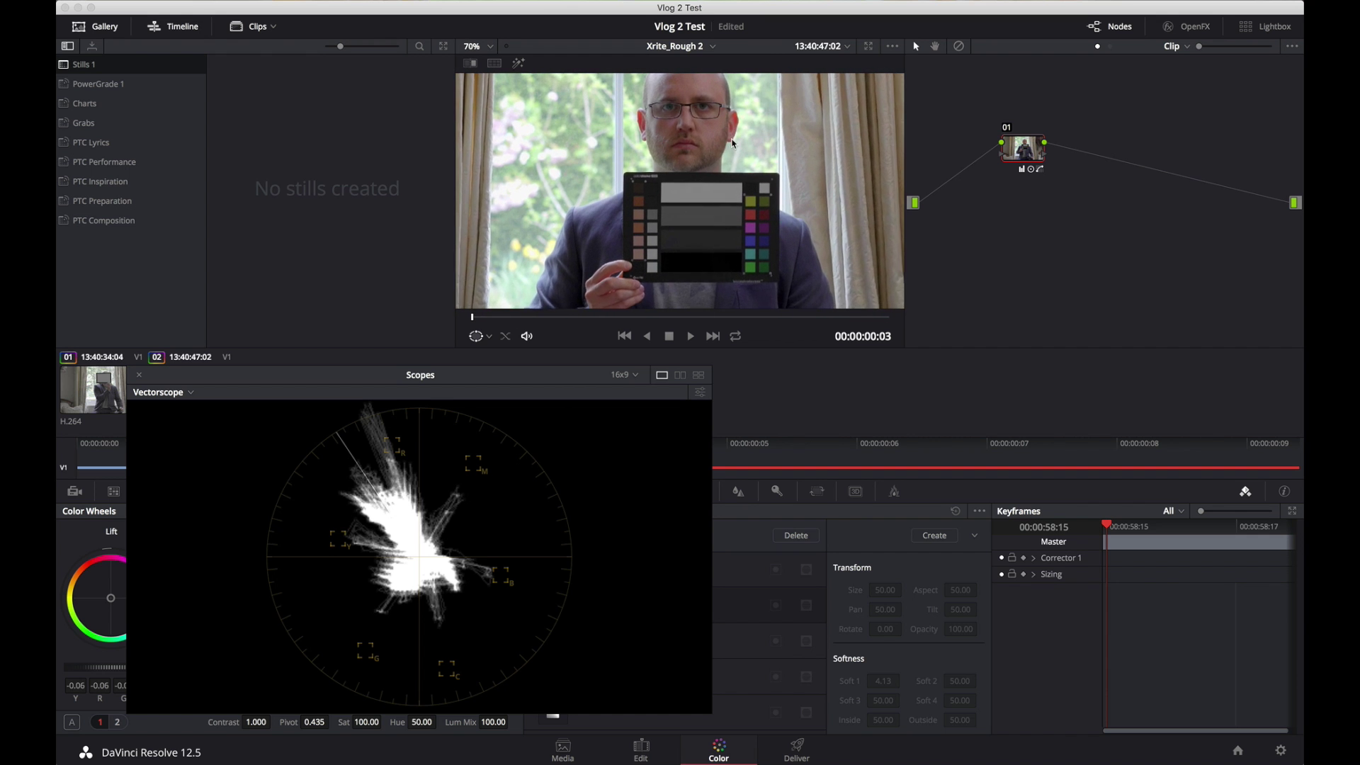
scroll(730, 168, up, 1)
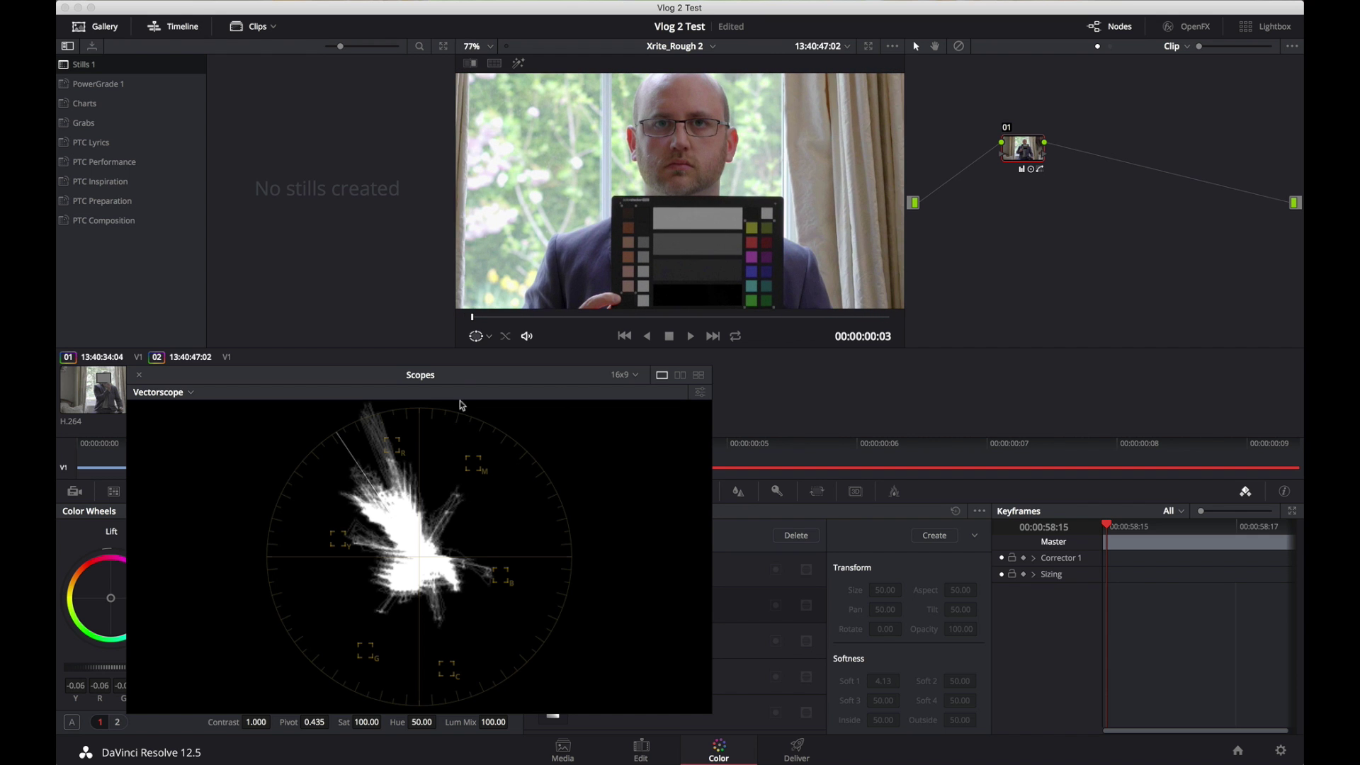
drag(460, 390, 350, 121)
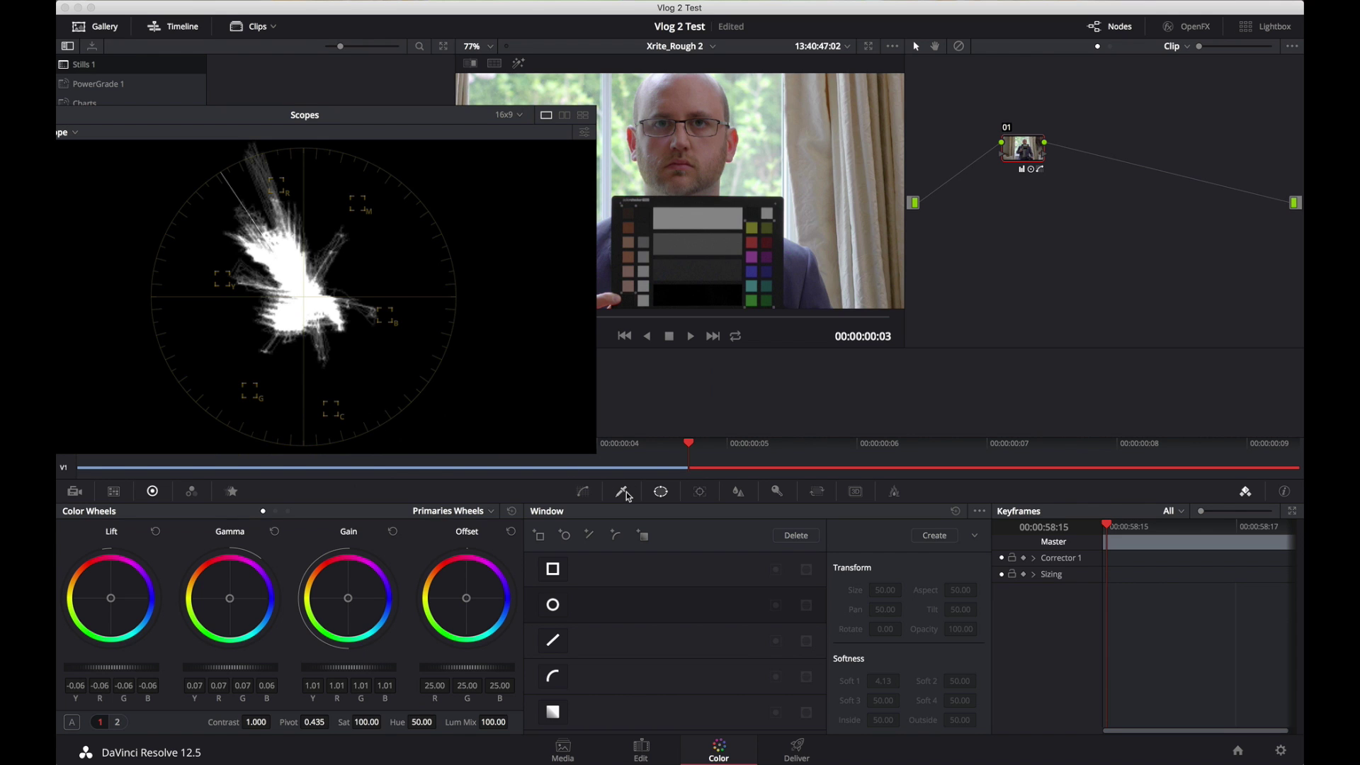
- Add a serial node and qualify the face's skin, lowering Sat High and narrowing Hue Width to 7.1
key(alt+s)
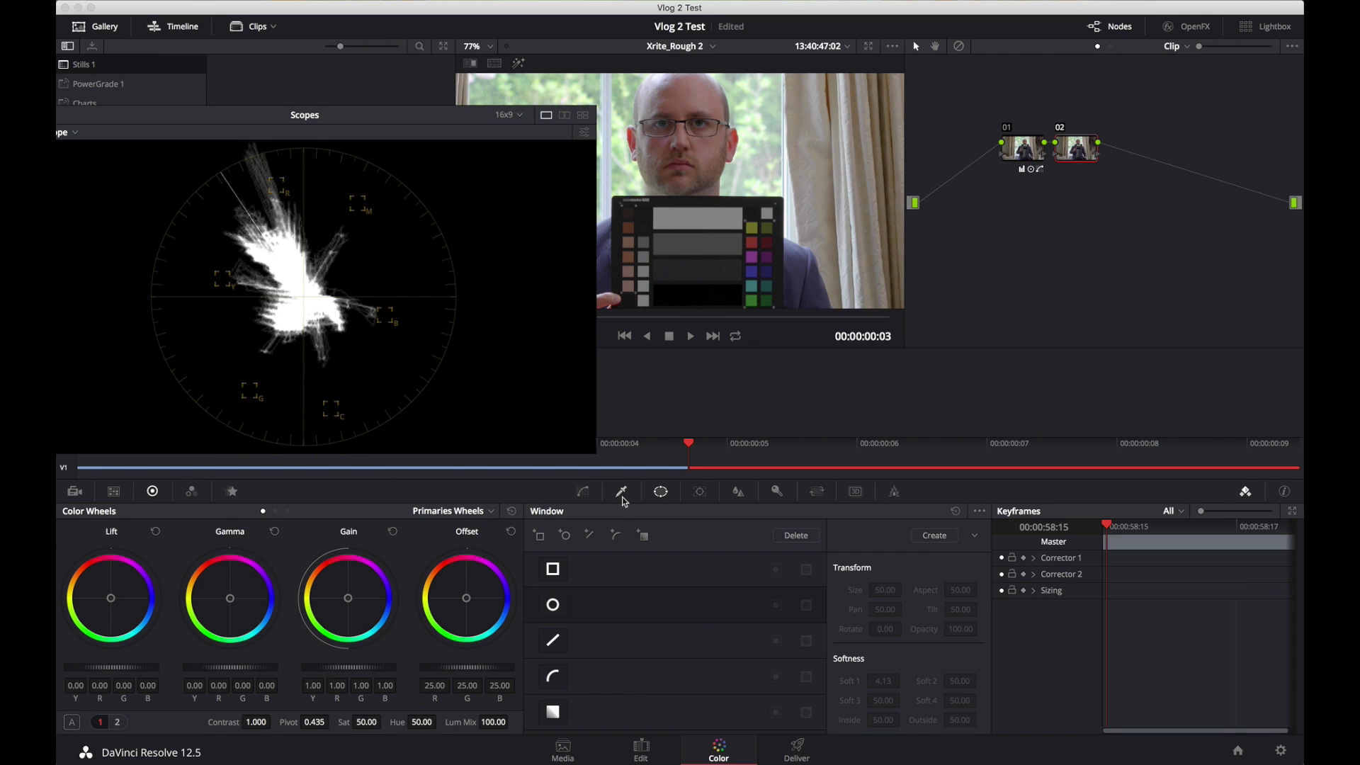
click(622, 493)
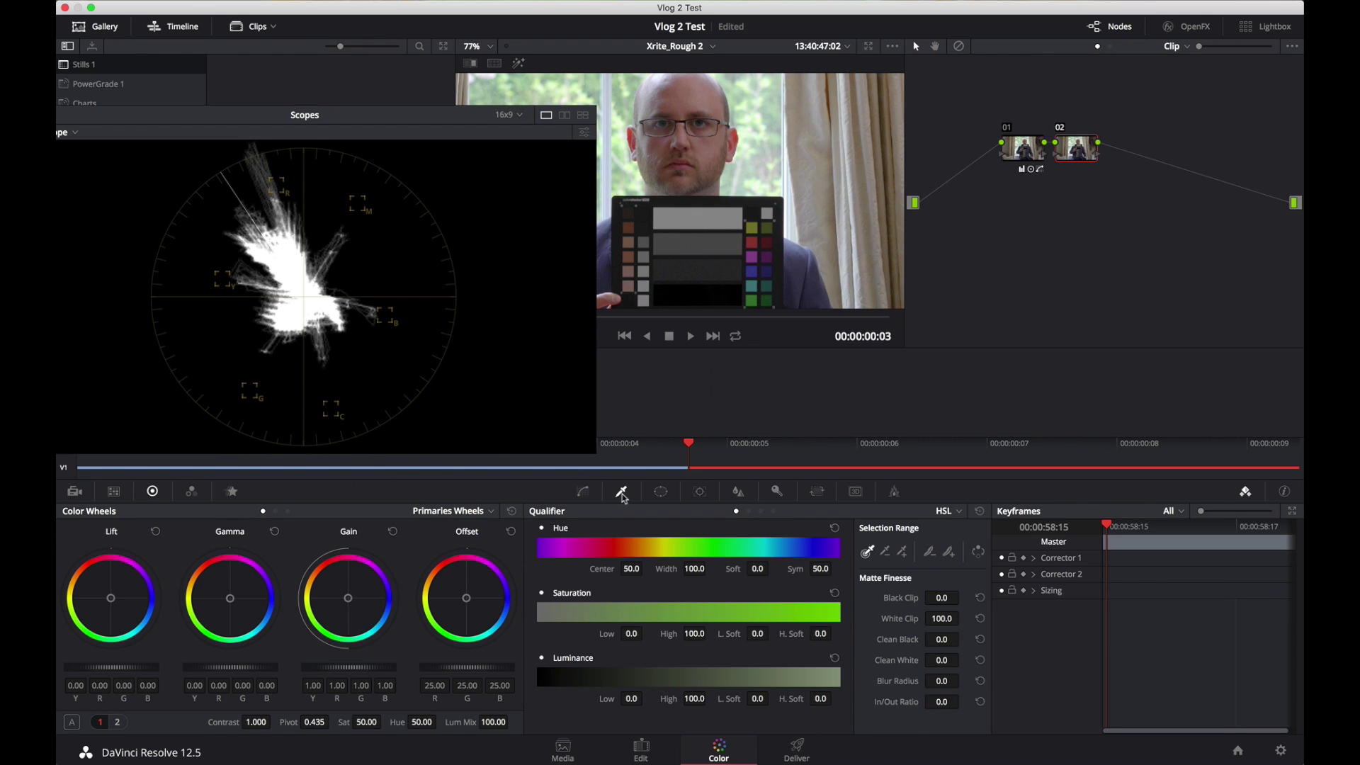
click(704, 146)
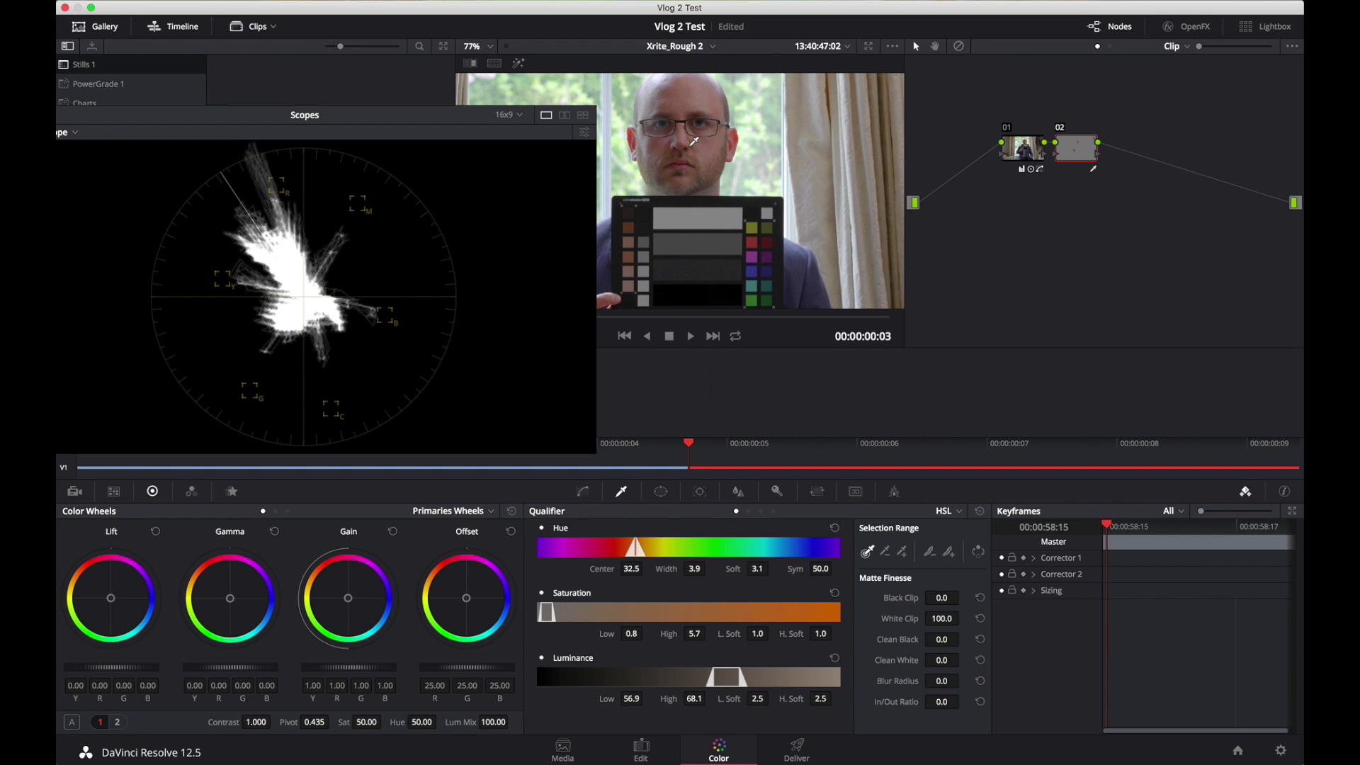
key(shift+h)
mouse_move(706, 150)
mouse_down()
mouse_move(680, 133)
mouse_move(659, 148)
mouse_up()
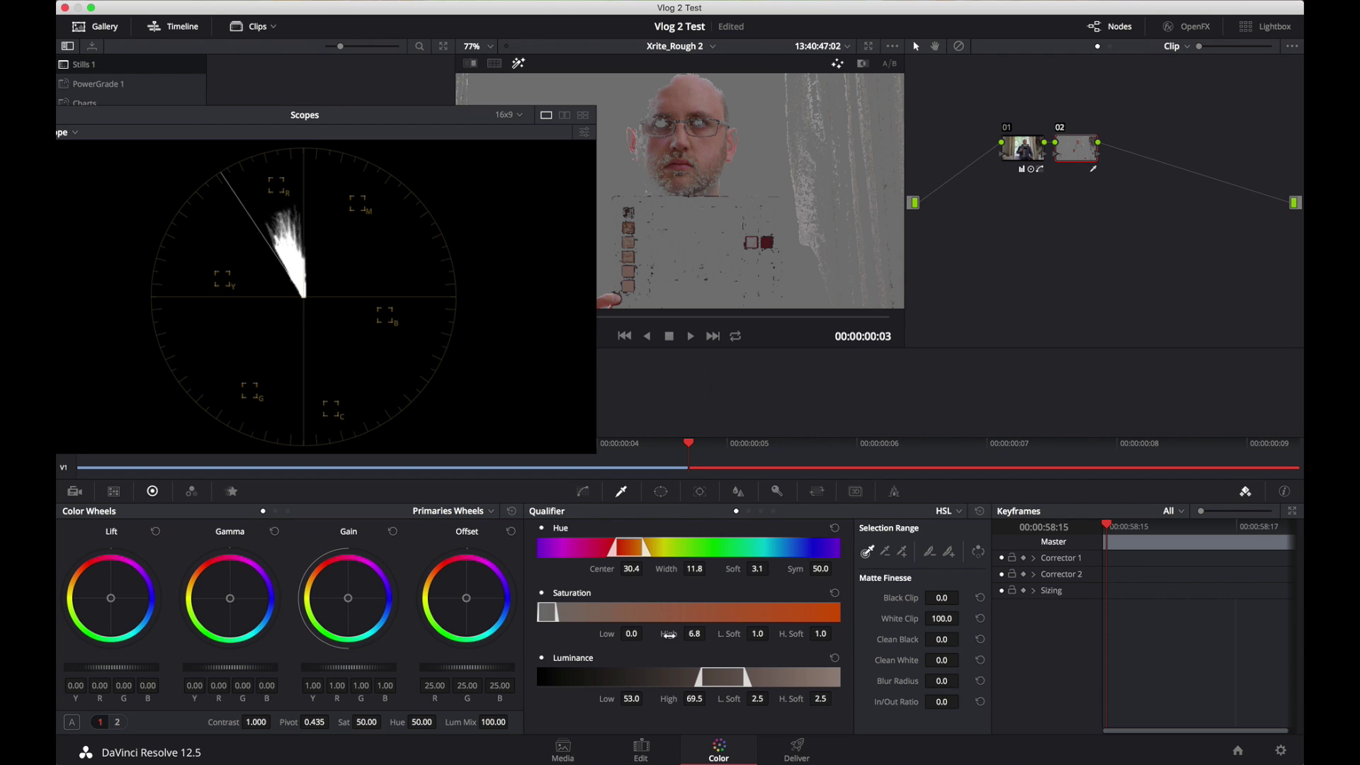
mouse_move(669, 634)
mouse_down()
mouse_move(652, 634)
mouse_move(689, 634)
mouse_move(673, 635)
mouse_up()
mouse_move(694, 569)
mouse_down()
mouse_move(709, 567)
mouse_move(641, 569)
mouse_up()
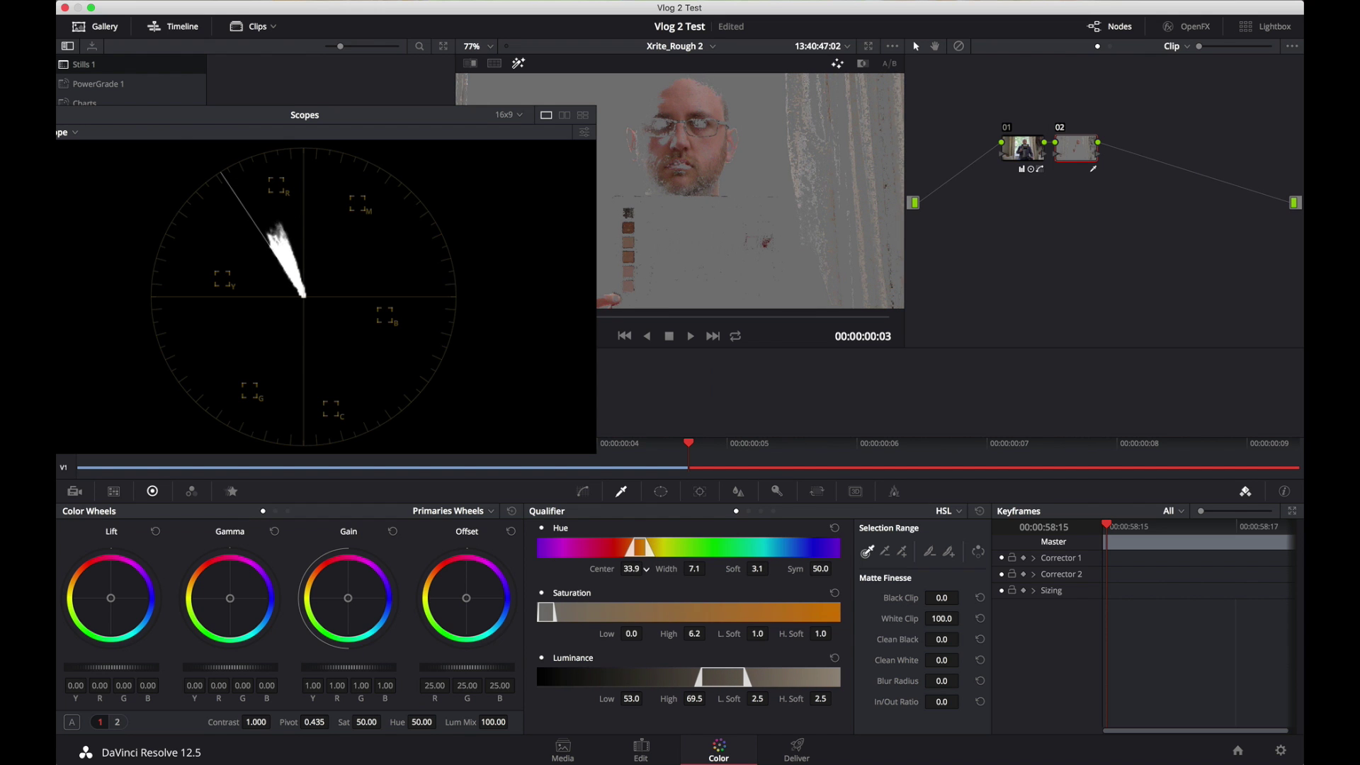